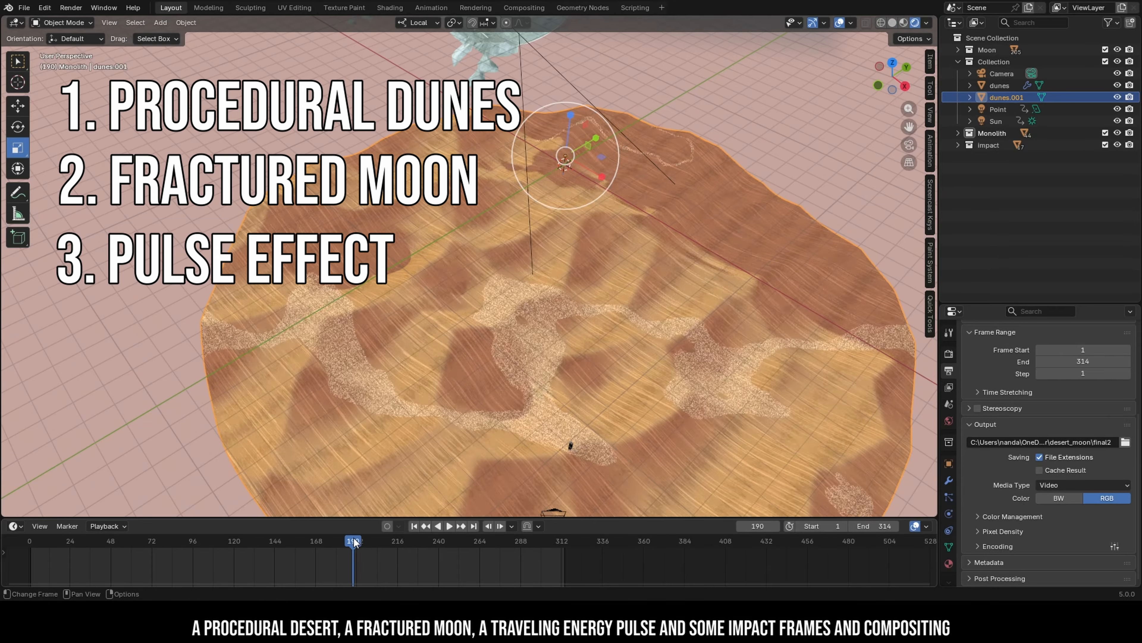
pyautogui.moveTo(350, 547); pyautogui.dragTo(372, 548)
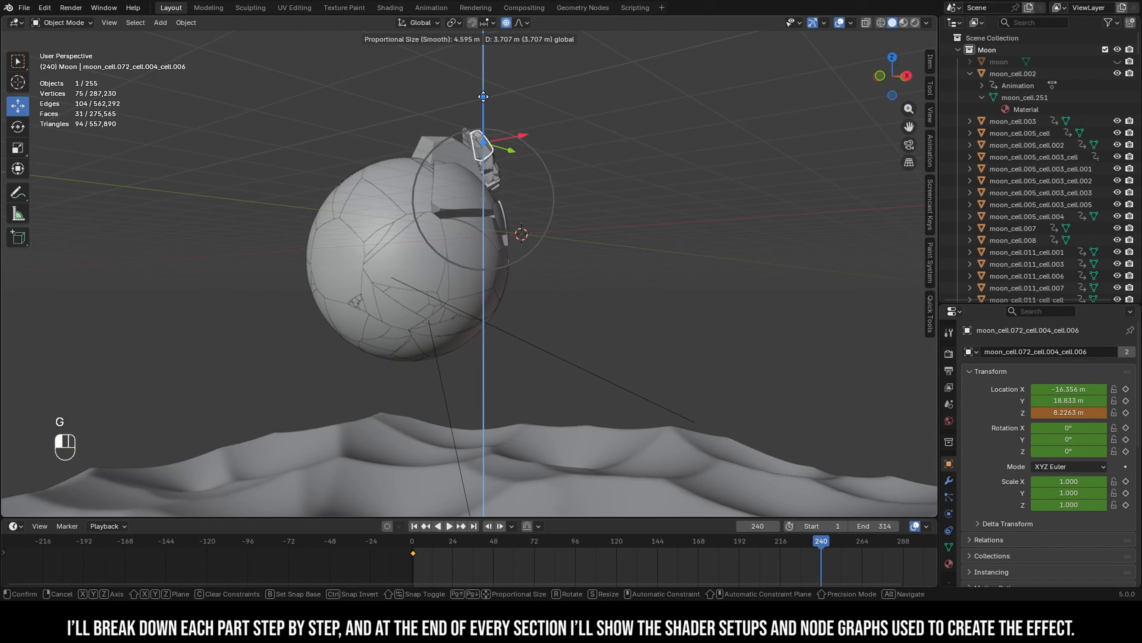
pyautogui.moveTo(483, 96); pyautogui.dragTo(484, 53)
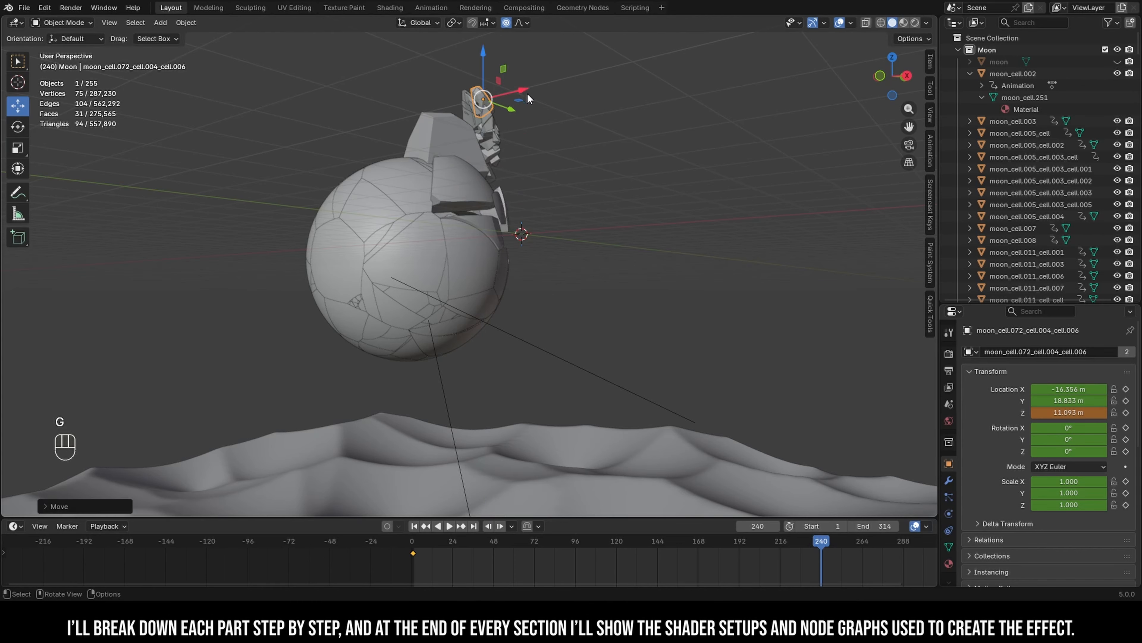
pyautogui.moveTo(525, 91); pyautogui.dragTo(592, 95)
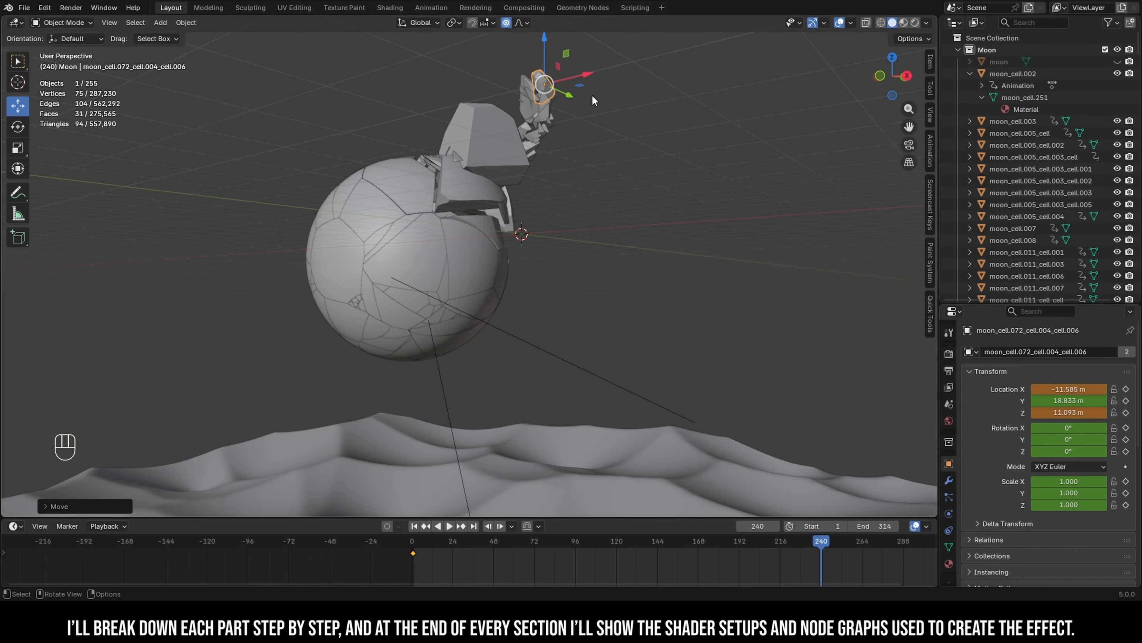
pyautogui.hotkey('ctrl', 'z')
pyautogui.hotkey('ctrl', 'z')
# Move the moon fragment outward along X to about -14.69 m and scale it to about 0.62 with proportional editing.
pyautogui.moveTo(520, 194); pyautogui.dragTo(538, 186)
pyautogui.press('s')
pyautogui.scroll(2, 534, 222)
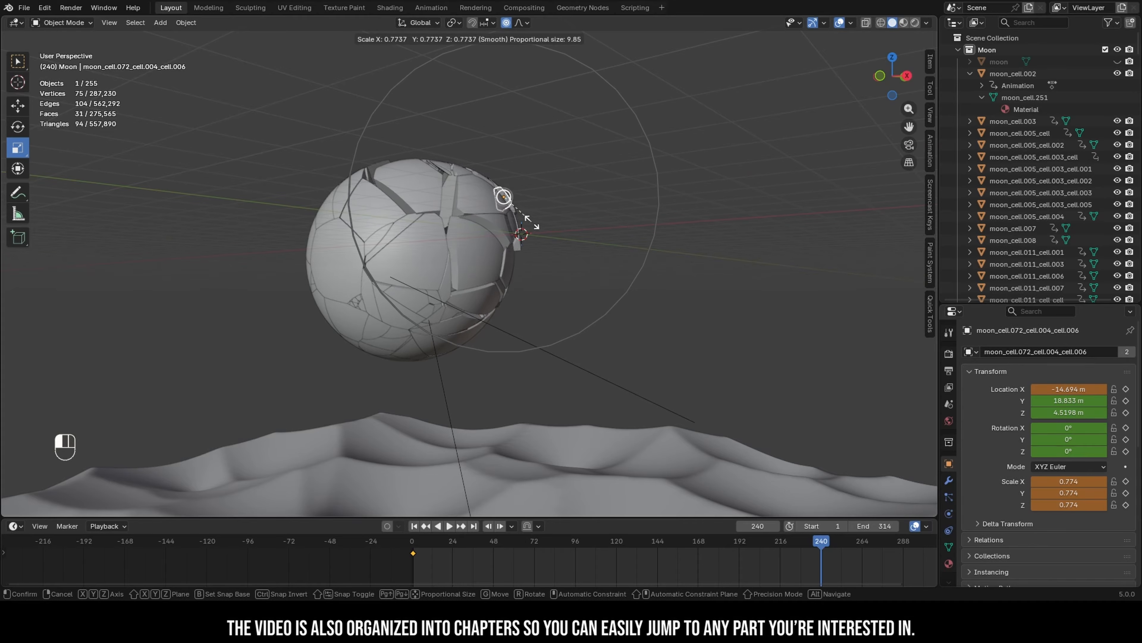
pyautogui.click(524, 219)
# With proportional editing, move the fragment along X to about -12.71 m and raise it along Z to about 6 m.
pyautogui.press('g')
pyautogui.press('x')
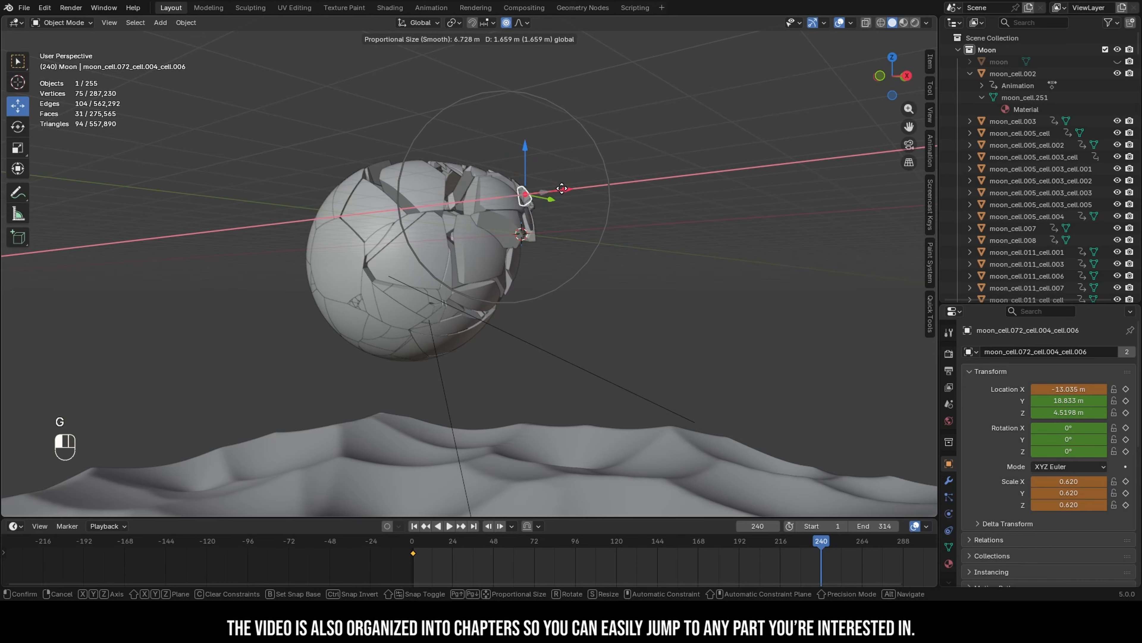
pyautogui.click(566, 187)
pyautogui.press('KP_0')
pyautogui.press('g')
pyautogui.press('z')
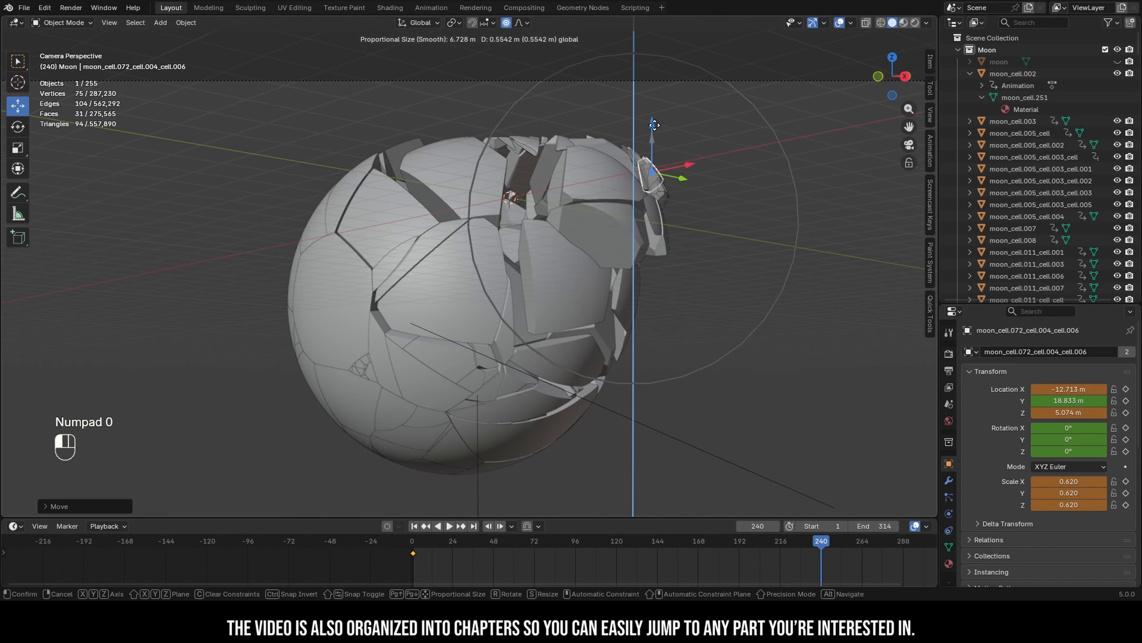
pyautogui.scroll(2, 658, 121)
pyautogui.scroll(5, 658, 108)
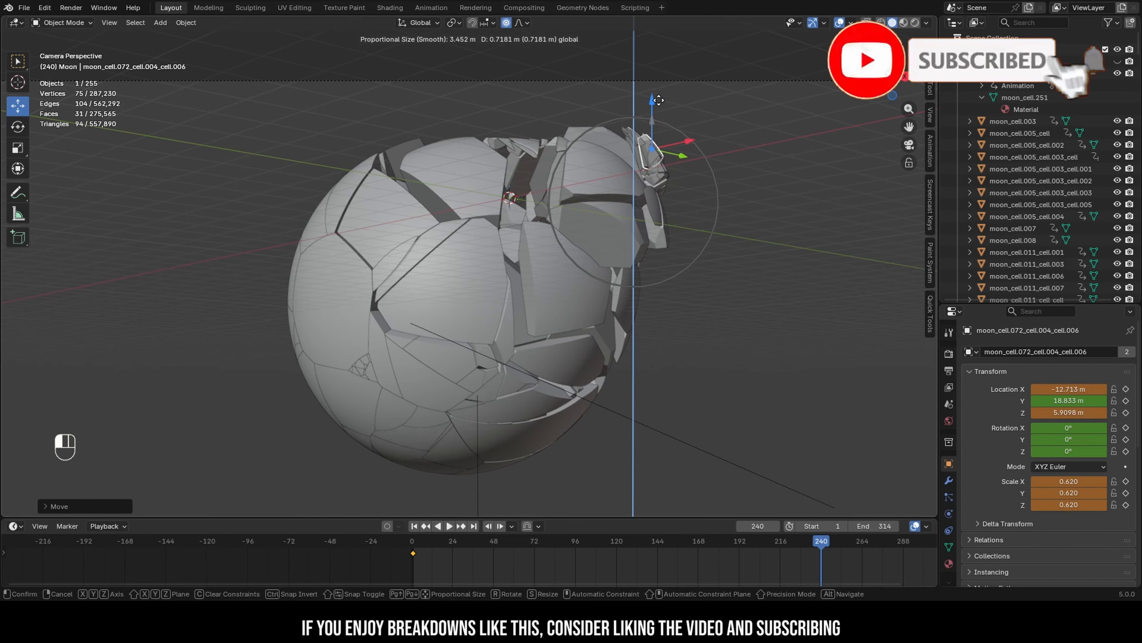
pyautogui.click(660, 96)
# Pull the fragment further out along X to about -9.42 m using a proportional size of about 1.1 m.
pyautogui.press('g')
pyautogui.press('x')
pyautogui.scroll(-3, 674, 103)
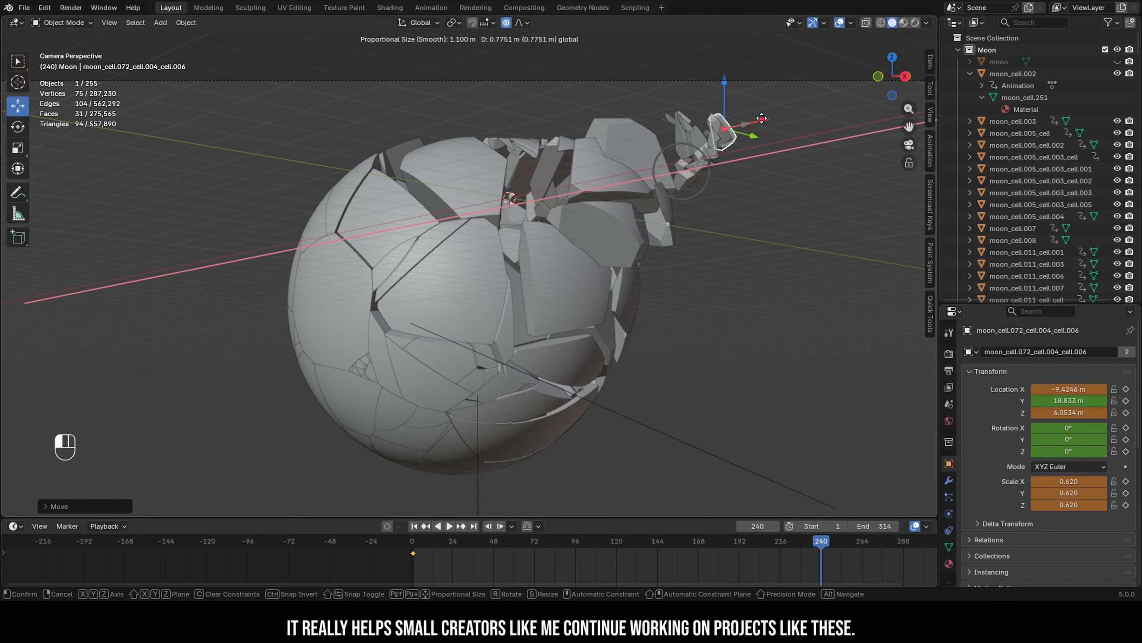
pyautogui.scroll(-20, 756, 118)
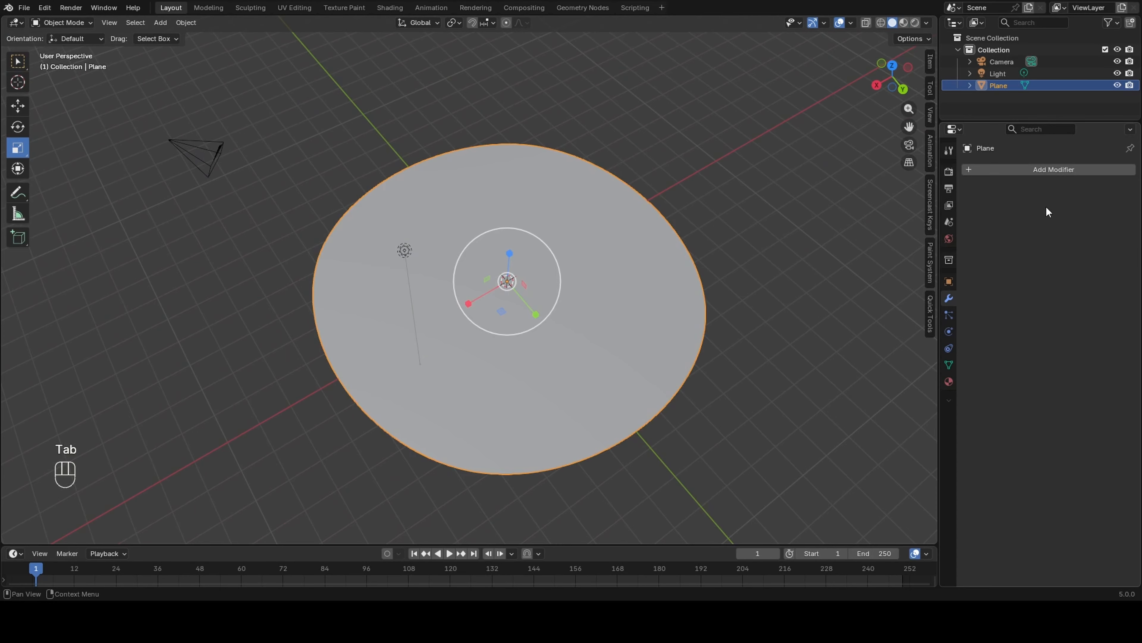
# Add a Subdivision modifier to the round plane, apply it, and examine the mesh grid in Edit Mode.
pyautogui.hotkey('shift', 'a')
pyautogui.write('s')
pyautogui.click(966, 203)
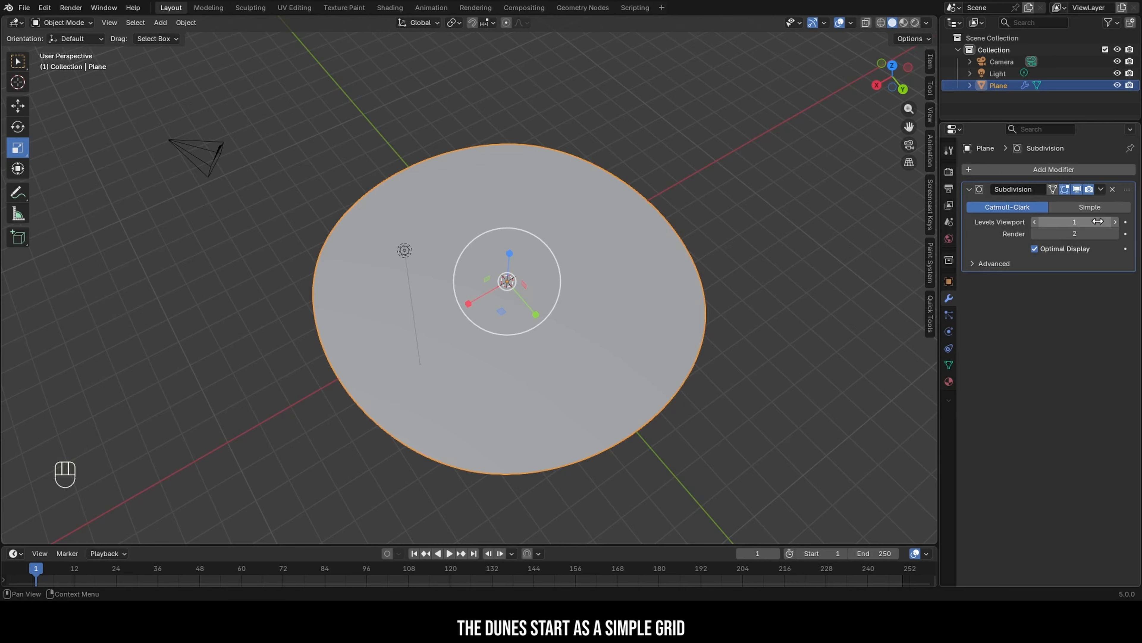
pyautogui.click(1100, 189)
pyautogui.click(1068, 202)
pyautogui.press('Tab')
pyautogui.scroll(4, 528, 356)
pyautogui.moveTo(580, 292); pyautogui.dragTo(610, 273, button='middle')
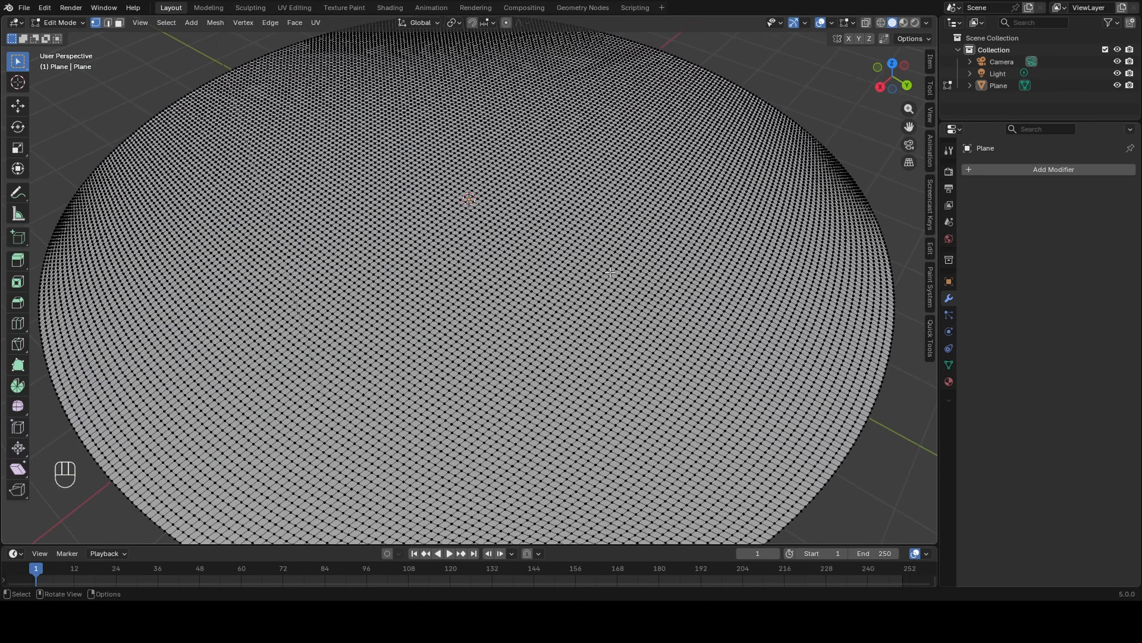
pyautogui.click(831, 22)
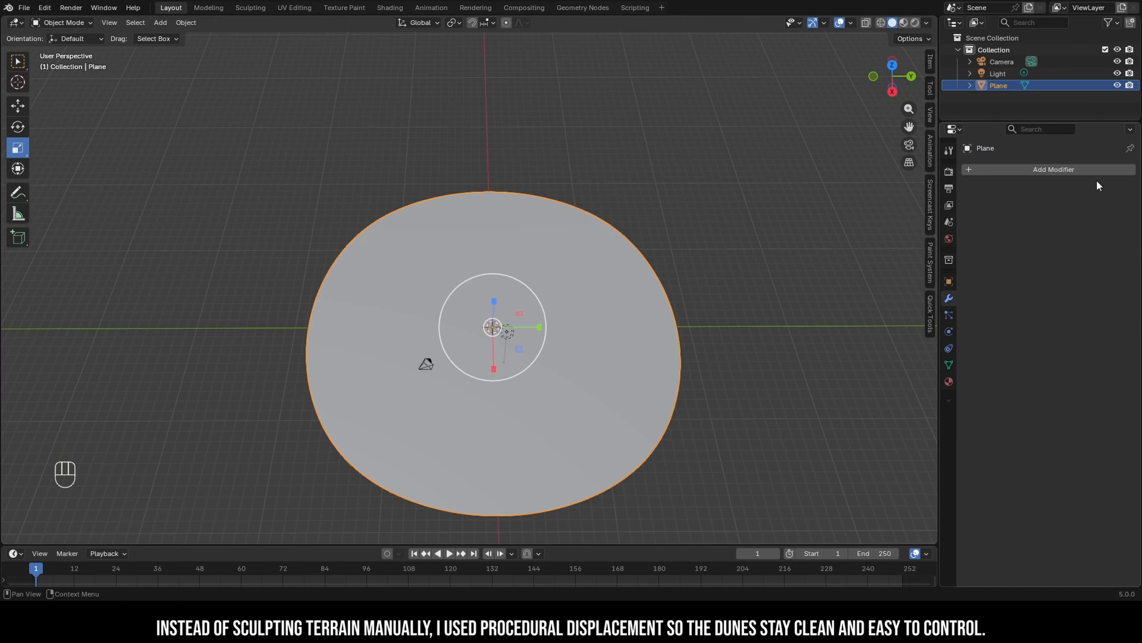
# Add a Displace modifier to the plane, create a new texture for it, and open the texture's settings.
pyautogui.click(1065, 168)
pyautogui.write('dis')
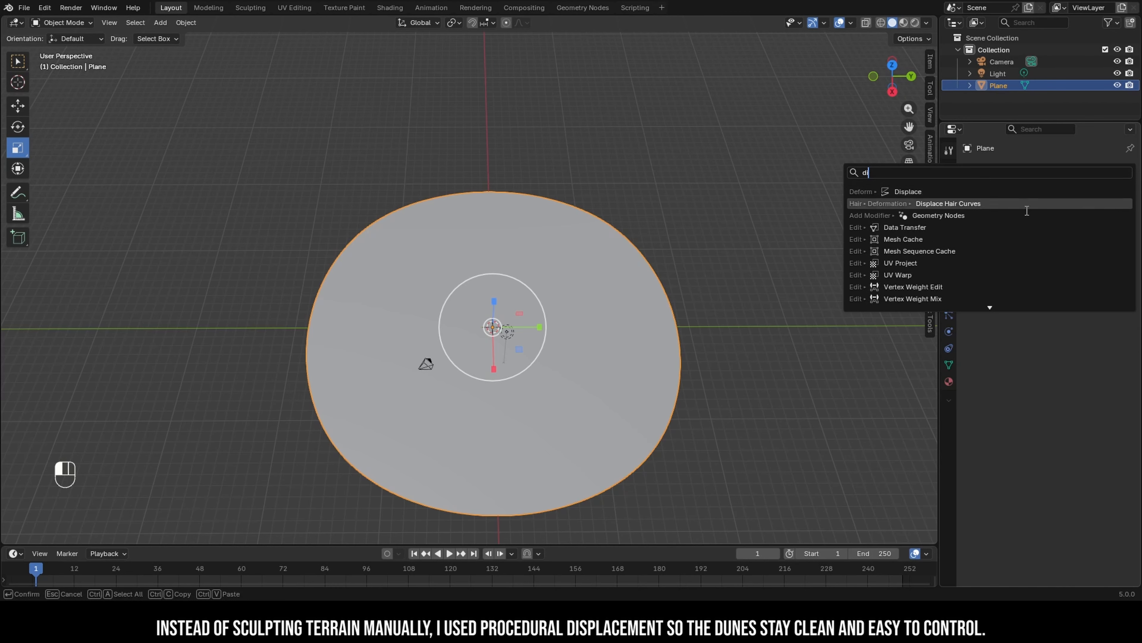
pyautogui.click(919, 195)
pyautogui.click(1032, 207)
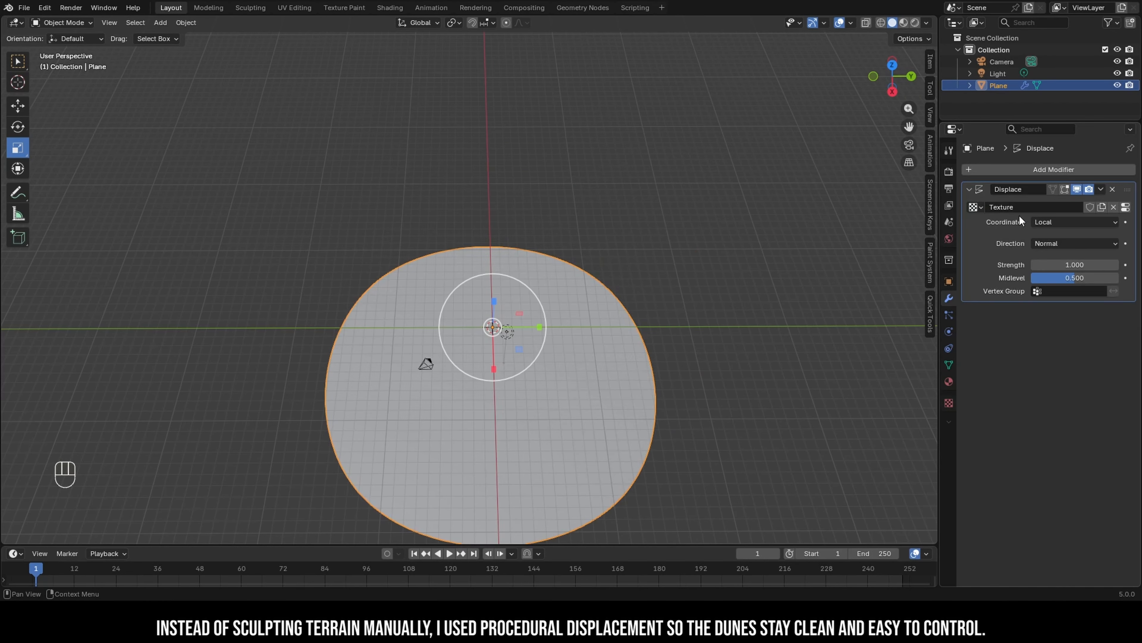
pyautogui.scroll(-1, 837, 291)
pyautogui.click(949, 402)
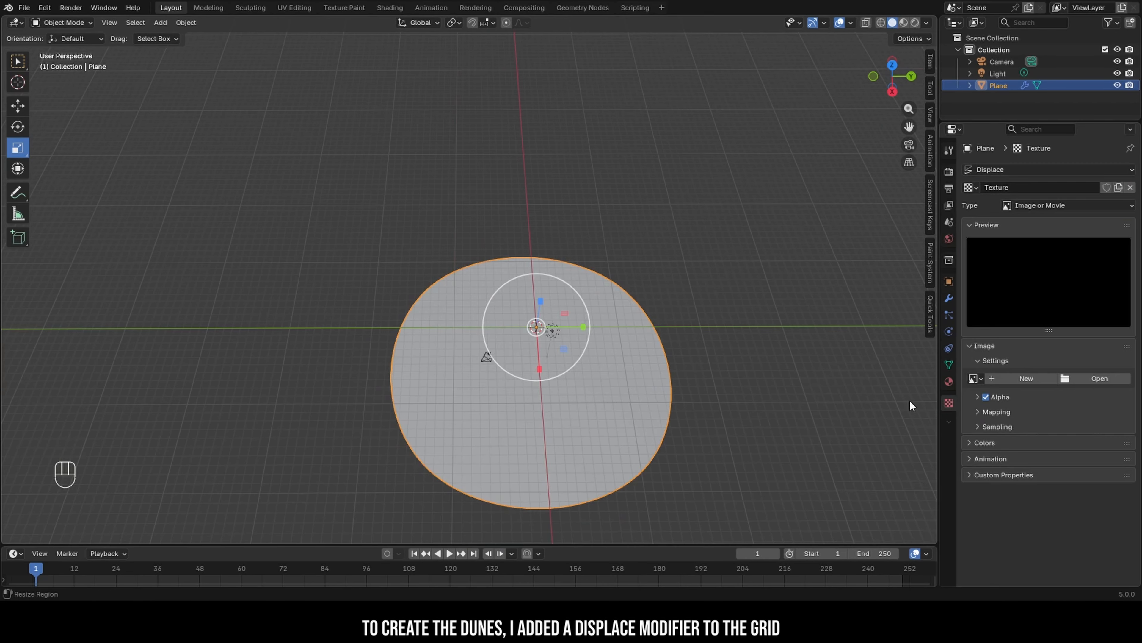
# Set the displacement texture's type to Clouds.
pyautogui.scroll(1, 914, 356)
pyautogui.click(1030, 205)
pyautogui.click(1030, 245)
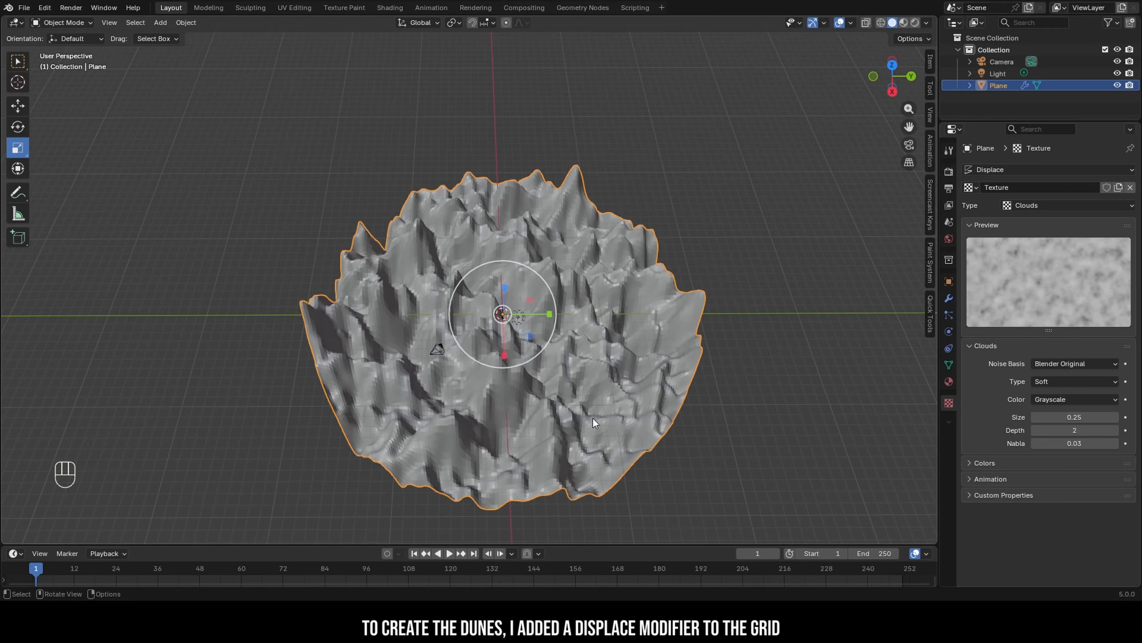
# Change the displacement texture's type to Voronoi and lower its intensity to 0.1.
pyautogui.moveTo(593, 418); pyautogui.dragTo(791, 405, button='middle')
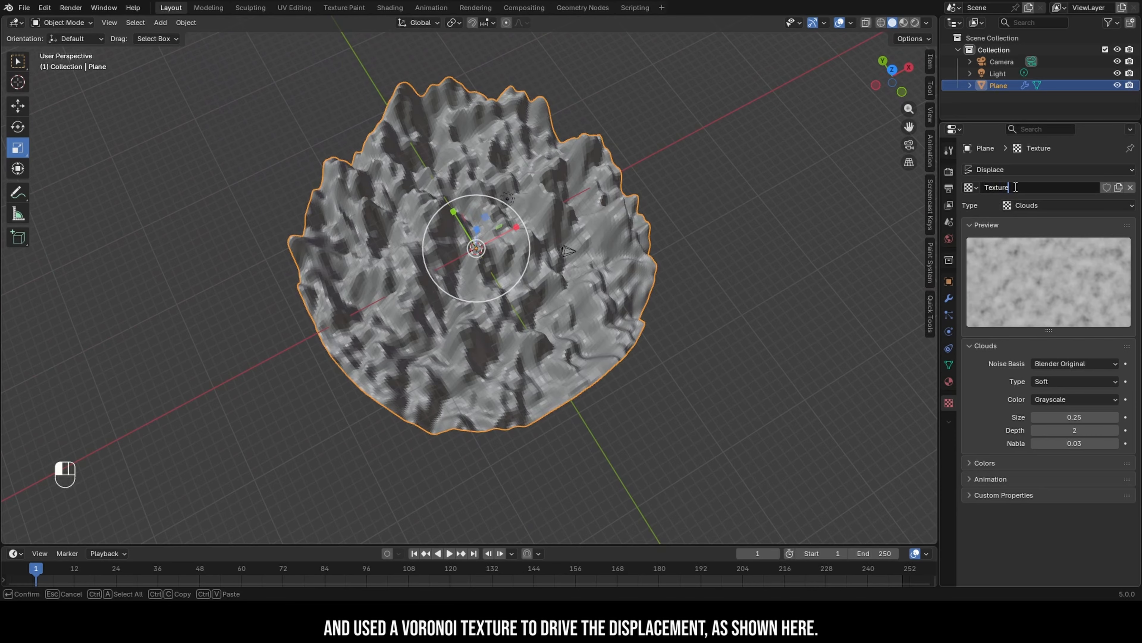
pyautogui.click(1030, 205)
pyautogui.click(1031, 355)
pyautogui.moveTo(764, 342); pyautogui.dragTo(677, 324, button='middle')
pyautogui.moveTo(1054, 407); pyautogui.dragTo(1035, 408)
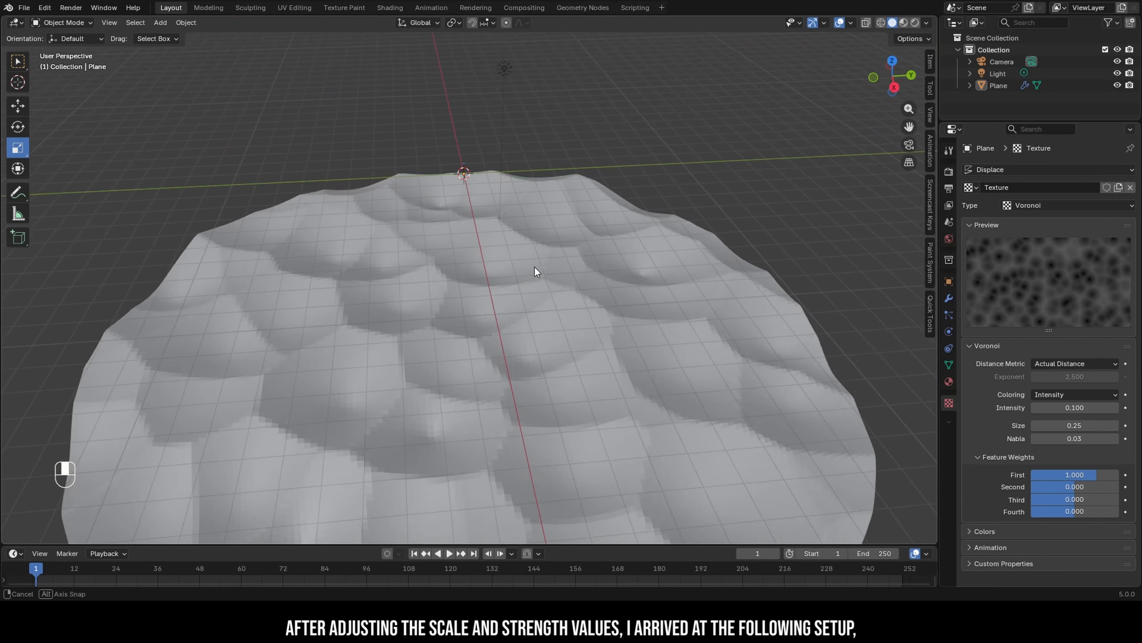
# Set the Voronoi texture's size to about 0.38 and its intensity to 0.075, checking the dunes from the camera.
pyautogui.moveTo(1066, 425)
pyautogui.mouseDown()
pyautogui.moveTo(1084, 426)
pyautogui.moveTo(1055, 425)
pyautogui.moveTo(1072, 425)
pyautogui.mouseUp()
pyautogui.press('KP_0')
pyautogui.press('KP_0')
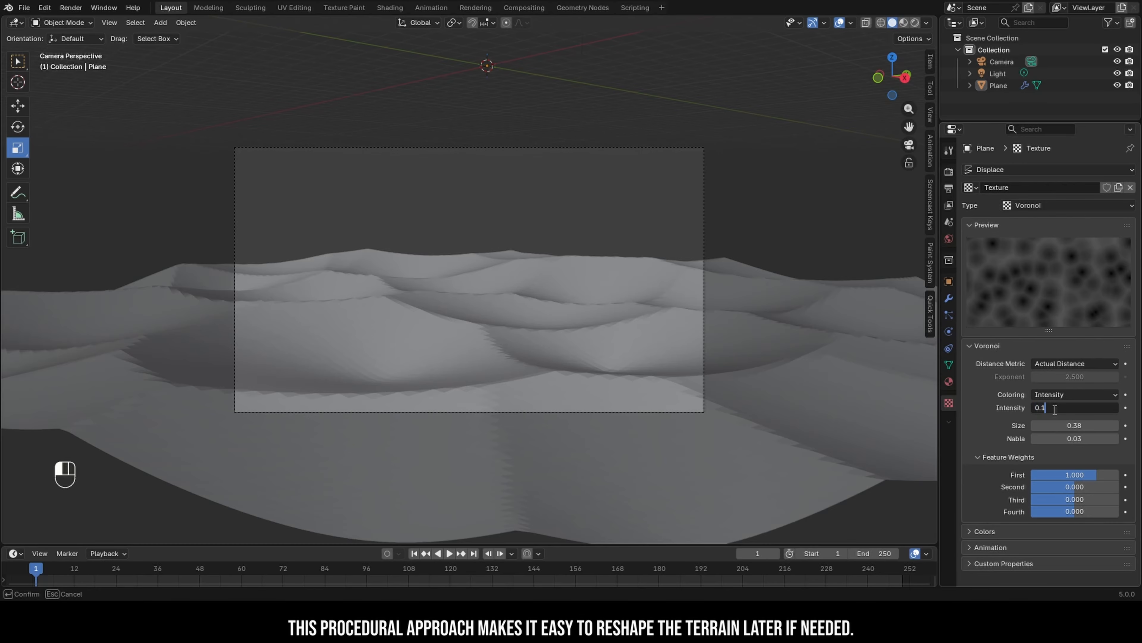
pyautogui.write('.075')
pyautogui.press('Return')
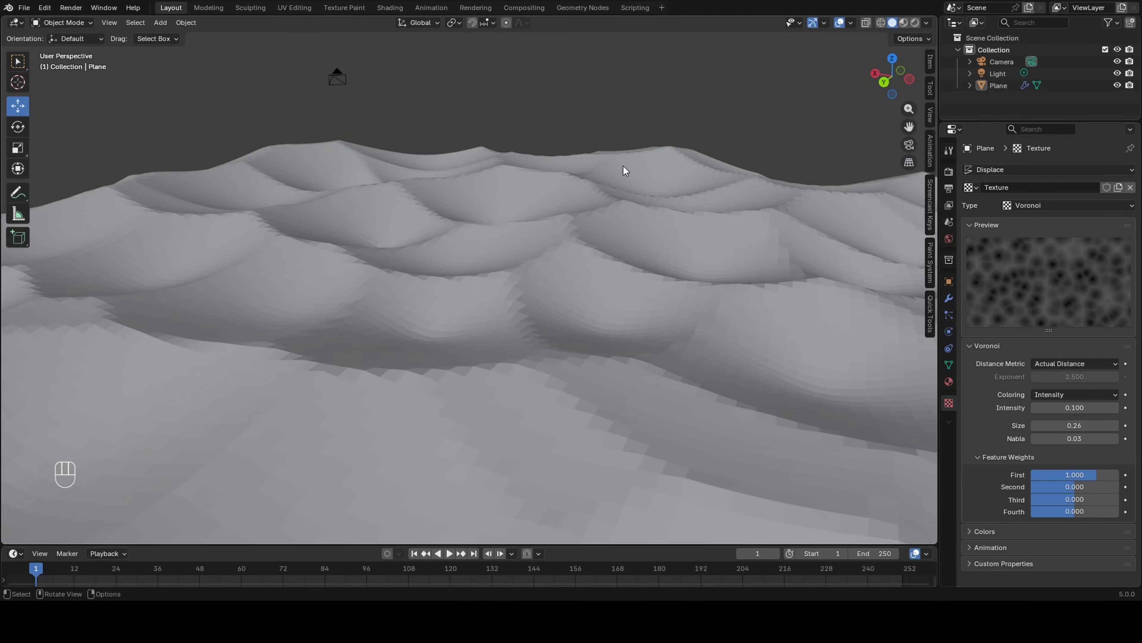
# Apply smooth shading to the displaced dune terrain and inspect its surface.
pyautogui.rightClick(551, 194)
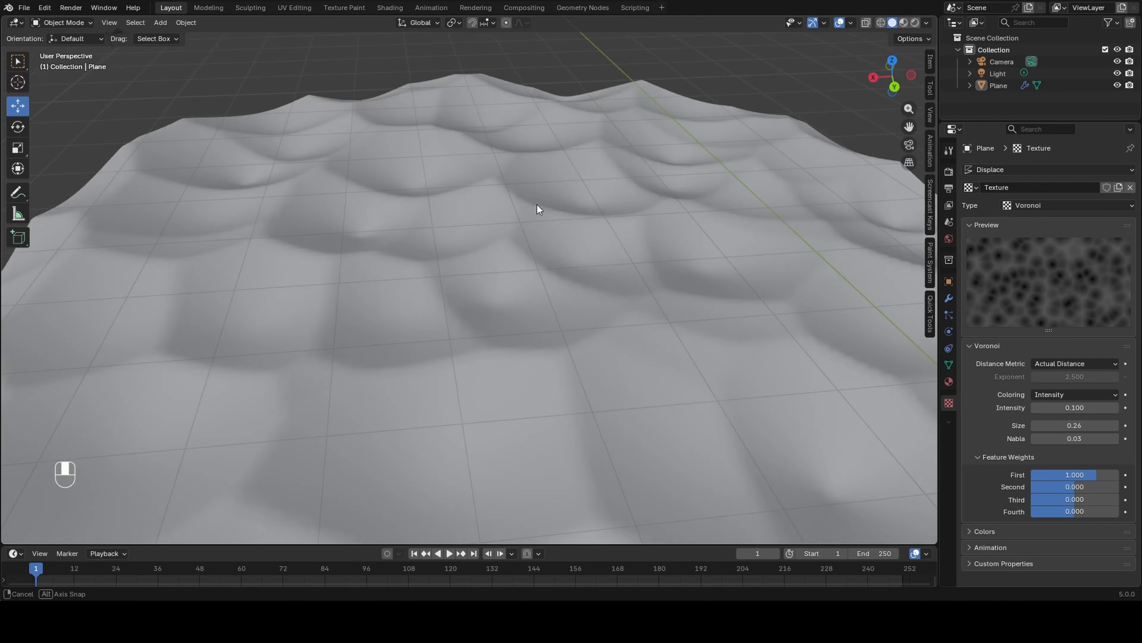
pyautogui.moveTo(538, 209); pyautogui.dragTo(510, 179, button='middle')
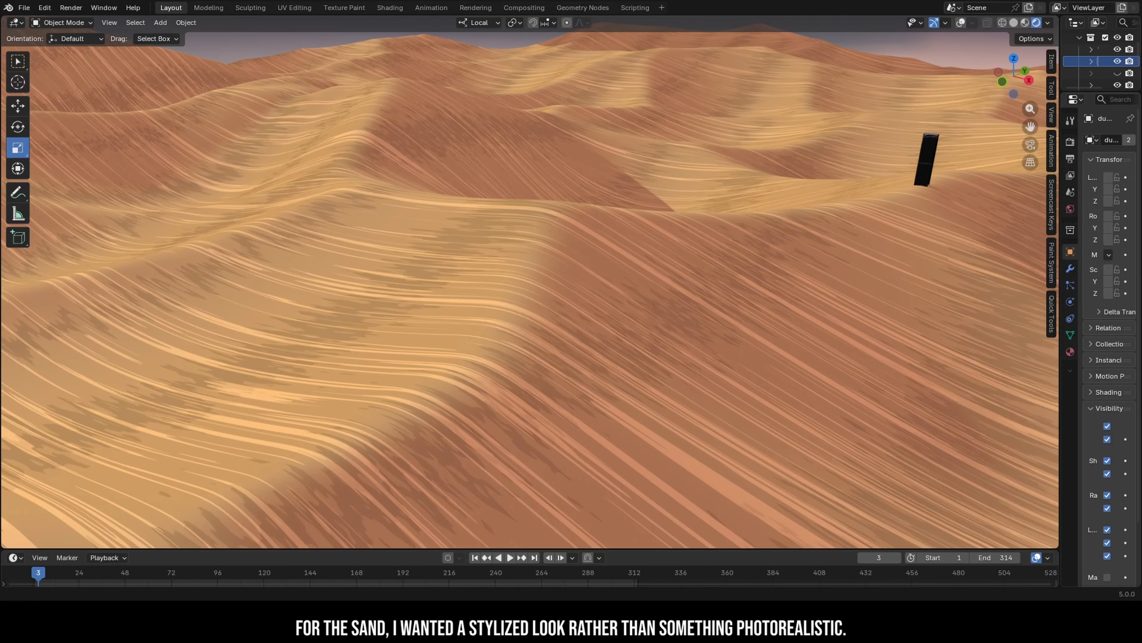
pyautogui.press('space')
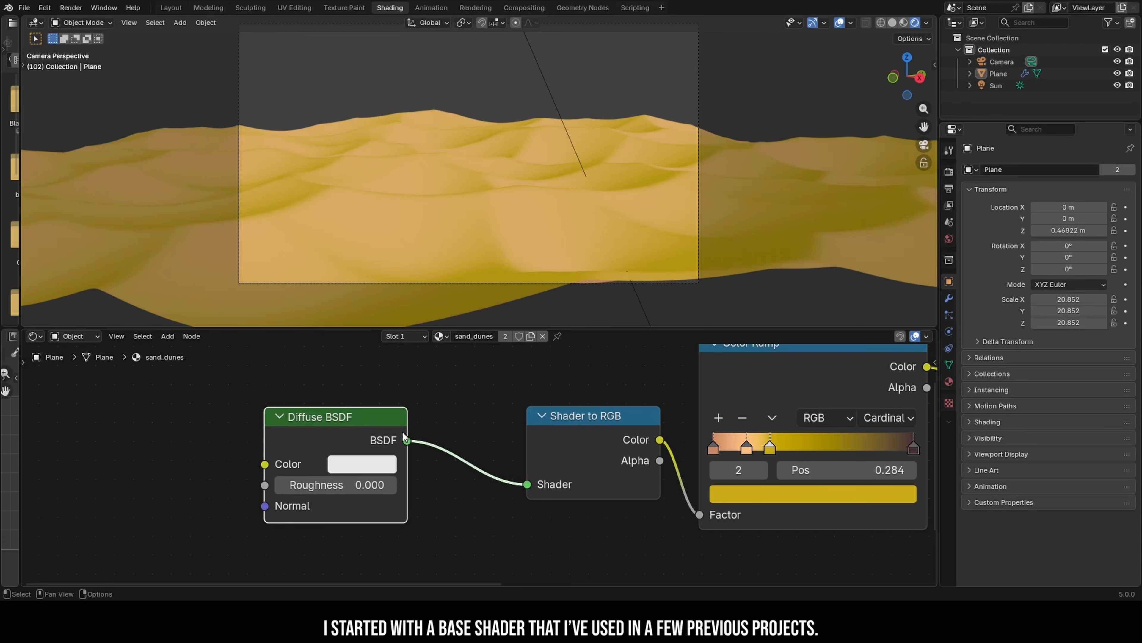
# Rearrange the Diffuse BSDF and Shader to RGB nodes ahead of the Color Ramp in the sand_dunes material.
pyautogui.moveTo(373, 423); pyautogui.dragTo(397, 469)
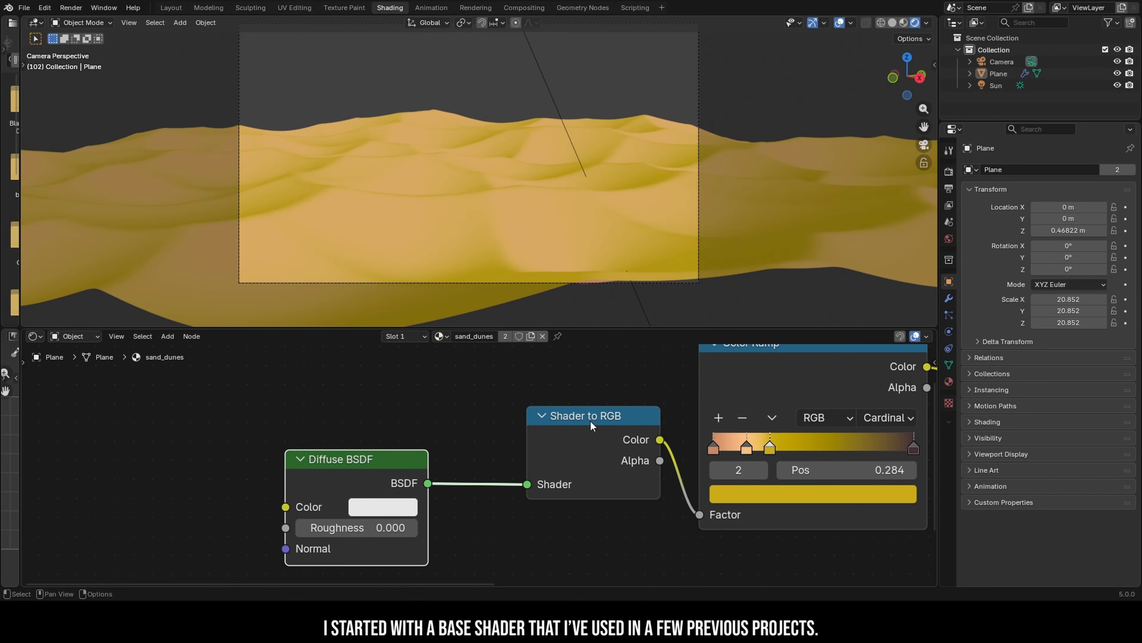
pyautogui.moveTo(592, 421); pyautogui.dragTo(556, 426)
pyautogui.moveTo(450, 385); pyautogui.dragTo(242, 388, button='middle')
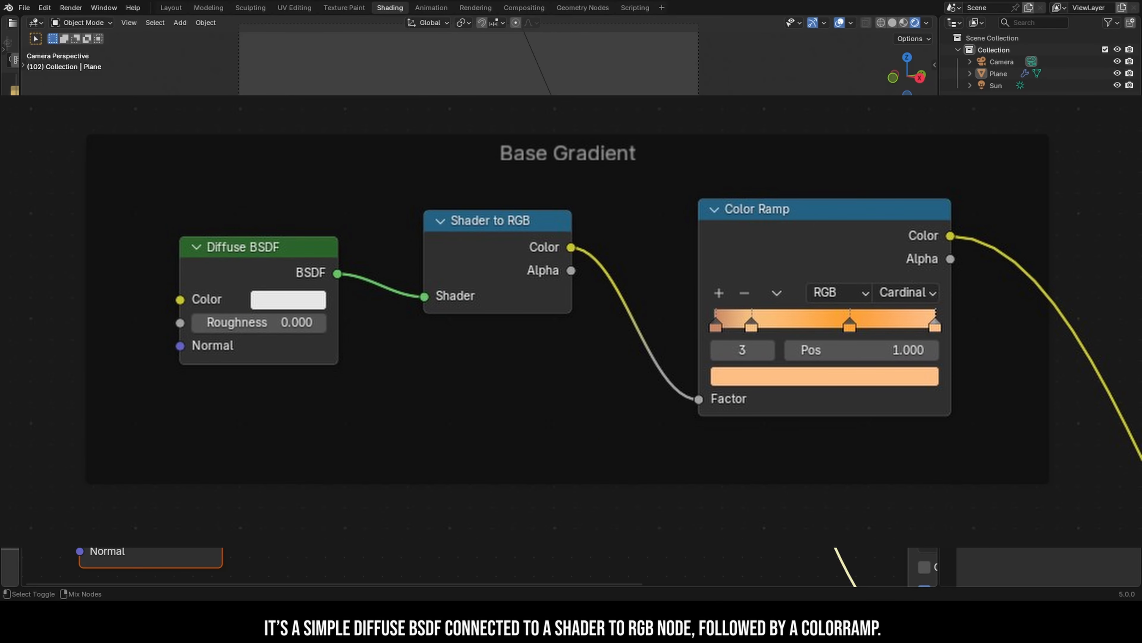
pyautogui.moveTo(855, 428); pyautogui.dragTo(249, 407, button='middle')
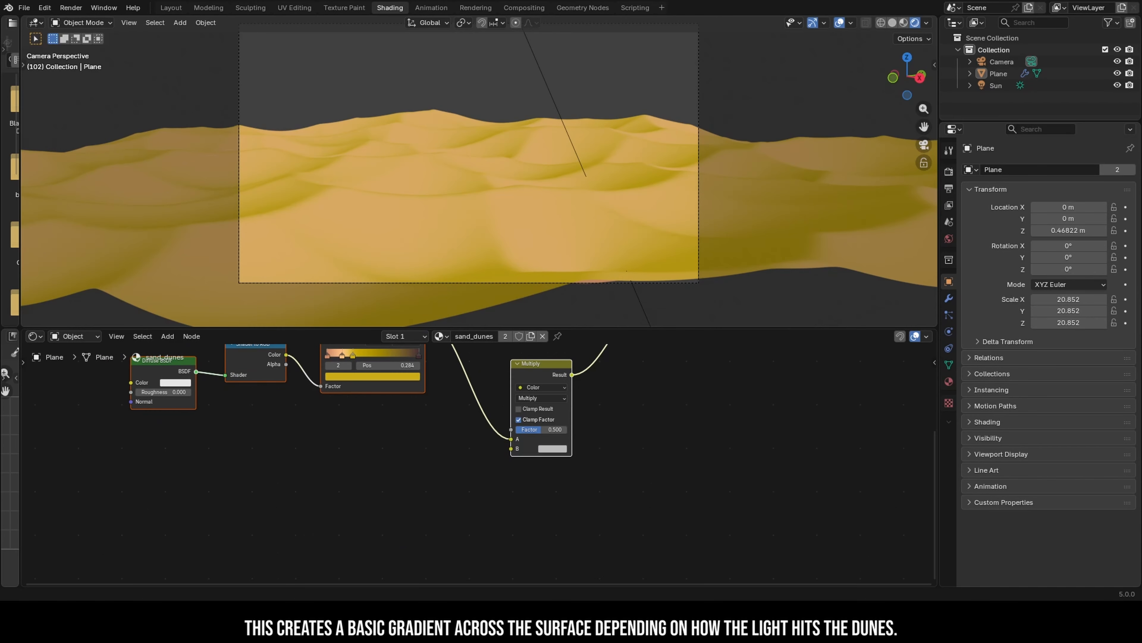
# Add a Noise Texture node in the empty space below the base gradient nodes of the sand_dunes material.
pyautogui.scroll(-4, 407, 466)
pyautogui.moveTo(337, 525); pyautogui.dragTo(335, 452, button='middle')
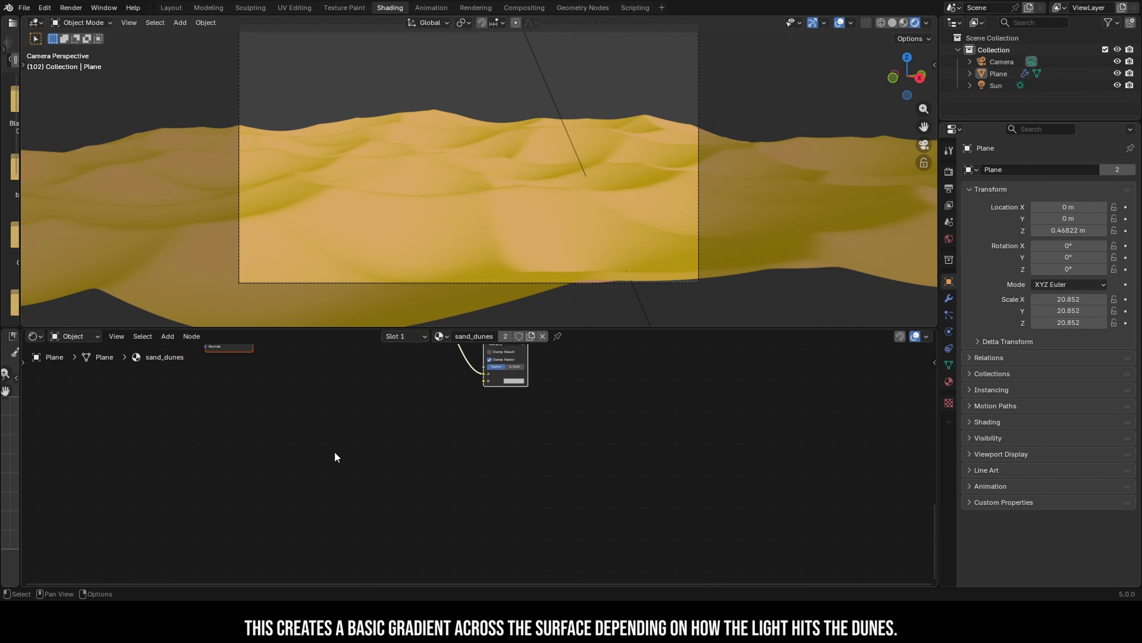
pyautogui.hotkey('shift', 'a')
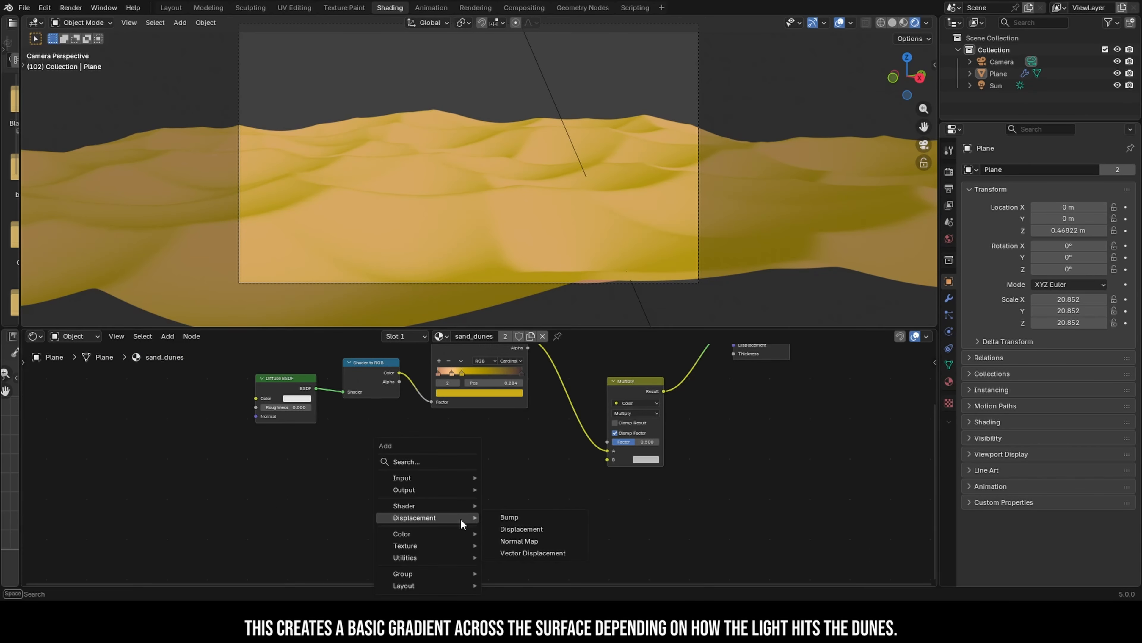
pyautogui.write('noi')
pyautogui.click(466, 474)
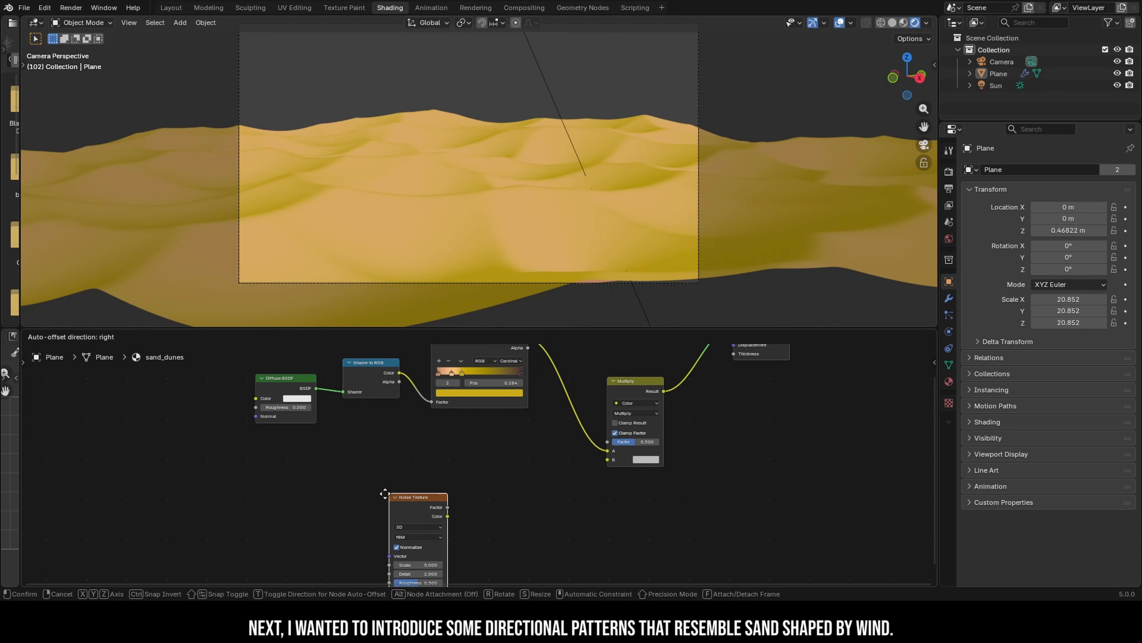
pyautogui.click(384, 493)
# Add a Color Ramp node fed by the Noise Texture's Factor output.
pyautogui.scroll(4, 473, 508)
pyautogui.moveTo(422, 504); pyautogui.dragTo(455, 505)
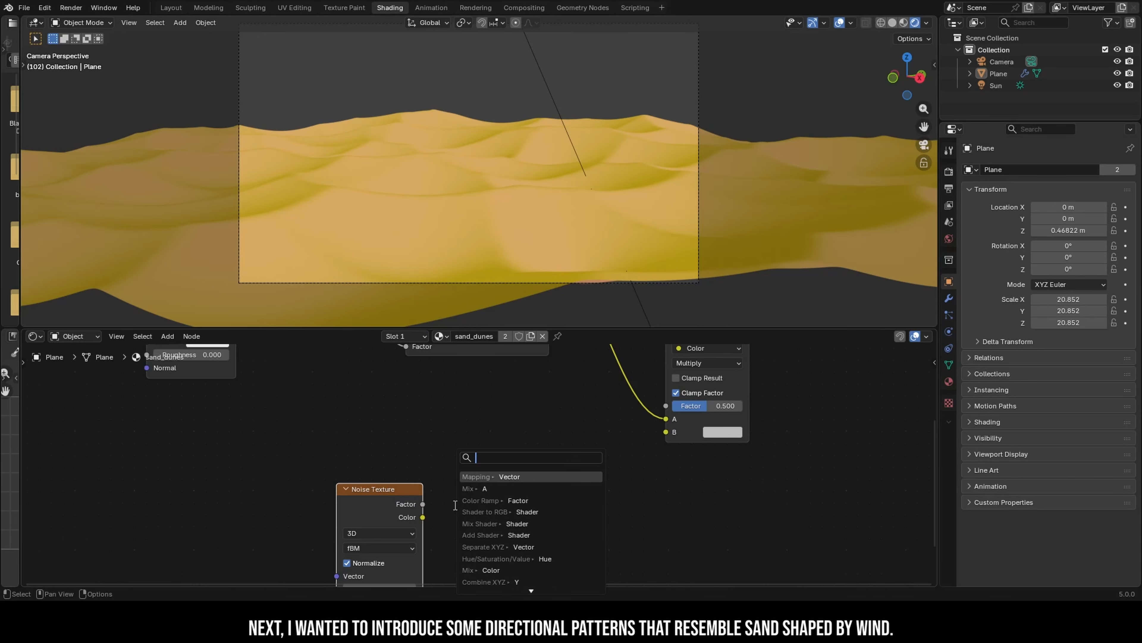
pyautogui.write('color ra')
pyautogui.click(495, 476)
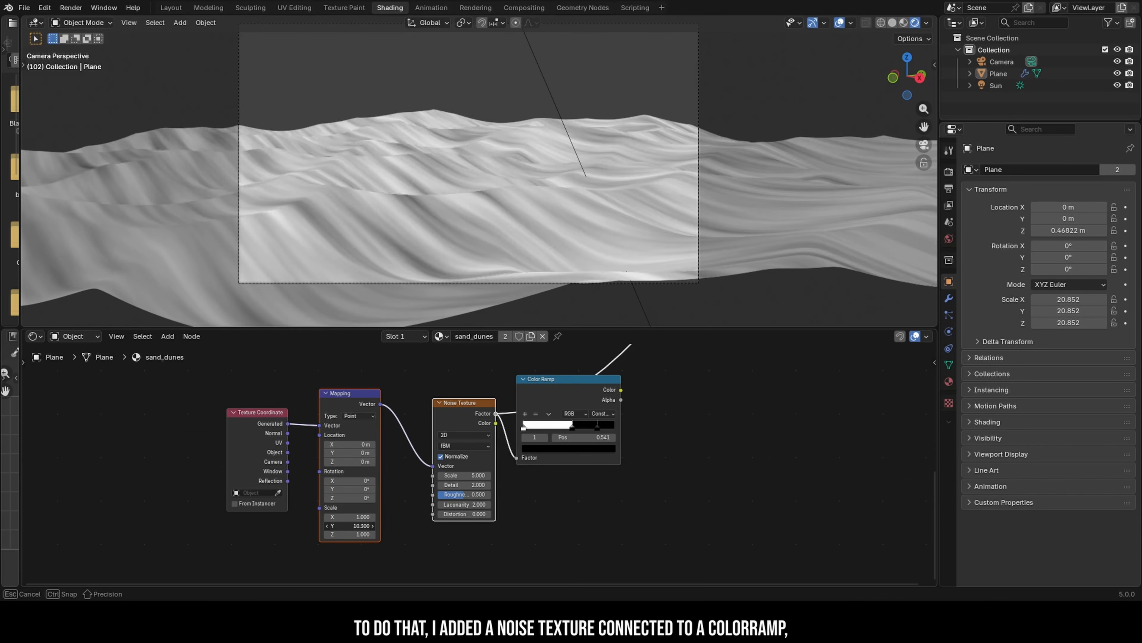
# Set the Mapping node's Y scale to 20 to stretch the noise into directional streaks.
pyautogui.moveTo(350, 526); pyautogui.dragTo(352, 532)
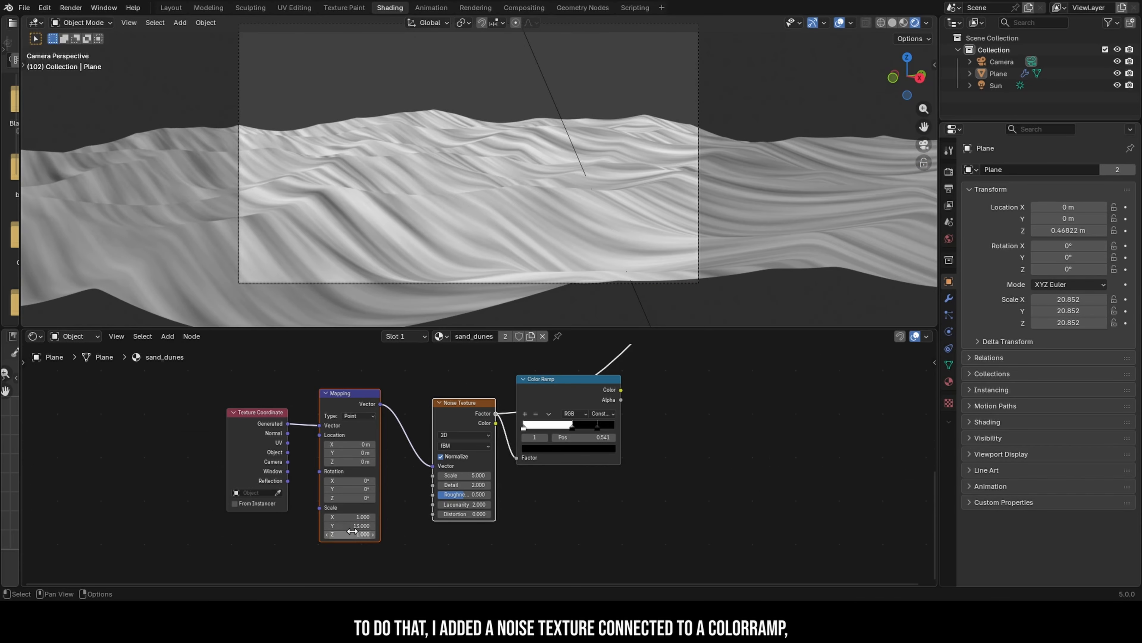
pyautogui.write('20')
pyautogui.press('Return')
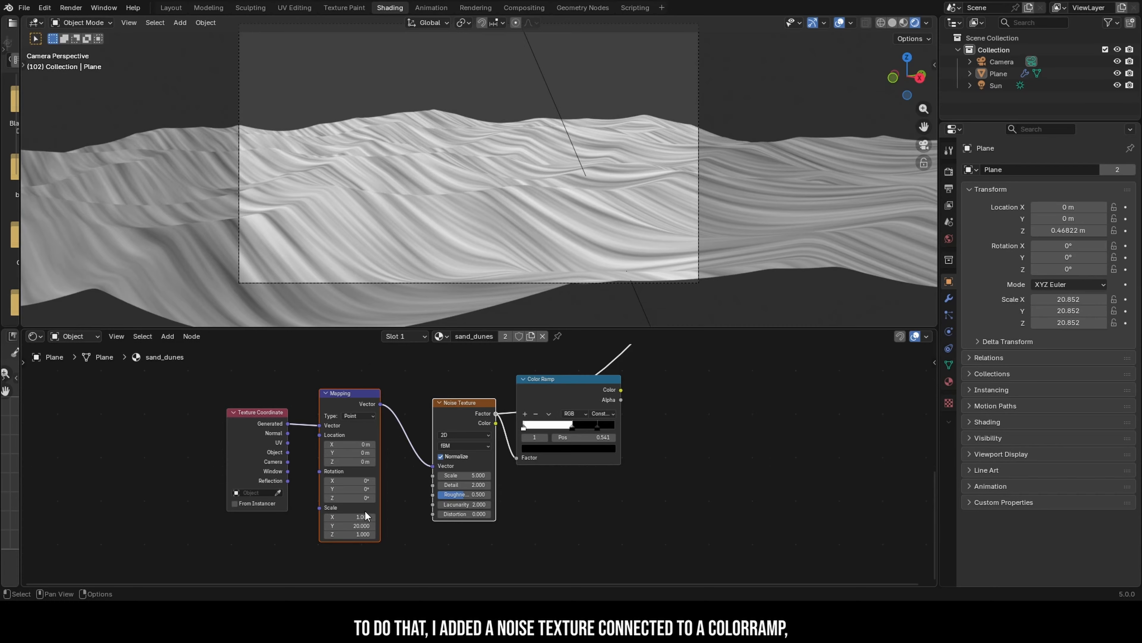
pyautogui.moveTo(360, 489); pyautogui.dragTo(335, 489)
pyautogui.press('Escape')
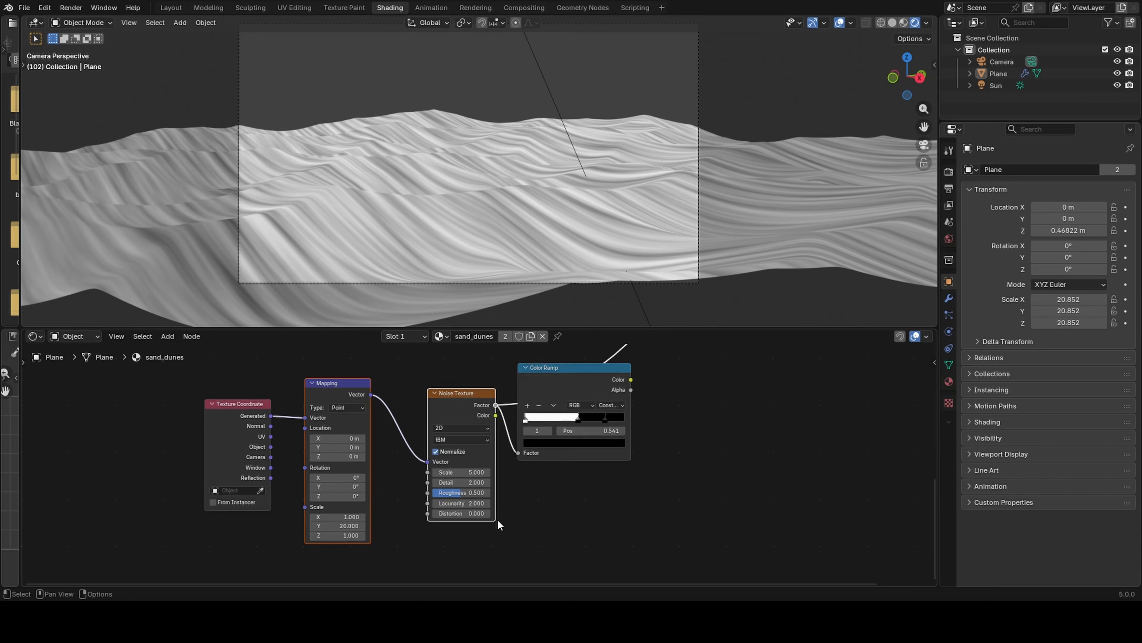
pyautogui.scroll(2, 651, 472)
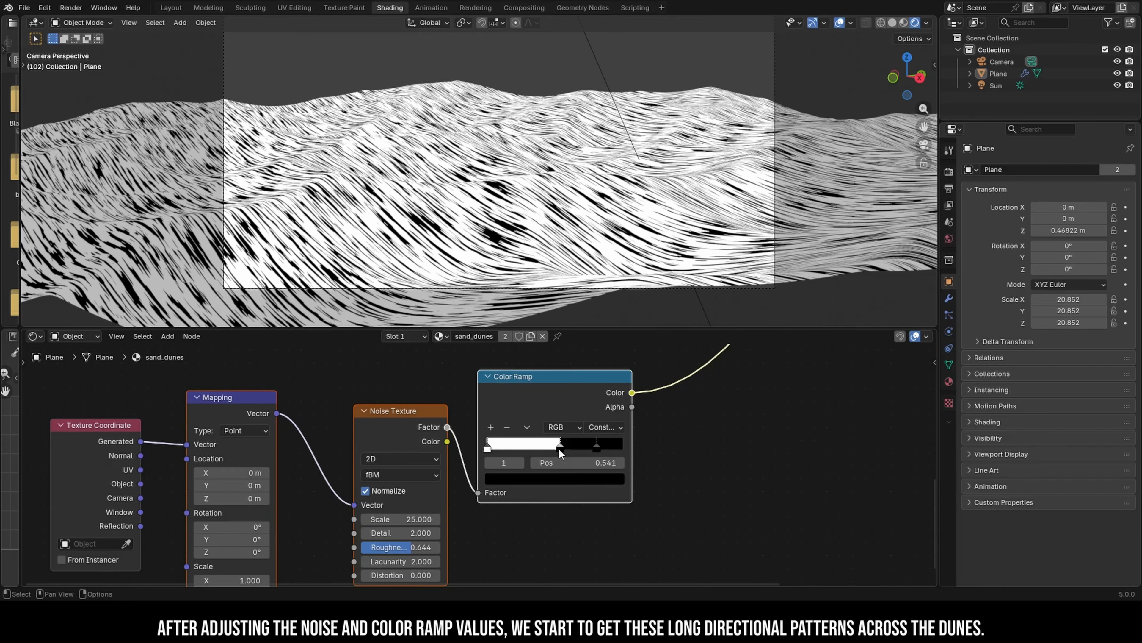
# Move the black stop of the noise Color Ramp to position 0.475 to thicken the dark streaks.
pyautogui.moveTo(559, 449); pyautogui.dragTo(551, 446)
pyautogui.scroll(3, 512, 153)
pyautogui.scroll(-3, 517, 248)
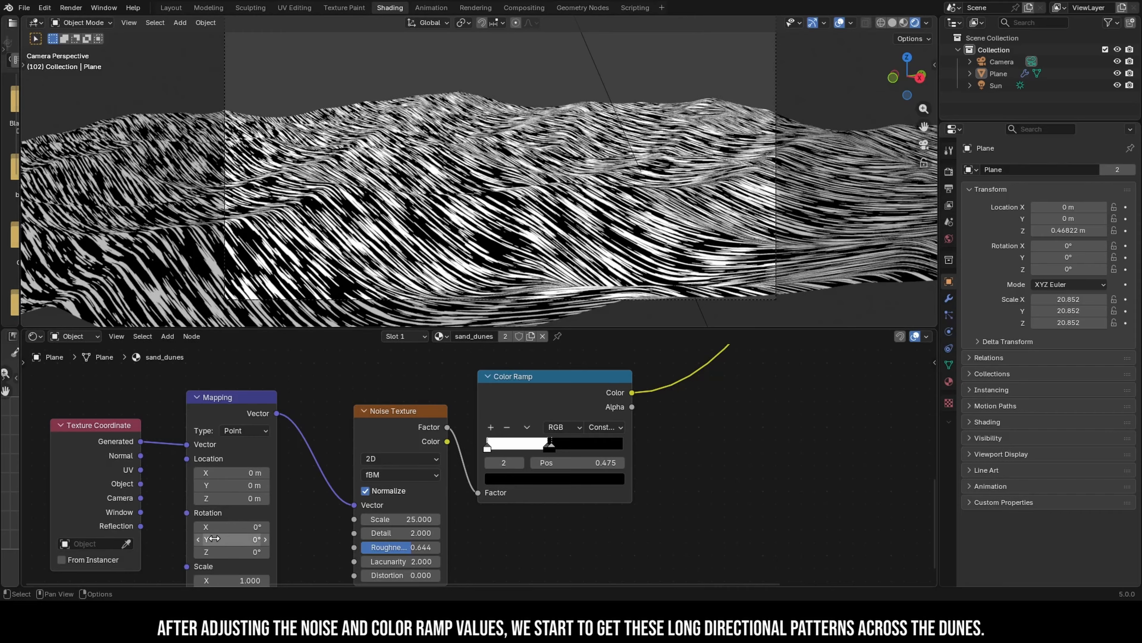
pyautogui.moveTo(213, 539)
pyautogui.mouseDown()
pyautogui.moveTo(252, 538)
pyautogui.moveTo(209, 539)
pyautogui.mouseUp()
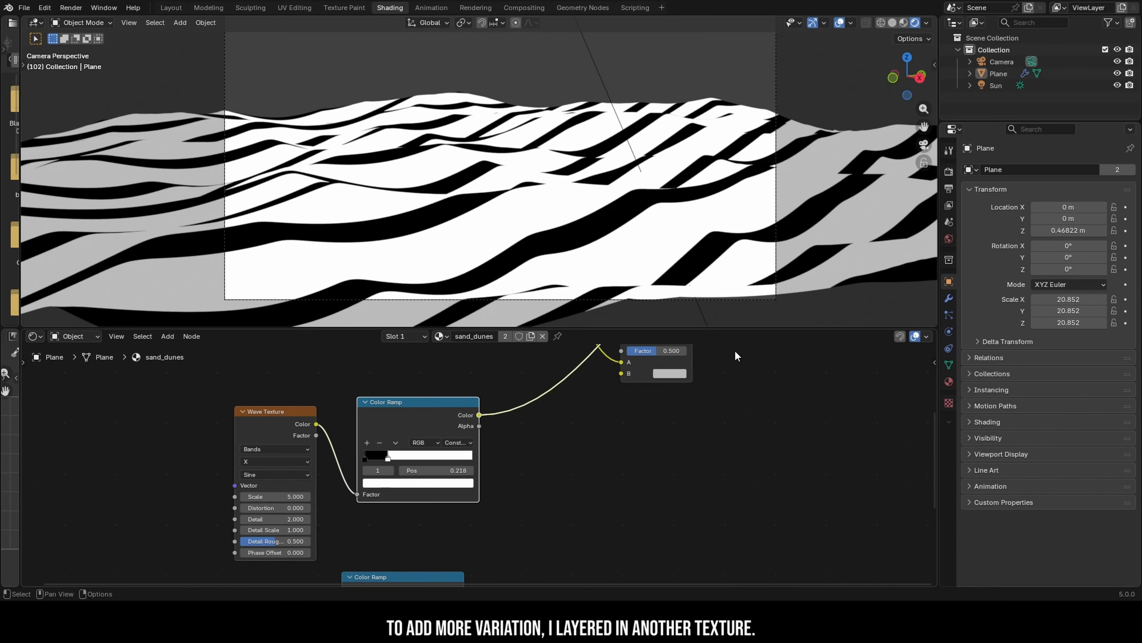
# Add Texture Coordinate and Mapping nodes to the Wave Texture and set the mapping's Y scale to 20.
pyautogui.scroll(-1, 272, 485)
pyautogui.moveTo(212, 449); pyautogui.dragTo(306, 431, button='middle')
pyautogui.click(342, 415)
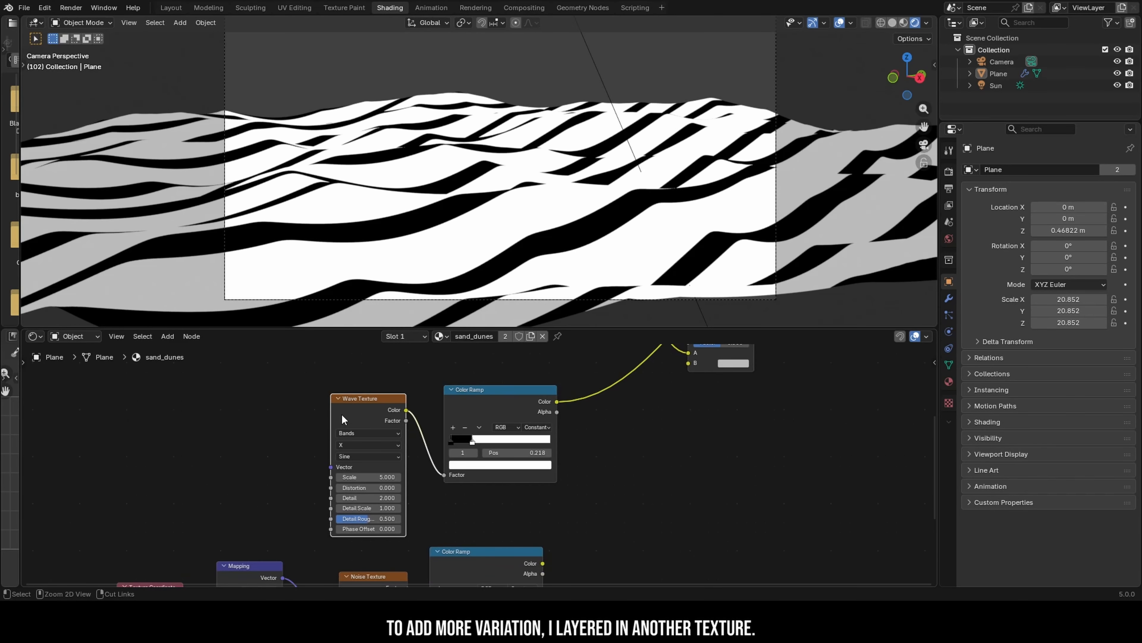
pyautogui.hotkey('ctrl', 't')
pyautogui.moveTo(266, 416); pyautogui.dragTo(218, 385)
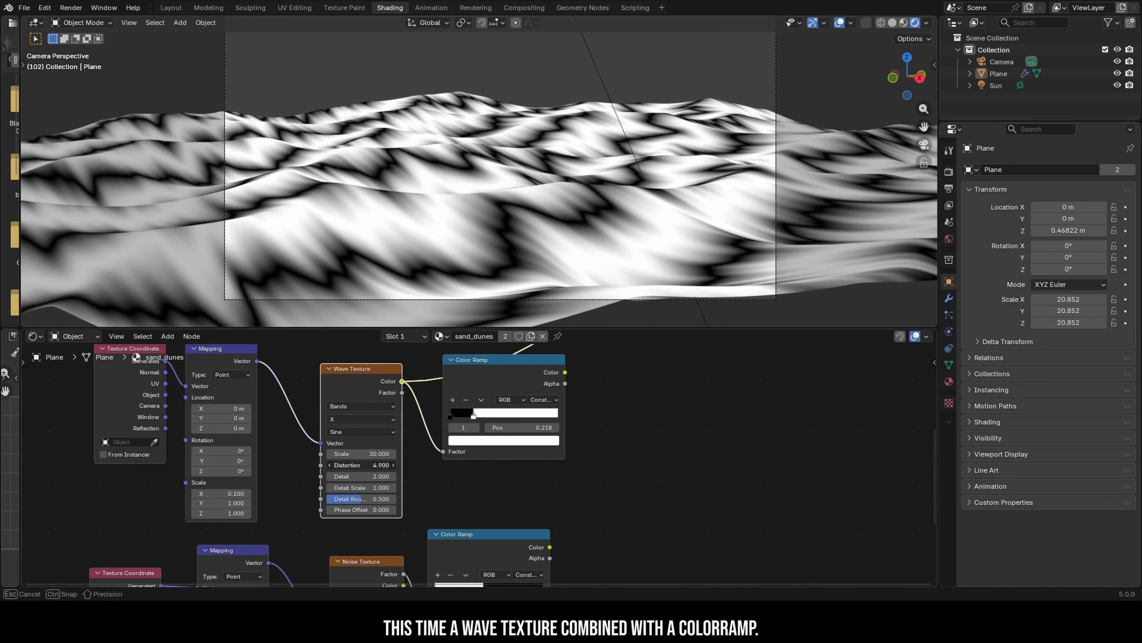
pyautogui.moveTo(211, 503)
pyautogui.mouseDown()
pyautogui.moveTo(238, 503)
pyautogui.moveTo(228, 503)
pyautogui.mouseUp()
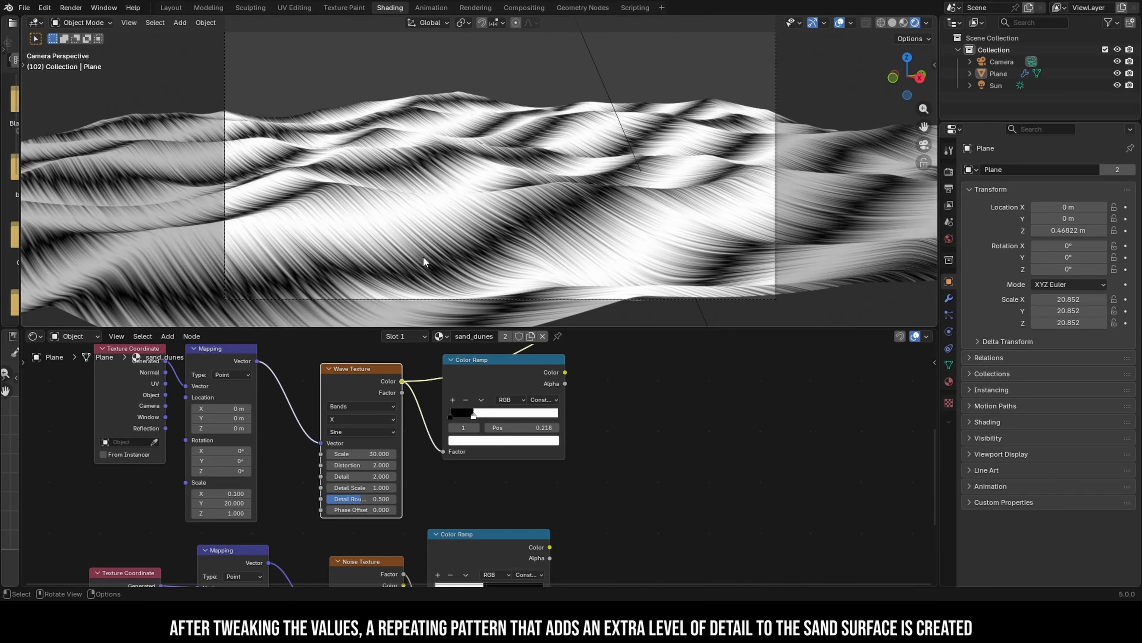
pyautogui.moveTo(428, 252); pyautogui.dragTo(362, 258, button='middle')
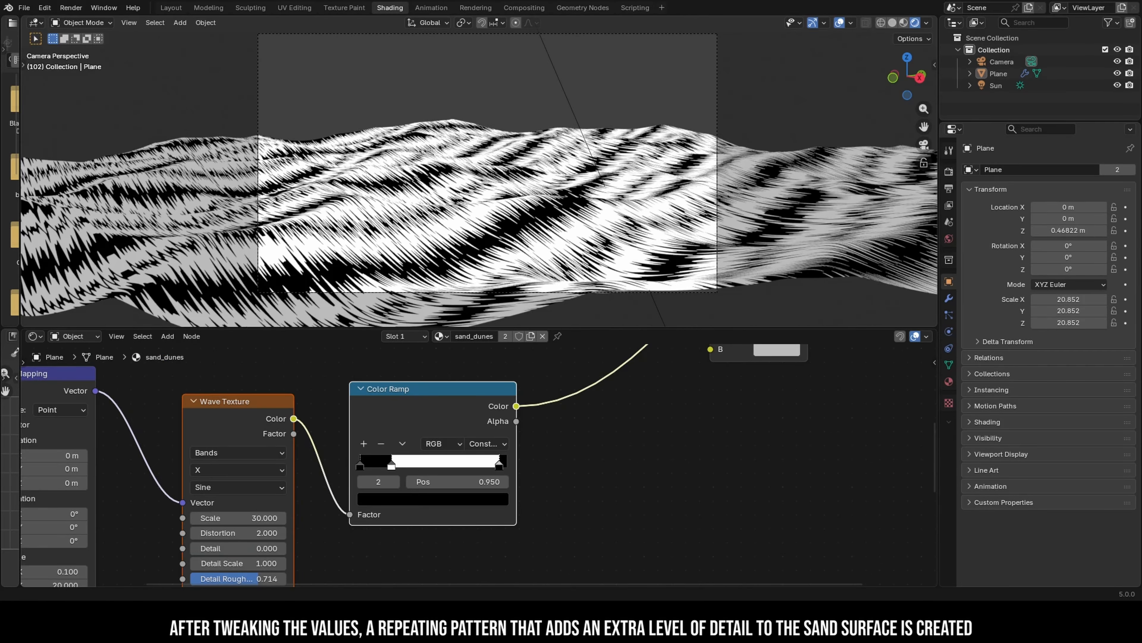
# Widen the white band of the wave Color Ramp, placing its last stop at position 0.977.
pyautogui.moveTo(391, 464); pyautogui.dragTo(370, 475)
pyautogui.click(500, 462)
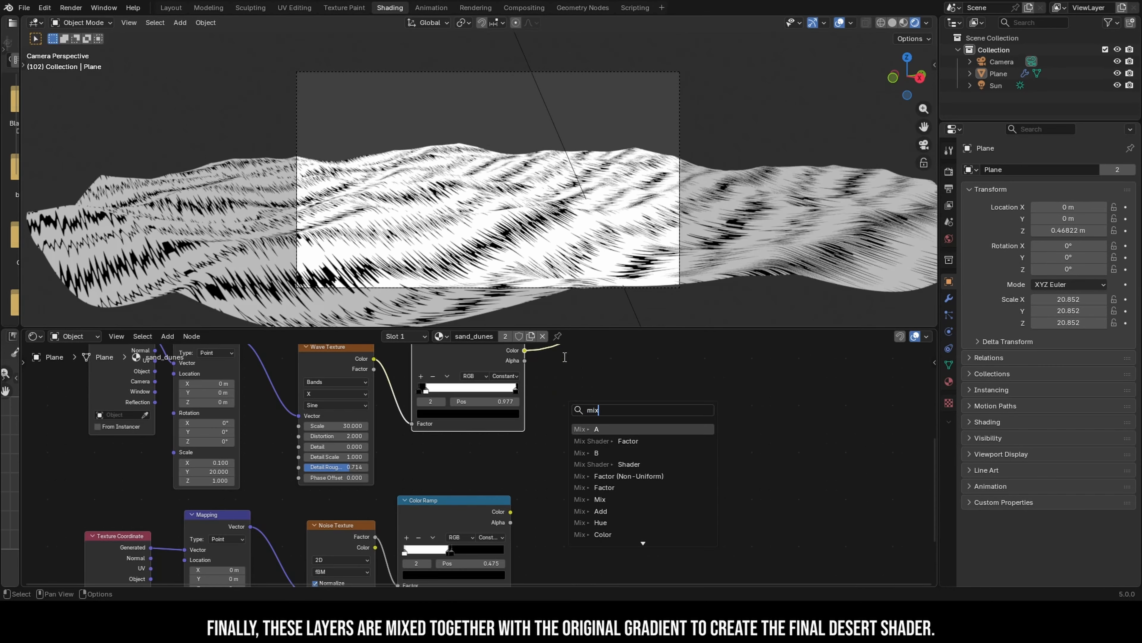
# Combine the wave and noise Color Ramps in a Mix node, feed it into the Multiply node's B input, and output the Multiply result.
pyautogui.press('Return')
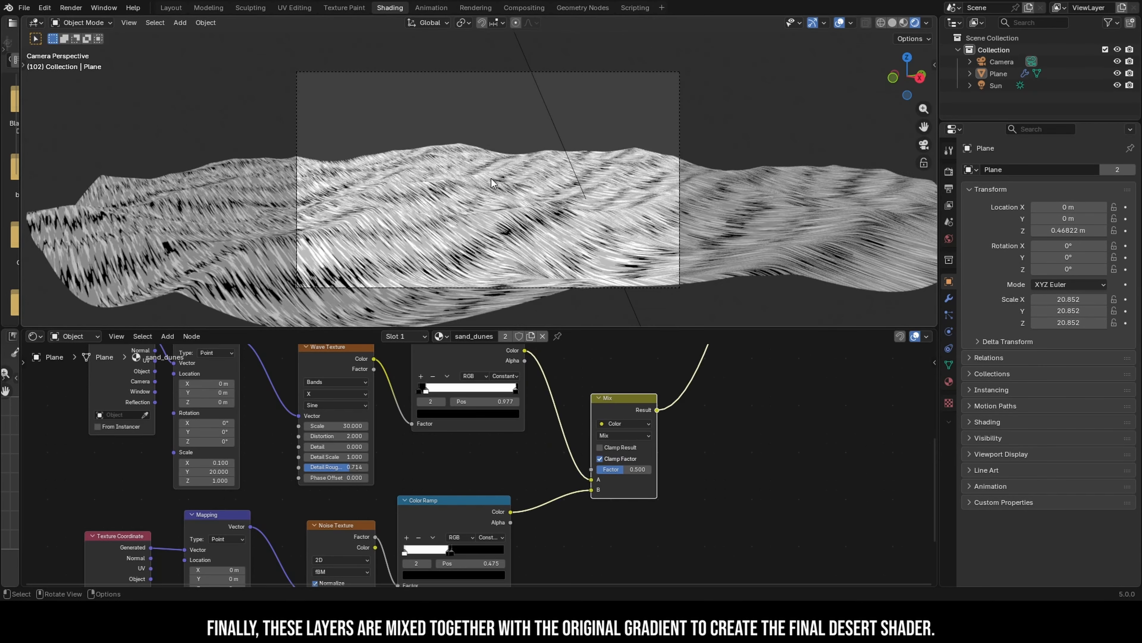
pyautogui.moveTo(544, 561); pyautogui.dragTo(537, 507)
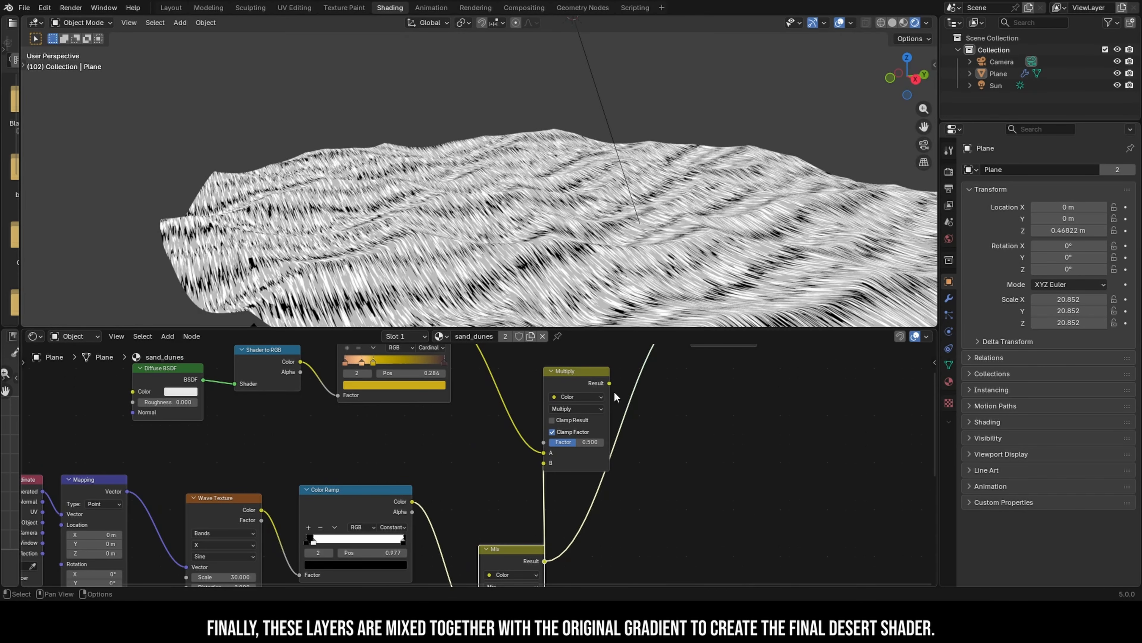
pyautogui.keyDown('ctrl'); pyautogui.keyDown('shift'); pyautogui.click(605, 394); pyautogui.keyUp('shift'); pyautogui.keyUp('ctrl')
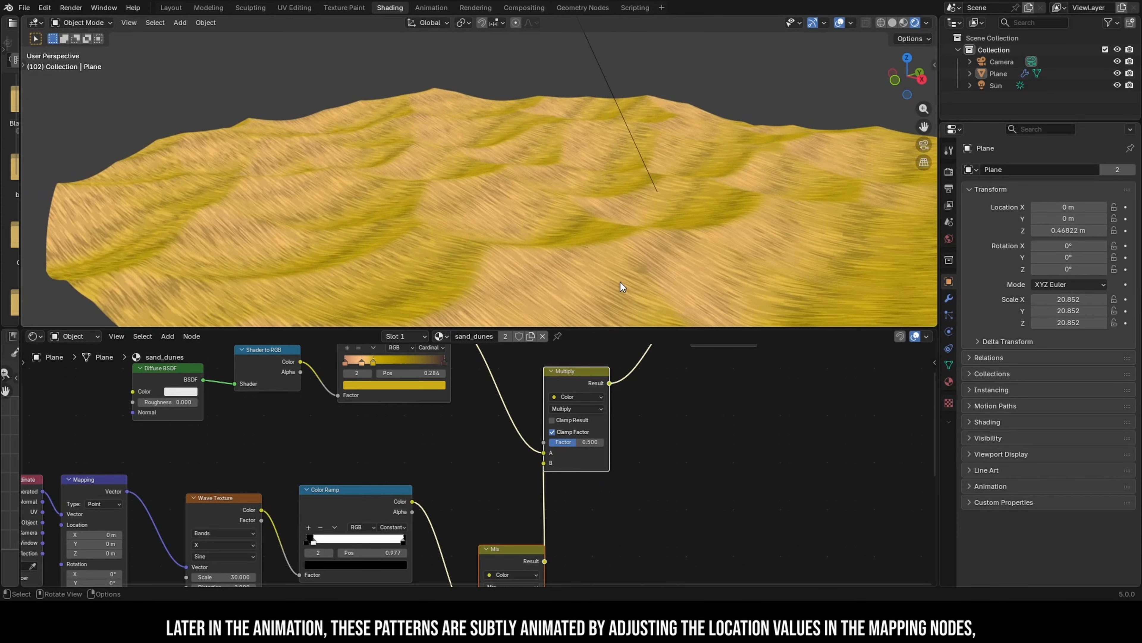
pyautogui.press('KP_0')
pyautogui.scroll(2, 494, 275)
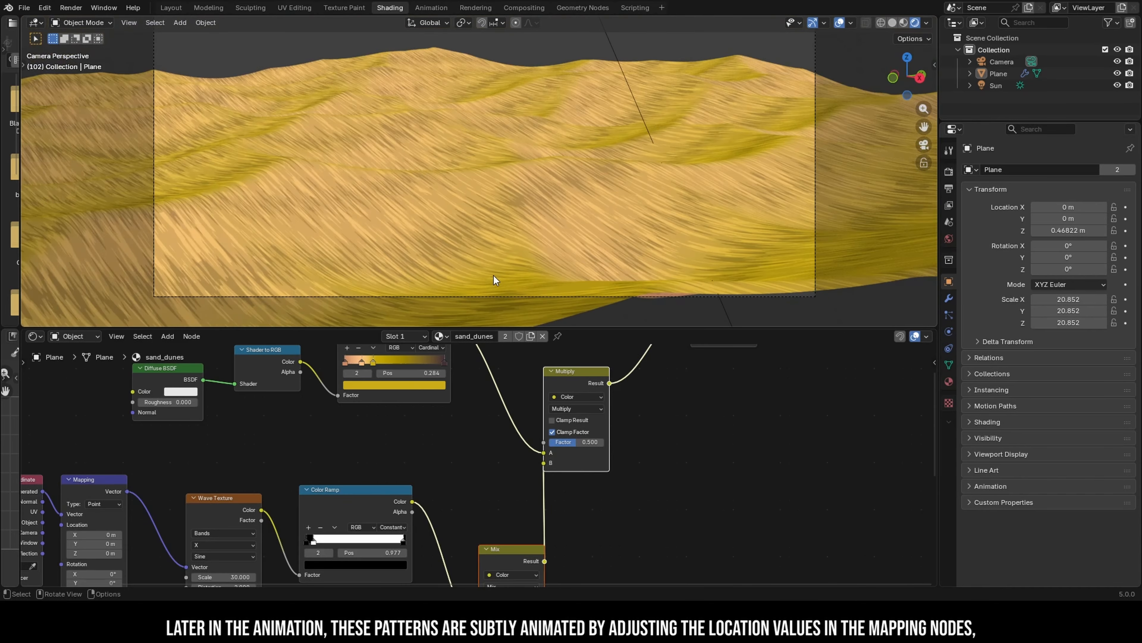
# Adjust the Mapping values of the wave and noise textures to shift the streaks across the dunes.
pyautogui.moveTo(27, 530); pyautogui.dragTo(236, 441, button='middle')
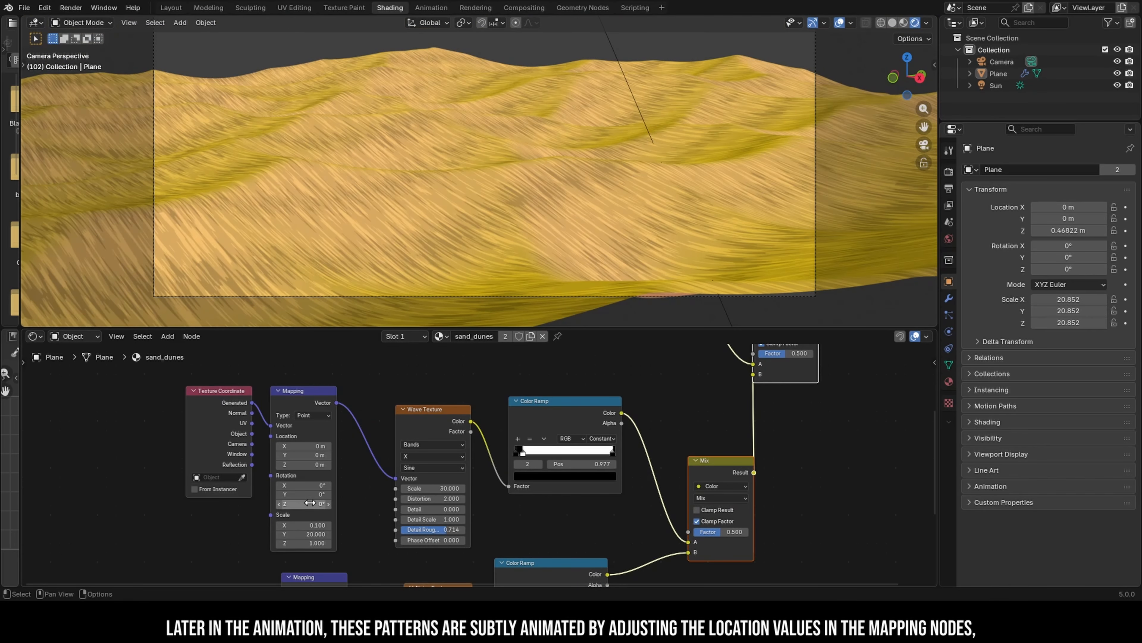
pyautogui.moveTo(304, 494)
pyautogui.mouseDown()
pyautogui.moveTo(315, 494)
pyautogui.moveTo(304, 494)
pyautogui.mouseUp()
pyautogui.moveTo(382, 546); pyautogui.dragTo(374, 459, button='middle')
pyautogui.moveTo(354, 562); pyautogui.dragTo(364, 502, button='middle')
pyautogui.moveTo(318, 535); pyautogui.dragTo(345, 535)
pyautogui.scroll(-1, 503, 270)
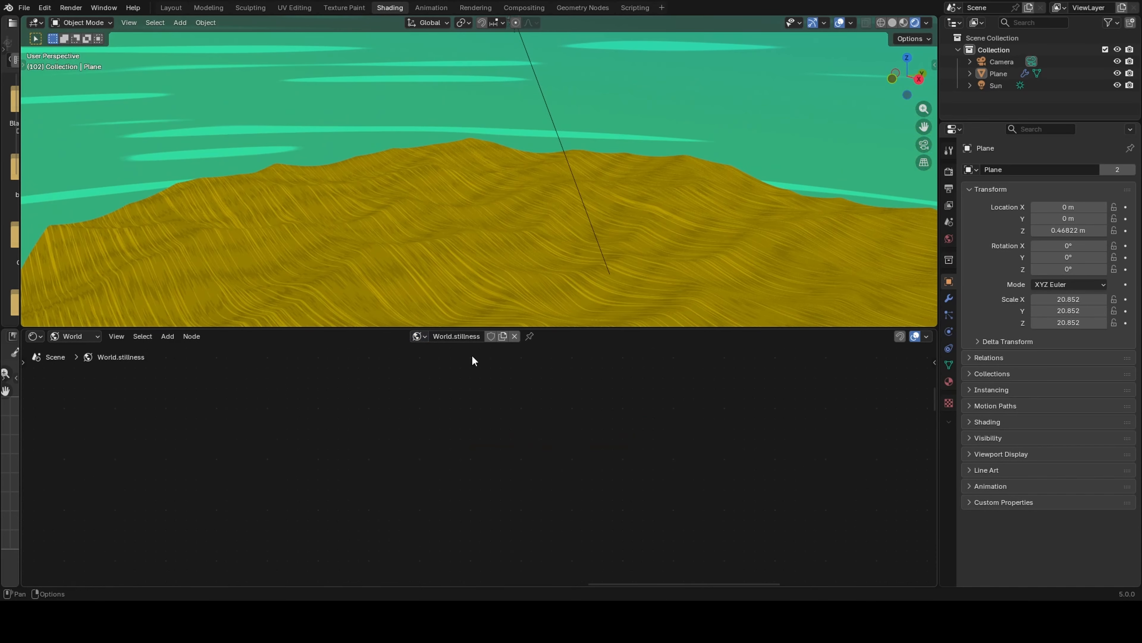
# Shape the World.stillness sky gradient's Color Ramp into a night fade with dark navy upper stops, moving the third stop to 0.786.
pyautogui.moveTo(423, 392); pyautogui.dragTo(247, 378, button='middle')
pyautogui.scroll(5, 217, 539)
pyautogui.moveTo(217, 538); pyautogui.dragTo(212, 475, button='middle')
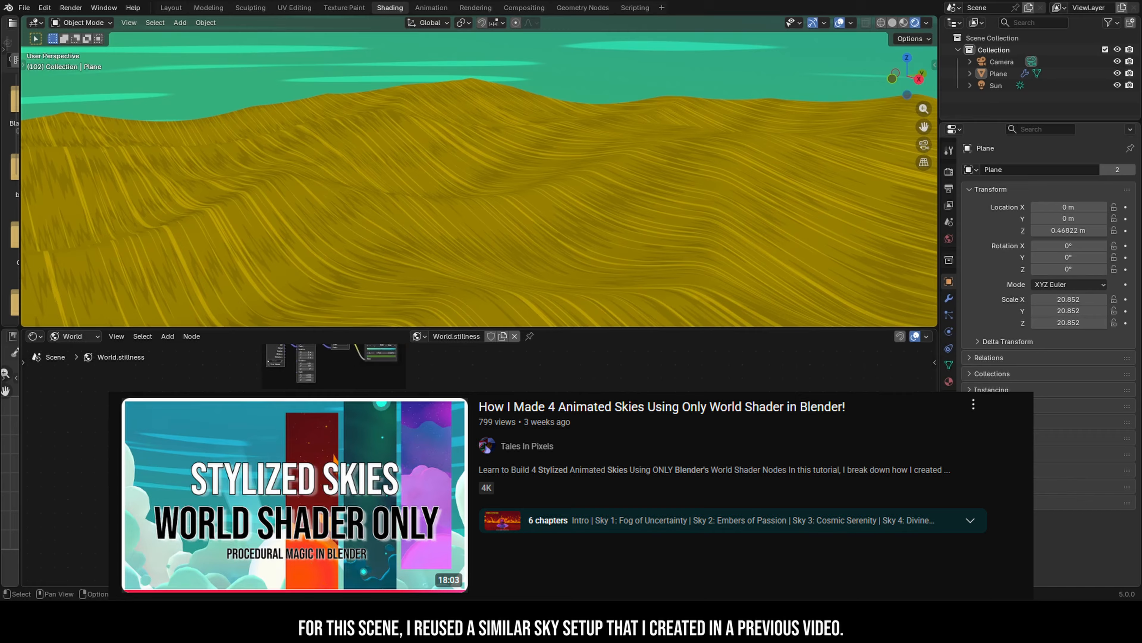
pyautogui.scroll(5, 382, 388)
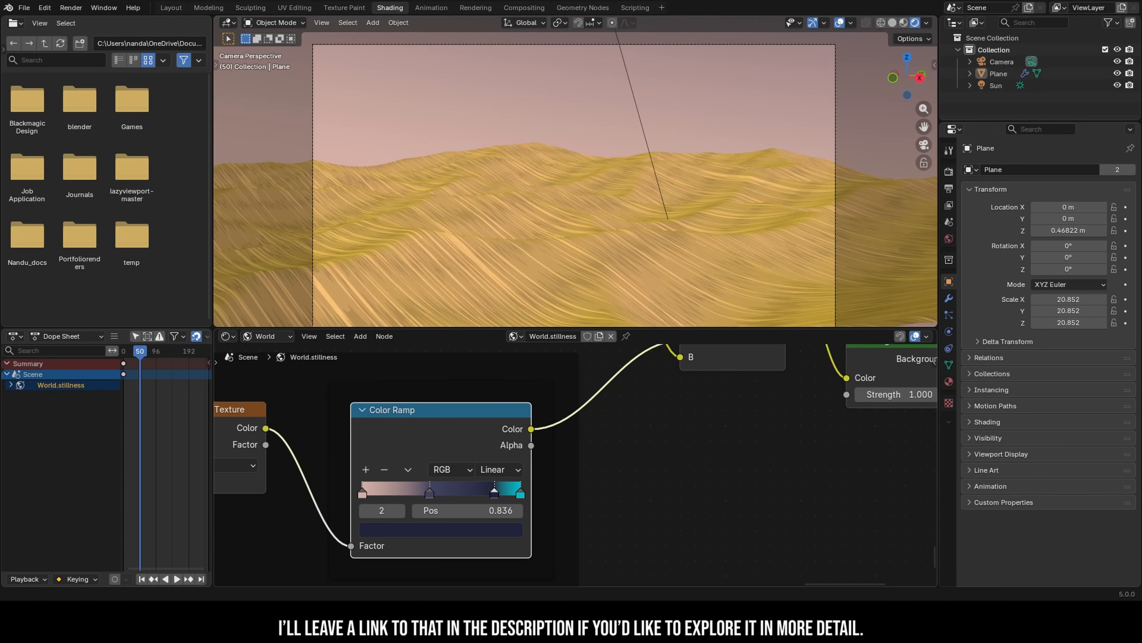
pyautogui.click(502, 530)
pyautogui.click(499, 513)
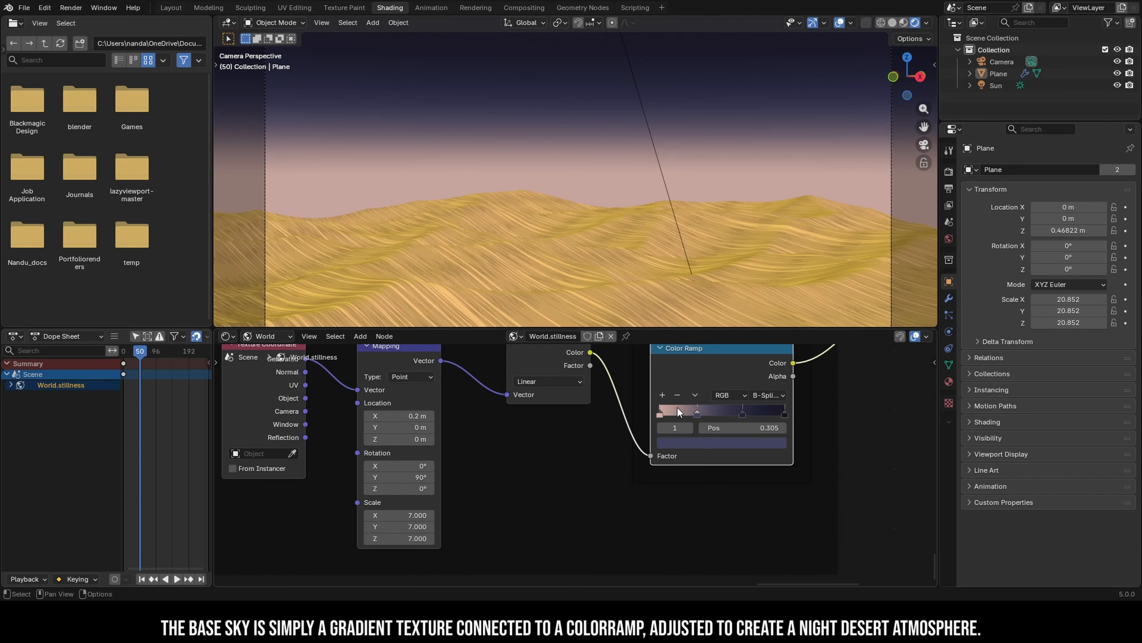
pyautogui.moveTo(677, 408); pyautogui.dragTo(724, 409)
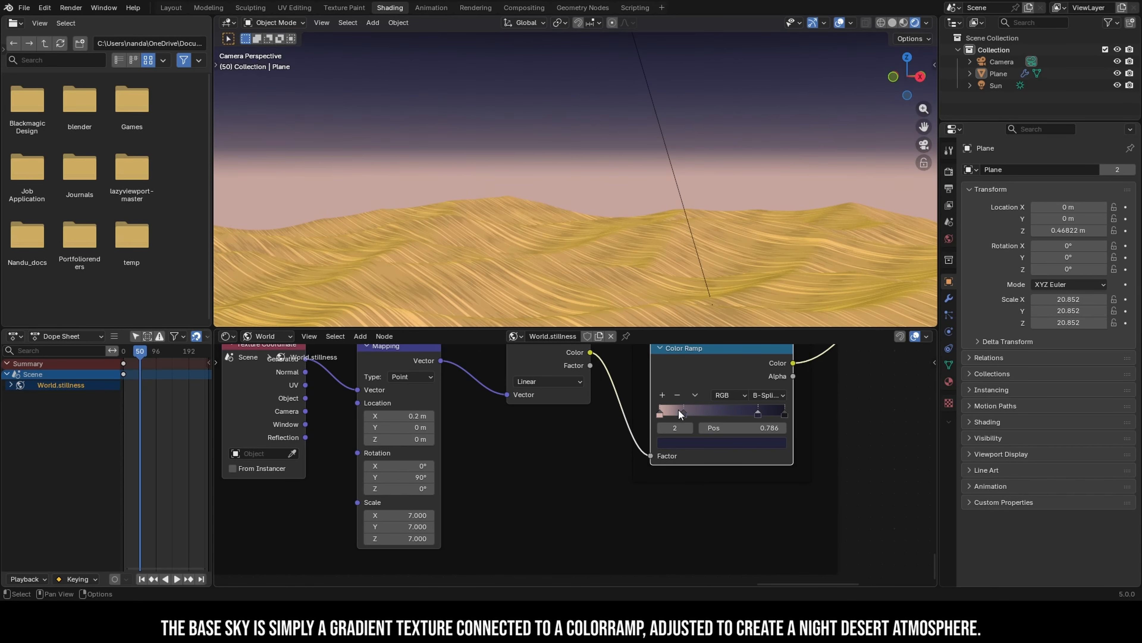
pyautogui.moveTo(682, 410)
pyautogui.mouseDown()
pyautogui.moveTo(711, 415)
pyautogui.moveTo(701, 413)
pyautogui.mouseUp()
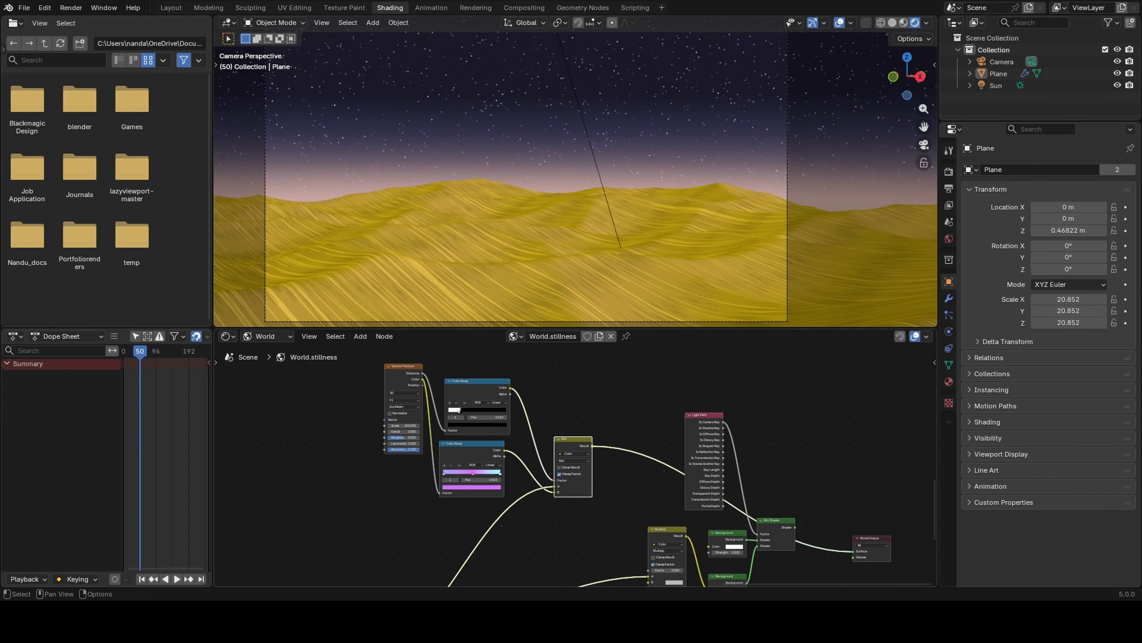
# Rearrange the Voronoi Texture, Mix and neighbouring nodes of the star layer in the World.stillness node tree.
pyautogui.scroll(3, 445, 430)
pyautogui.moveTo(381, 358); pyautogui.dragTo(337, 433)
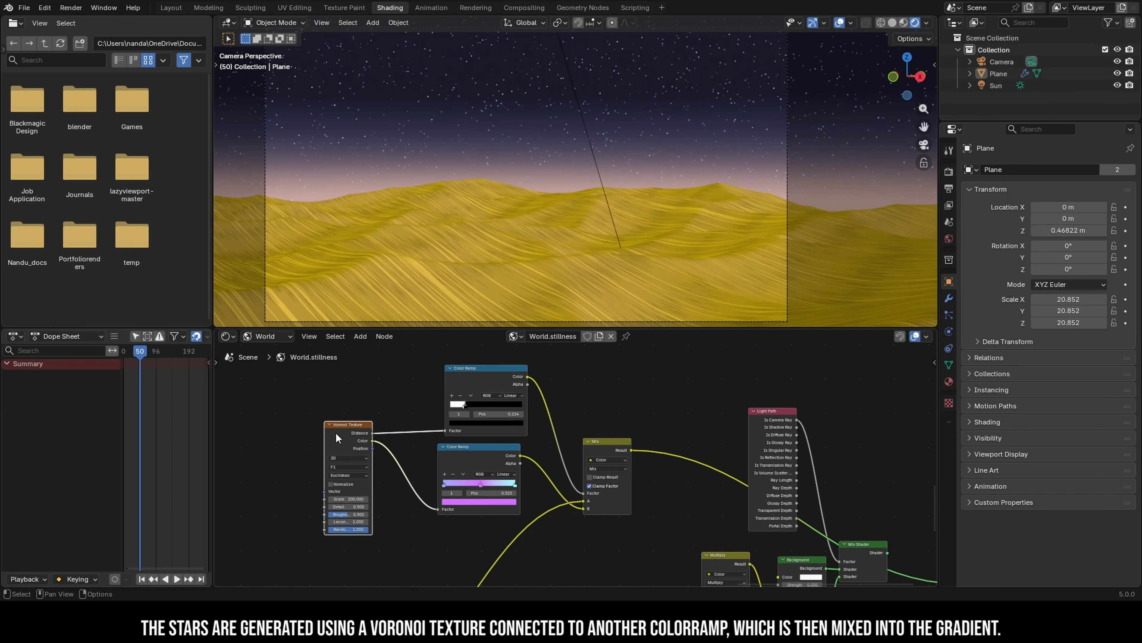
pyautogui.scroll(-10, 344, 486)
pyautogui.scroll(7, 477, 481)
pyautogui.moveTo(493, 505); pyautogui.dragTo(514, 458, button='middle')
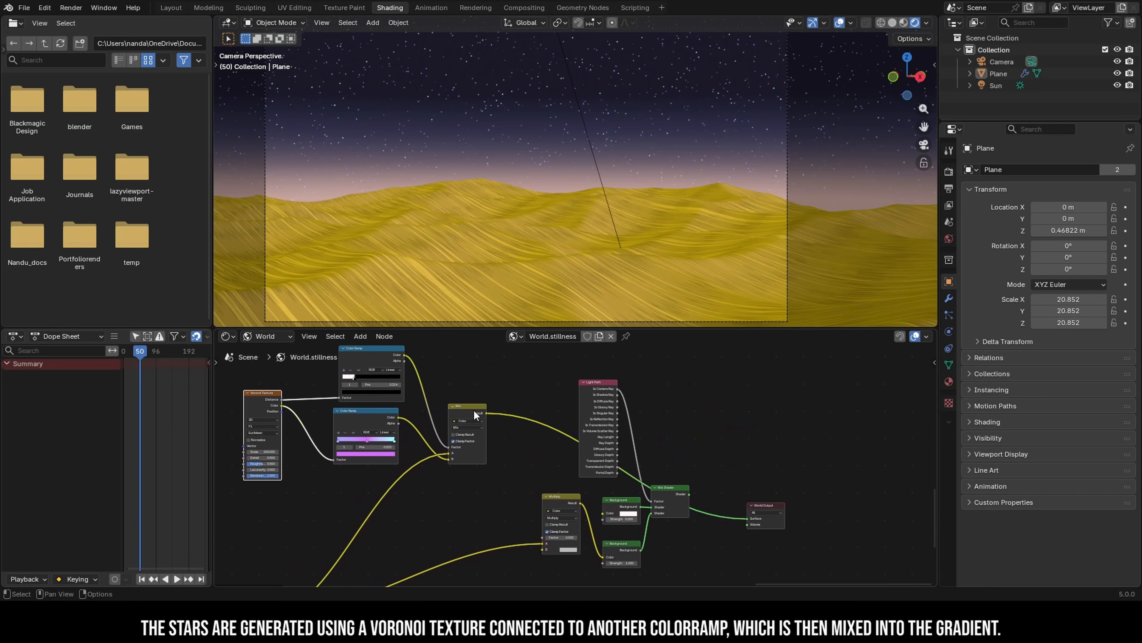
pyautogui.moveTo(475, 410); pyautogui.dragTo(486, 466)
pyautogui.click(567, 502)
pyautogui.scroll(4, 526, 488)
pyautogui.moveTo(537, 500); pyautogui.dragTo(527, 457, button='middle')
pyautogui.moveTo(478, 421); pyautogui.dragTo(412, 444)
pyautogui.moveTo(557, 465); pyautogui.dragTo(452, 538)
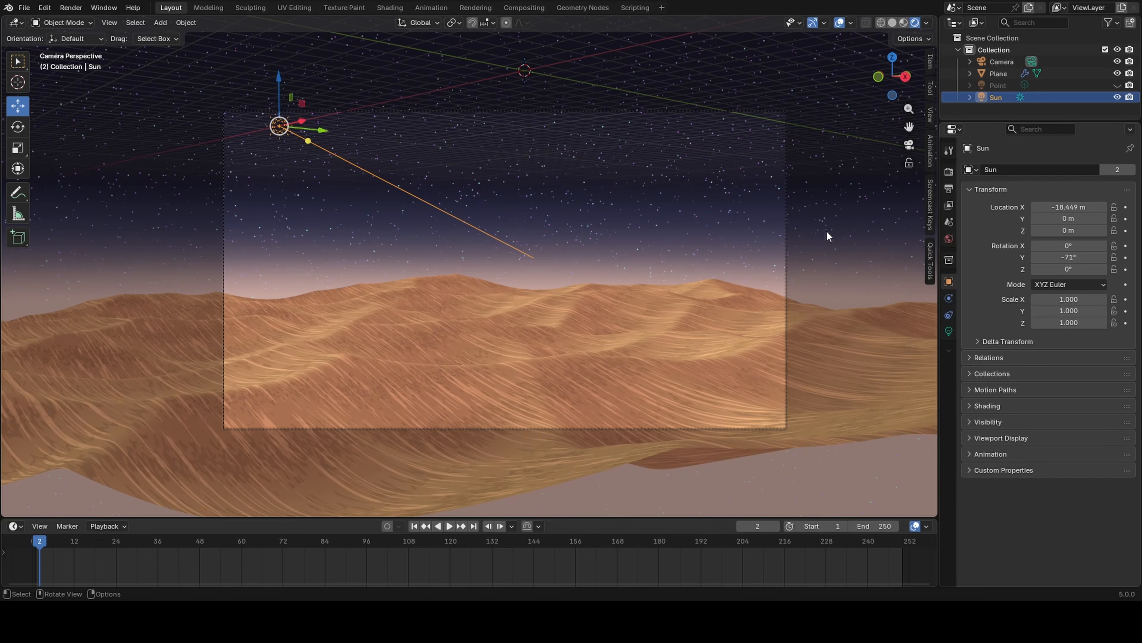
# Move the Sun light along the Y axis to 10.76 m and deselect it.
pyautogui.moveTo(321, 130); pyautogui.dragTo(481, 146)
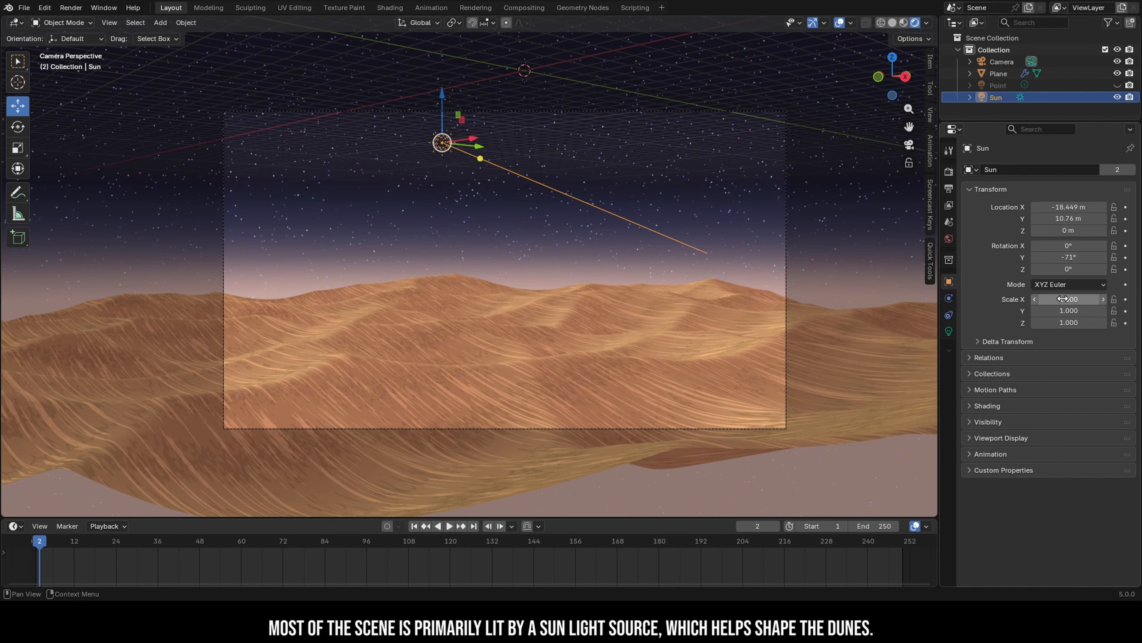
pyautogui.scroll(2, 589, 273)
pyautogui.click(580, 248)
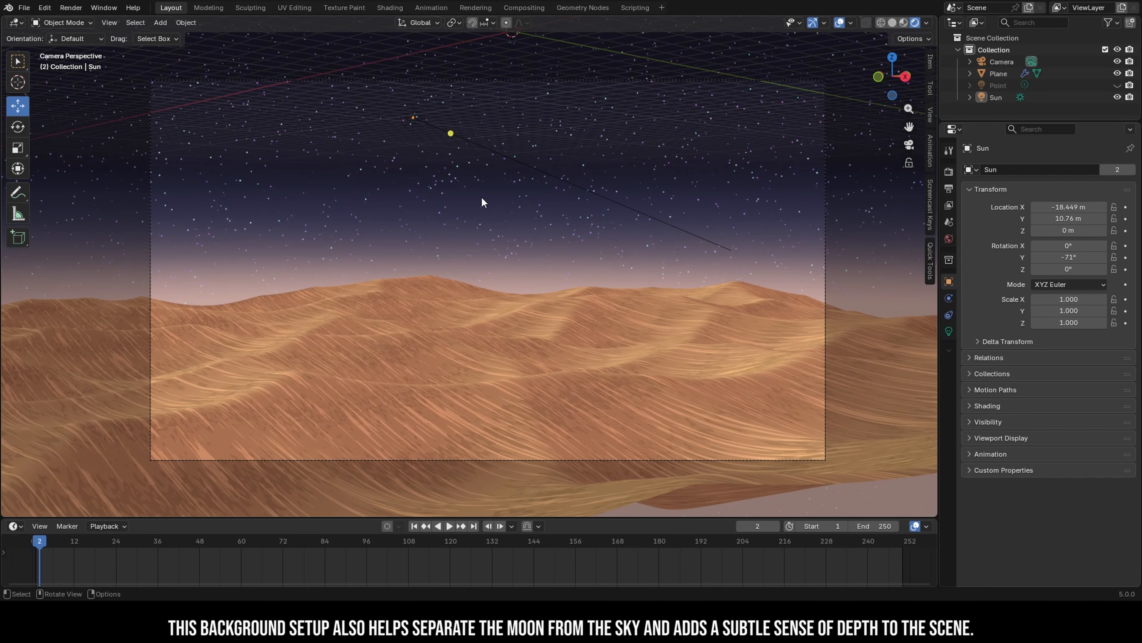
# In solid shading, scale the moon sphere uniformly to about 3.98 and shade it smooth.
pyautogui.click(893, 23)
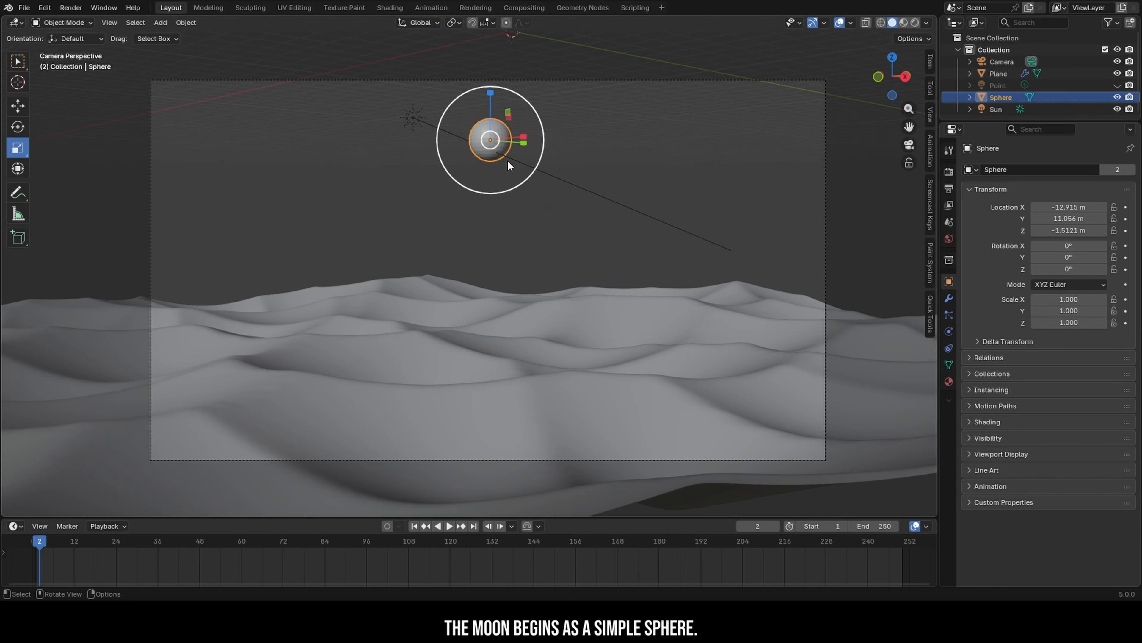
pyautogui.moveTo(507, 160); pyautogui.dragTo(675, 288)
pyautogui.rightClick(530, 120)
pyautogui.click(531, 119)
pyautogui.hotkey('alt', 'a')
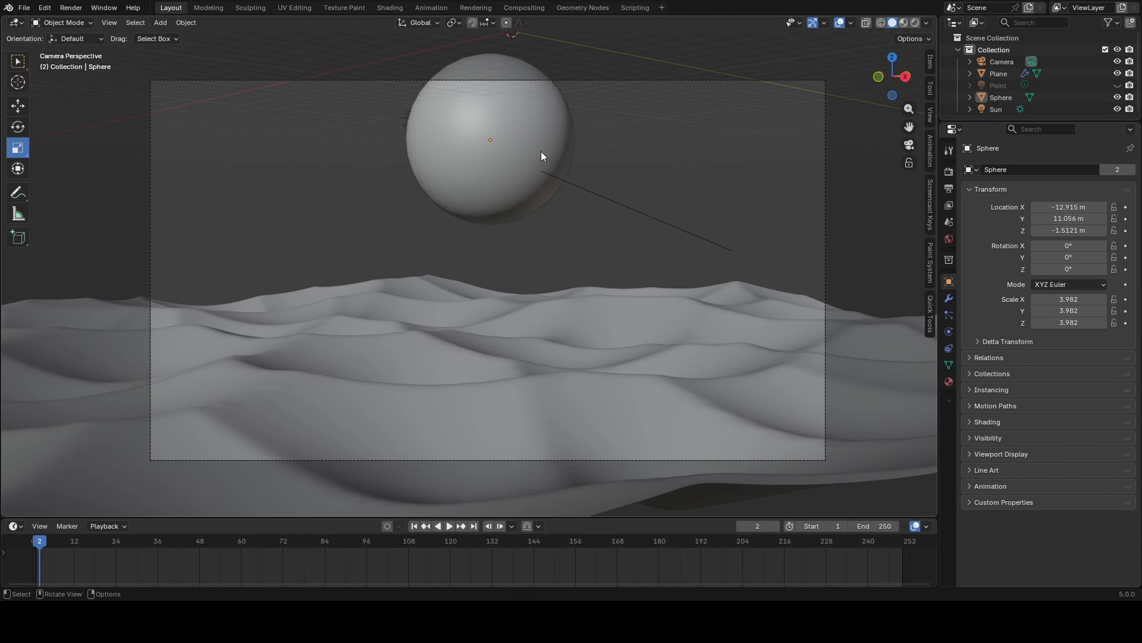
pyautogui.click(541, 152)
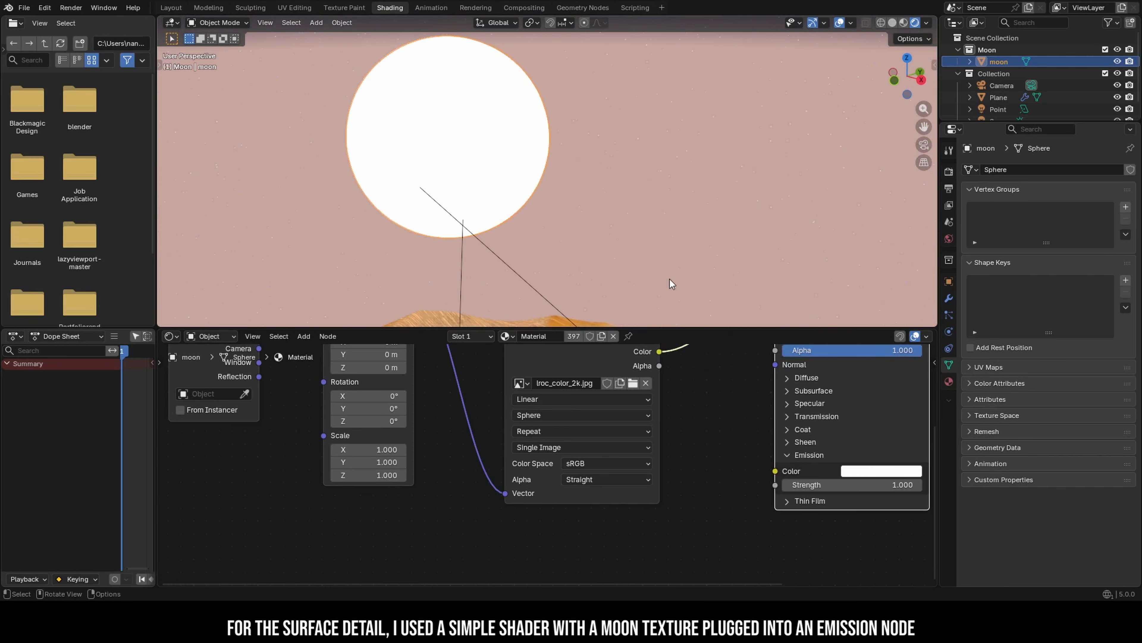
# Feed the lroc_color_2k.jpg texture's color into the moon's Principled BSDF emission color and raise the emission strength.
pyautogui.moveTo(877, 484)
pyautogui.mouseDown()
pyautogui.moveTo(846, 485)
pyautogui.moveTo(899, 485)
pyautogui.mouseUp()
pyautogui.moveTo(505, 209); pyautogui.dragTo(563, 189, button='middle')
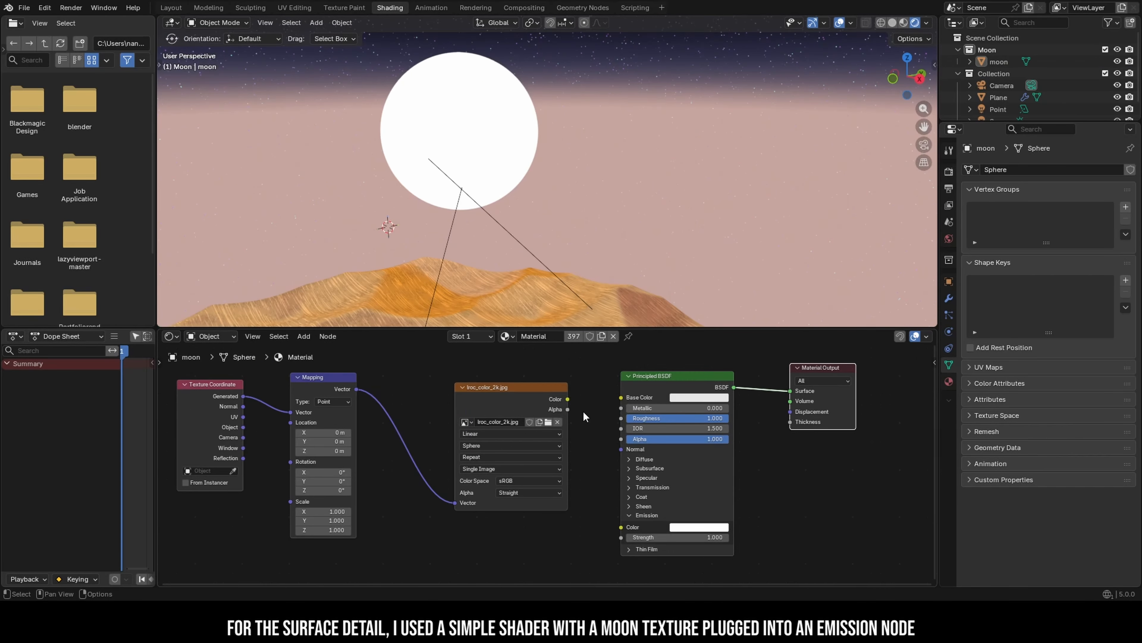
pyautogui.moveTo(568, 399); pyautogui.dragTo(622, 527)
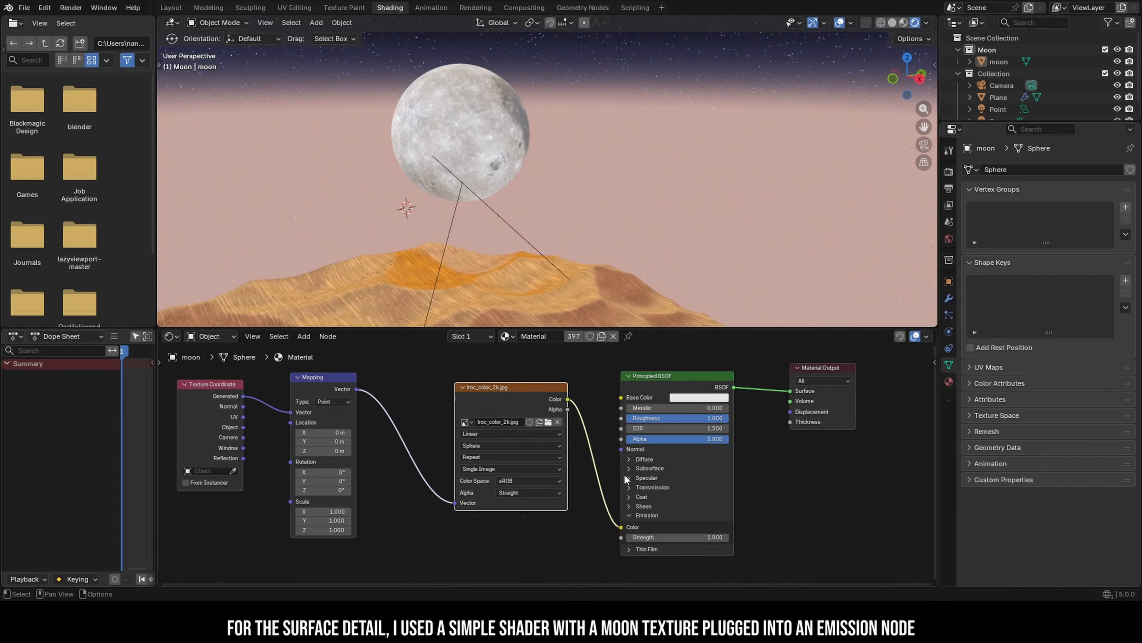
pyautogui.moveTo(677, 537); pyautogui.dragTo(701, 537)
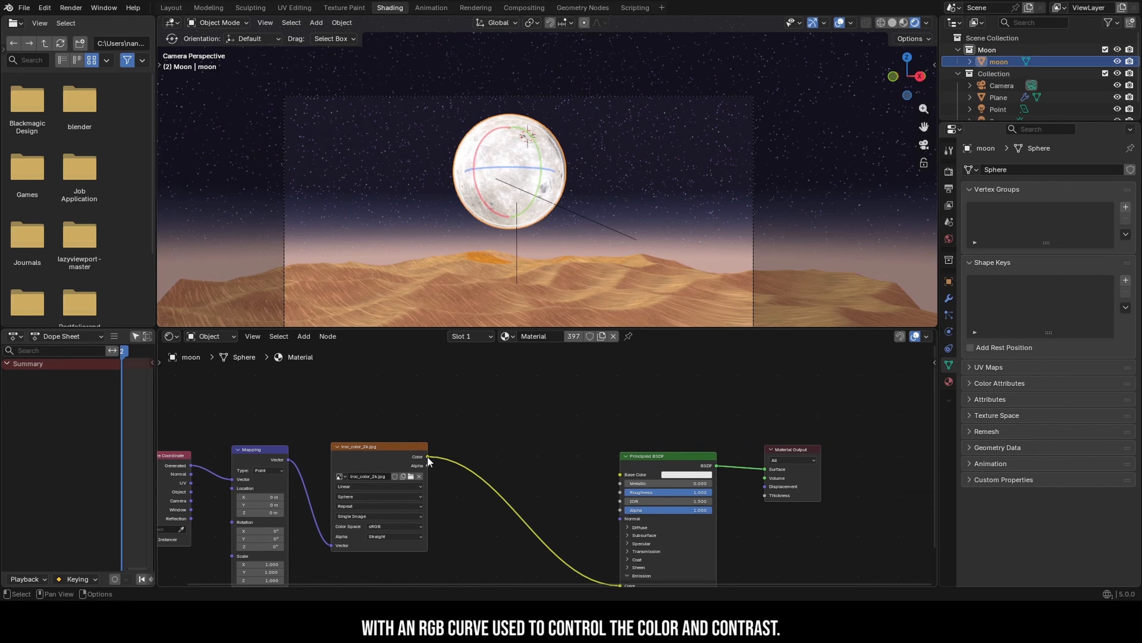
# Insert an RGB Curves node after the moon image texture, ahead of the Principled BSDF.
pyautogui.moveTo(428, 456); pyautogui.dragTo(452, 459)
pyautogui.write('rgb')
pyautogui.click(499, 501)
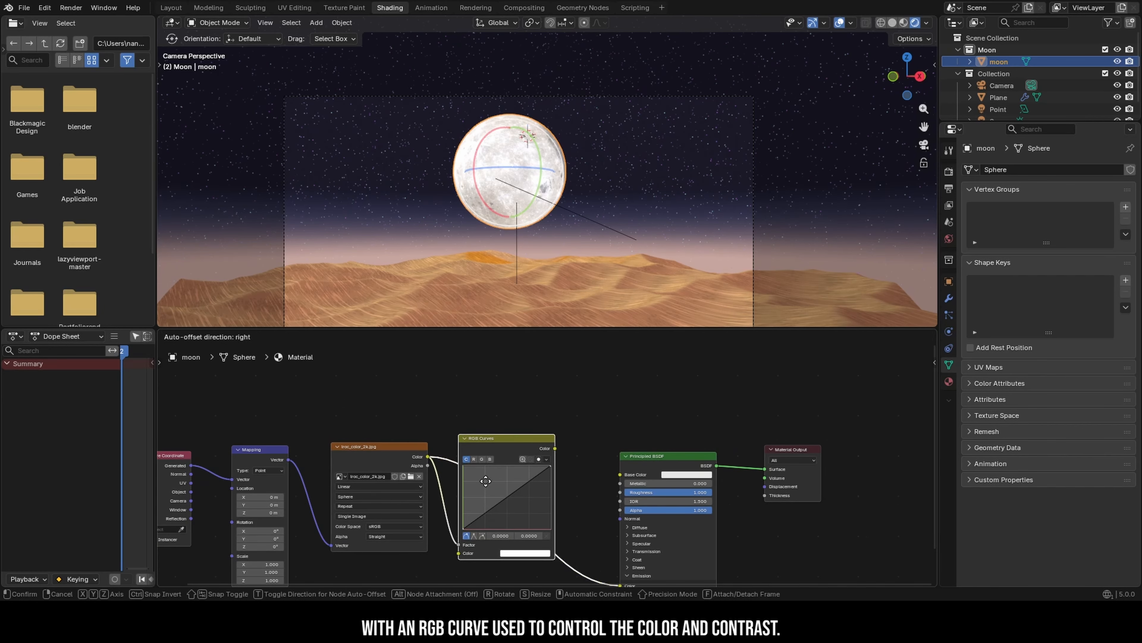
pyautogui.click(490, 472)
# Bend the curve in the RGB Curves node to adjust the moon texture's color and contrast.
pyautogui.scroll(6, 552, 471)
pyautogui.moveTo(552, 471); pyautogui.dragTo(632, 360, button='middle')
pyautogui.moveTo(632, 360); pyautogui.dragTo(631, 369)
pyautogui.moveTo(562, 398); pyautogui.dragTo(579, 431)
pyautogui.scroll(-1, 664, 444)
pyautogui.moveTo(663, 443); pyautogui.dragTo(663, 493, button='middle')
pyautogui.scroll(1, 663, 493)
pyautogui.moveTo(580, 484); pyautogui.dragTo(554, 480)
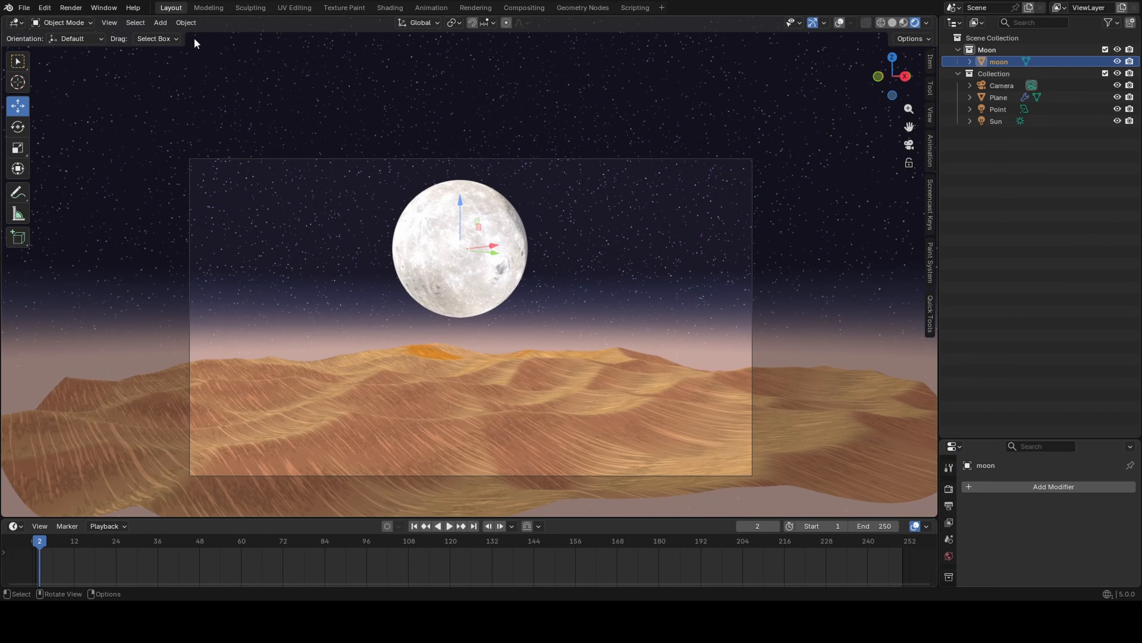
# Run Cell Fracture on the moon with Own Particles as point source and a source limit of 100.
pyautogui.click(186, 23)
pyautogui.moveTo(207, 395)
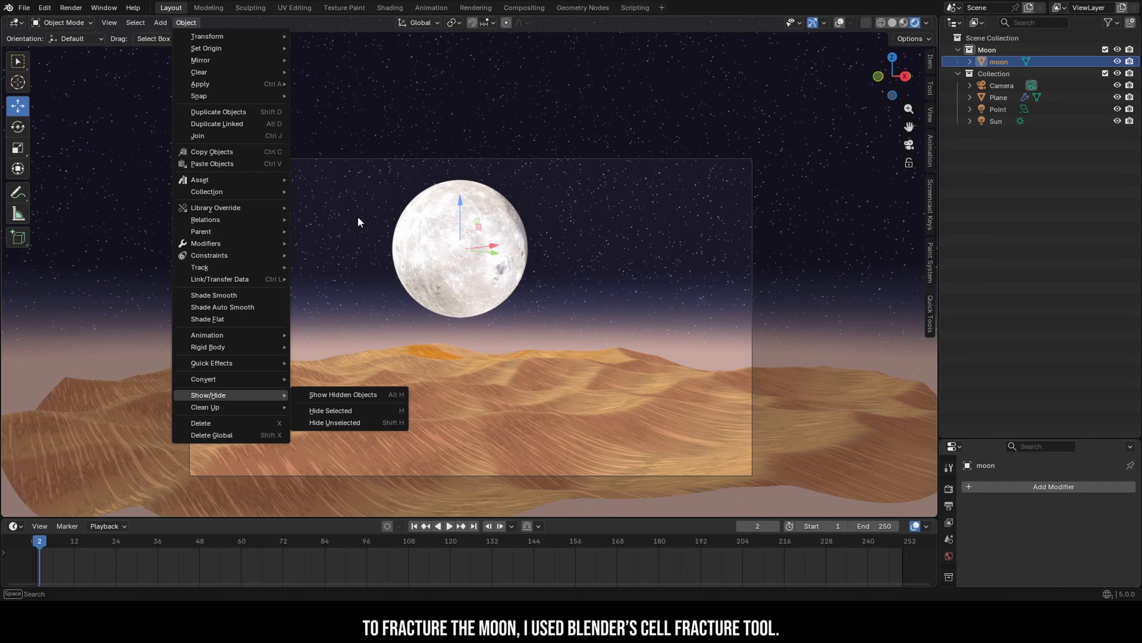
pyautogui.moveTo(211, 362)
pyautogui.click(320, 414)
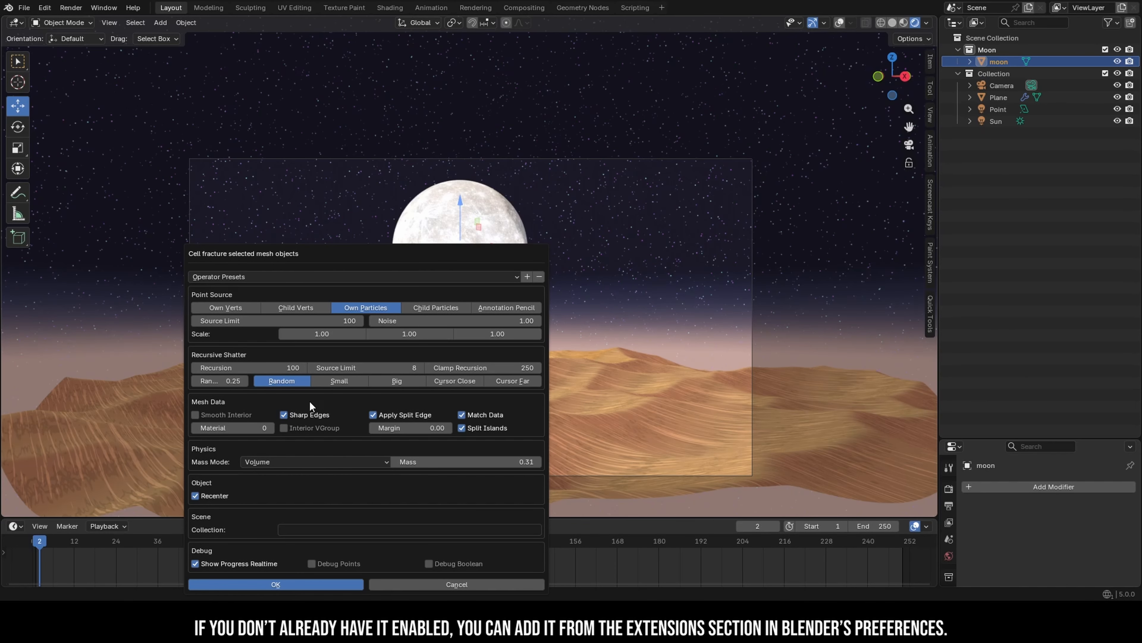
pyautogui.click(319, 582)
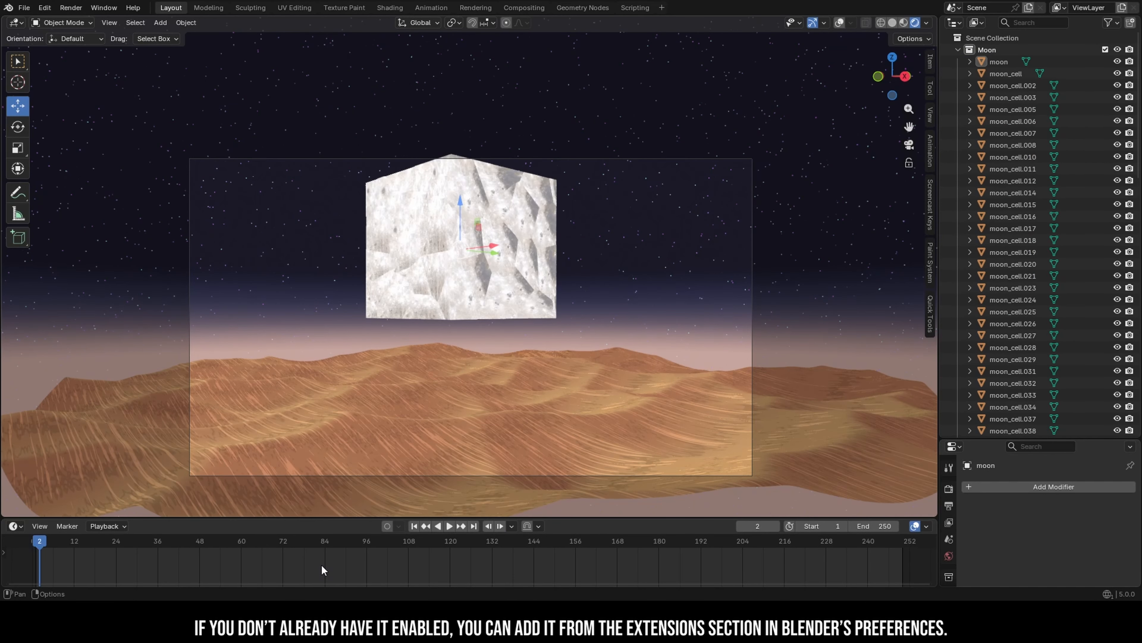
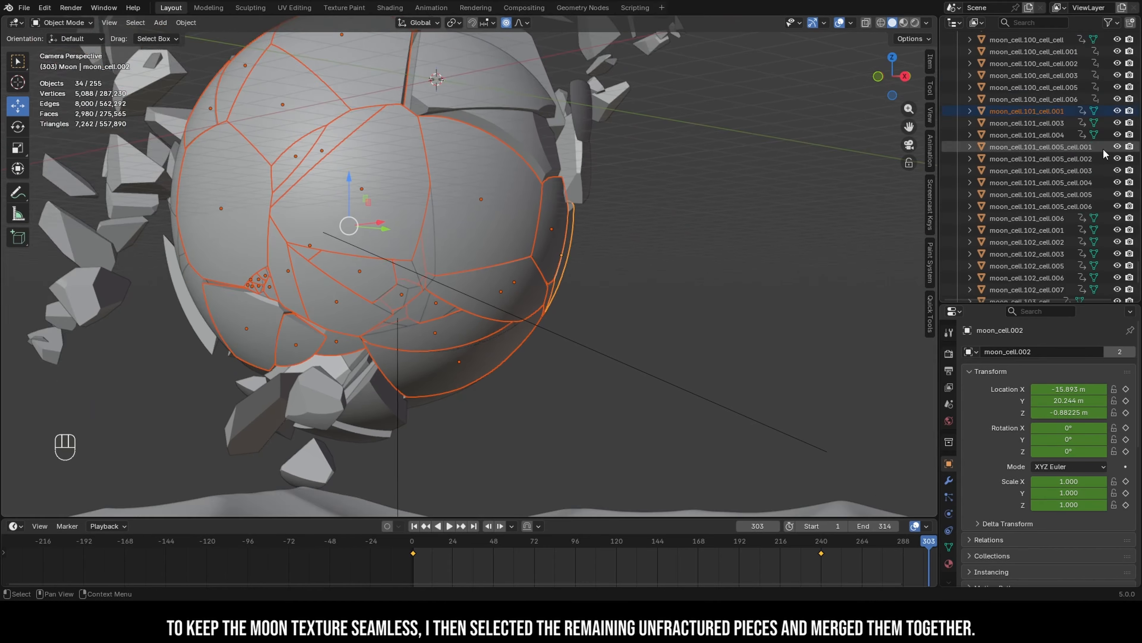
# Join the remaining unfractured moon pieces into a single mesh so its texture stays seamless.
pyautogui.scroll(2, 180, 202)
pyautogui.keyDown('shift'); pyautogui.click(114, 200); pyautogui.keyUp('shift')
pyautogui.scroll(-1, 425, 230)
pyautogui.keyDown('shift'); pyautogui.moveTo(424, 229); pyautogui.dragTo(463, 328, button='middle'); pyautogui.keyUp('shift')
pyautogui.hotkey('ctrl', 'j')
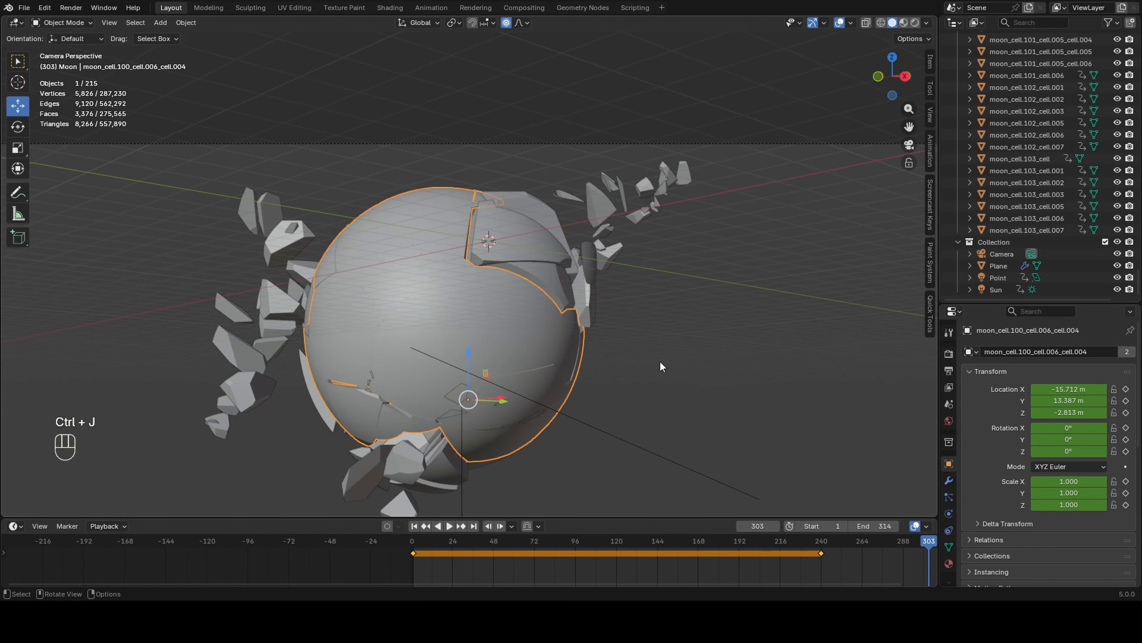
pyautogui.hotkey('ctrl', 'j')
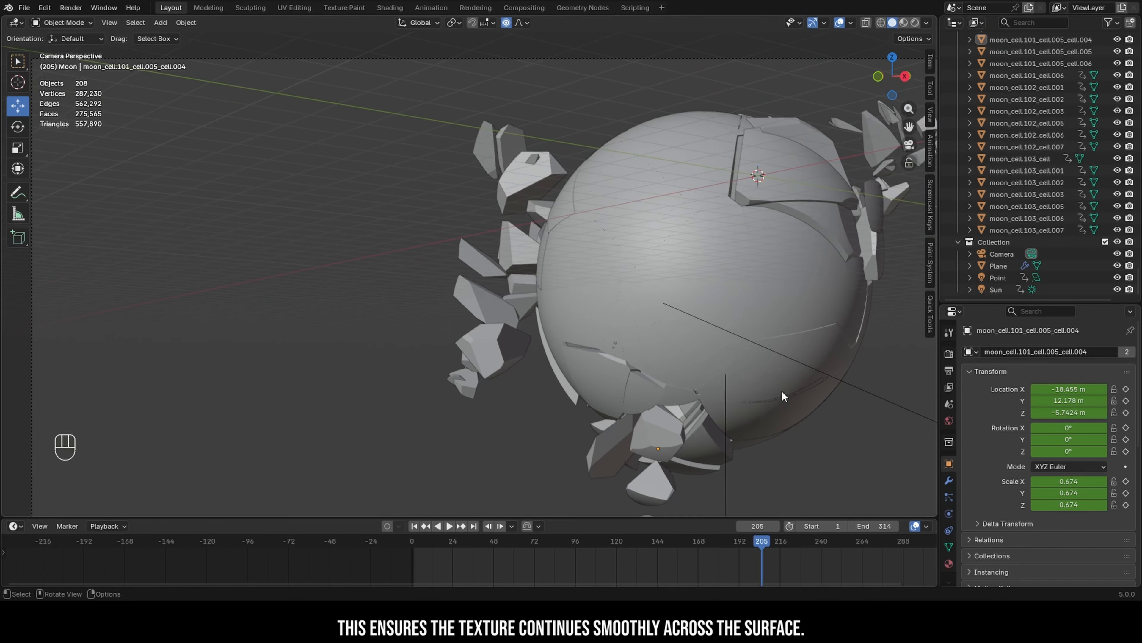
# Return to the start of the timeline and play the moon fracture animation in rendered shading.
pyautogui.moveTo(481, 532); pyautogui.dragTo(413, 561)
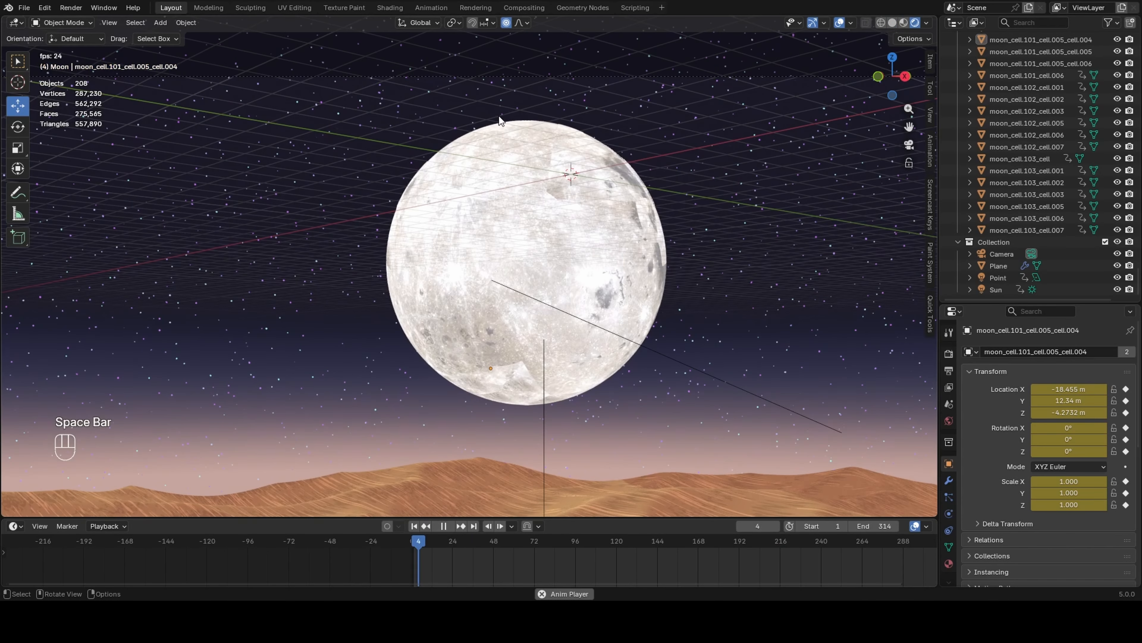
pyautogui.press('space')
pyautogui.moveTo(423, 550); pyautogui.dragTo(410, 509)
pyautogui.press('space')
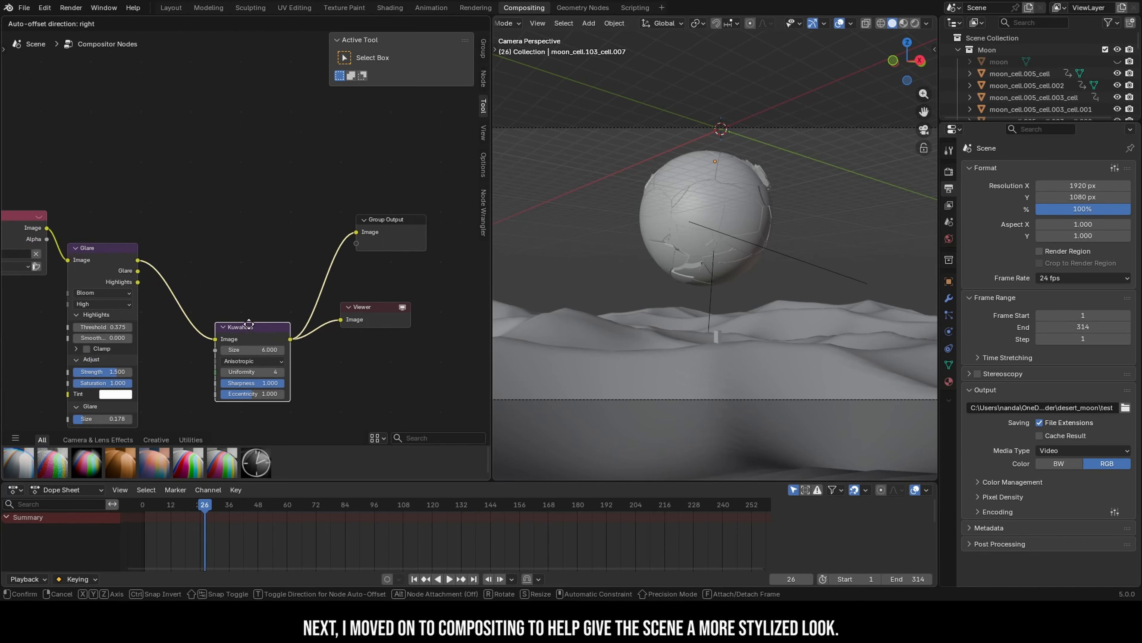
# Place the Kuwahara node between Glare and the output nodes in the compositor and show the viewport in rendered shading.
pyautogui.moveTo(249, 318); pyautogui.dragTo(233, 272)
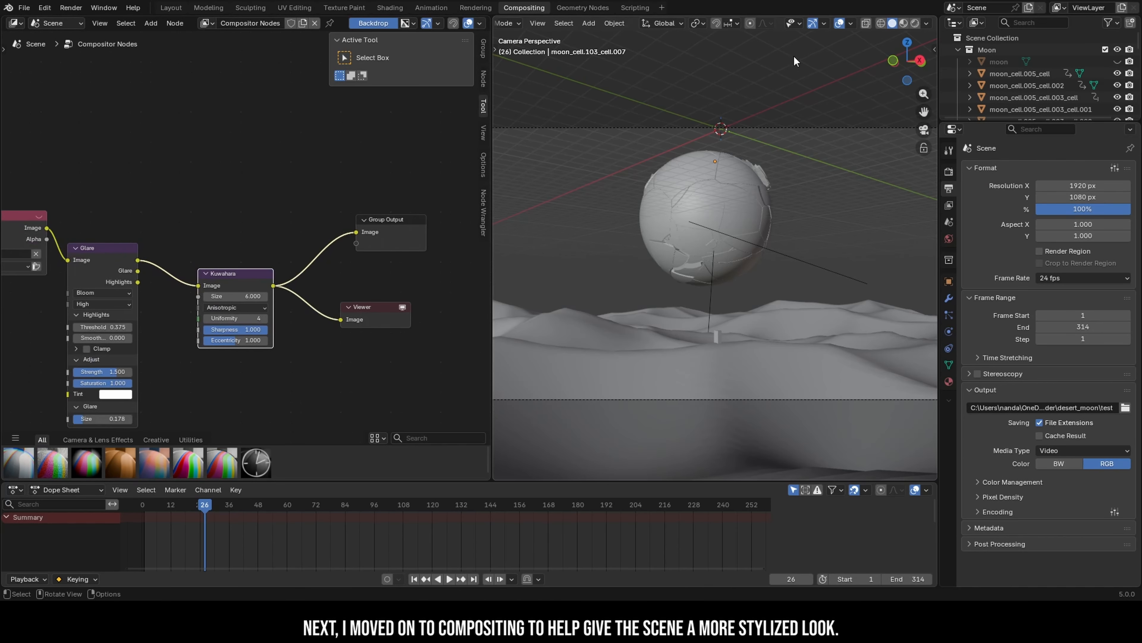
pyautogui.click(913, 24)
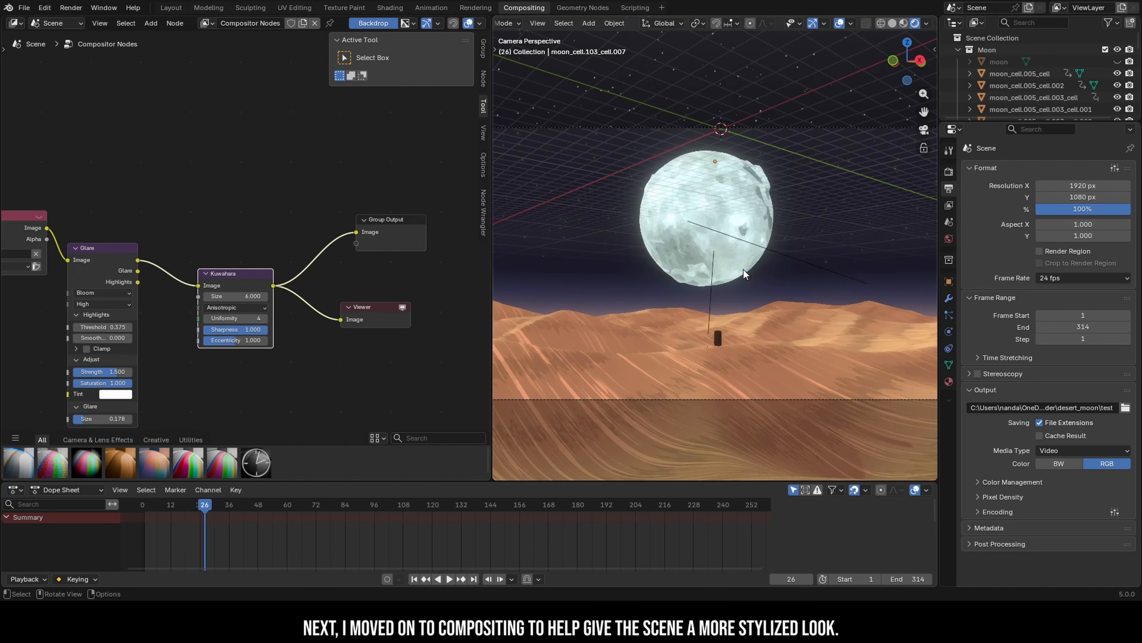
pyautogui.scroll(4, 742, 272)
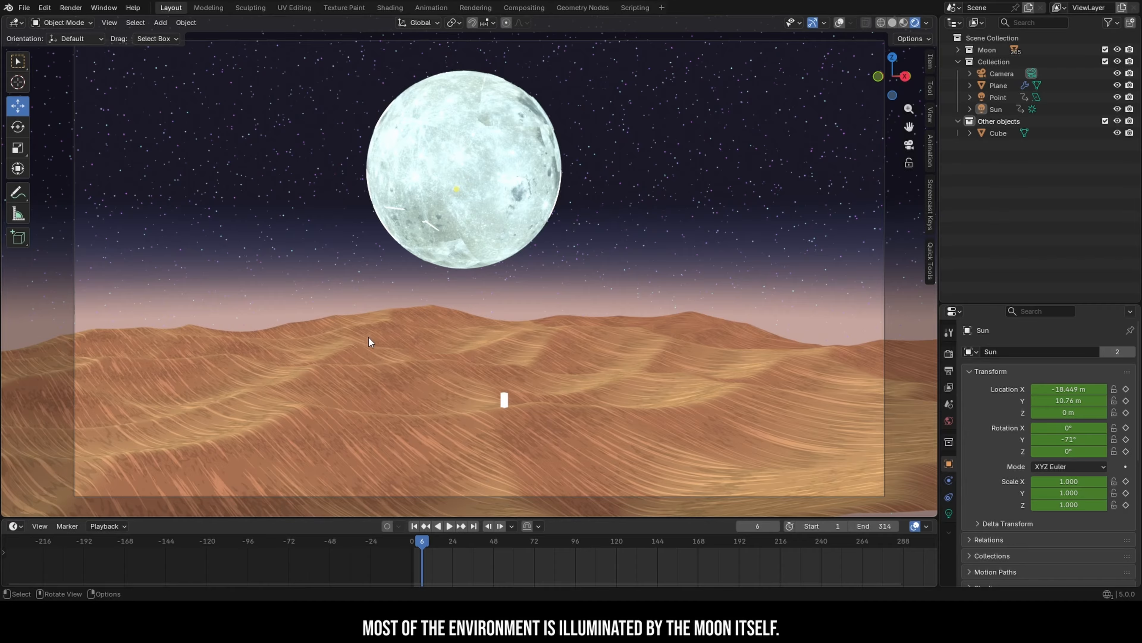
# Create a compositor node tree for the scene and add a Glare node set to Bloom.
pyautogui.moveTo(494, 554); pyautogui.dragTo(788, 534)
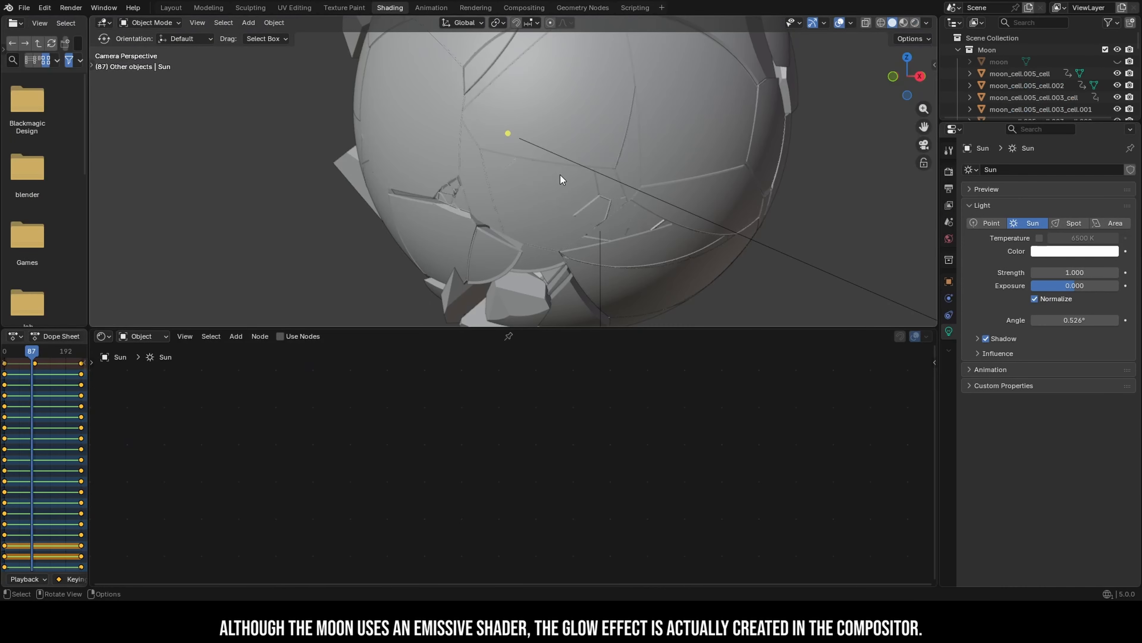
pyautogui.click(524, 8)
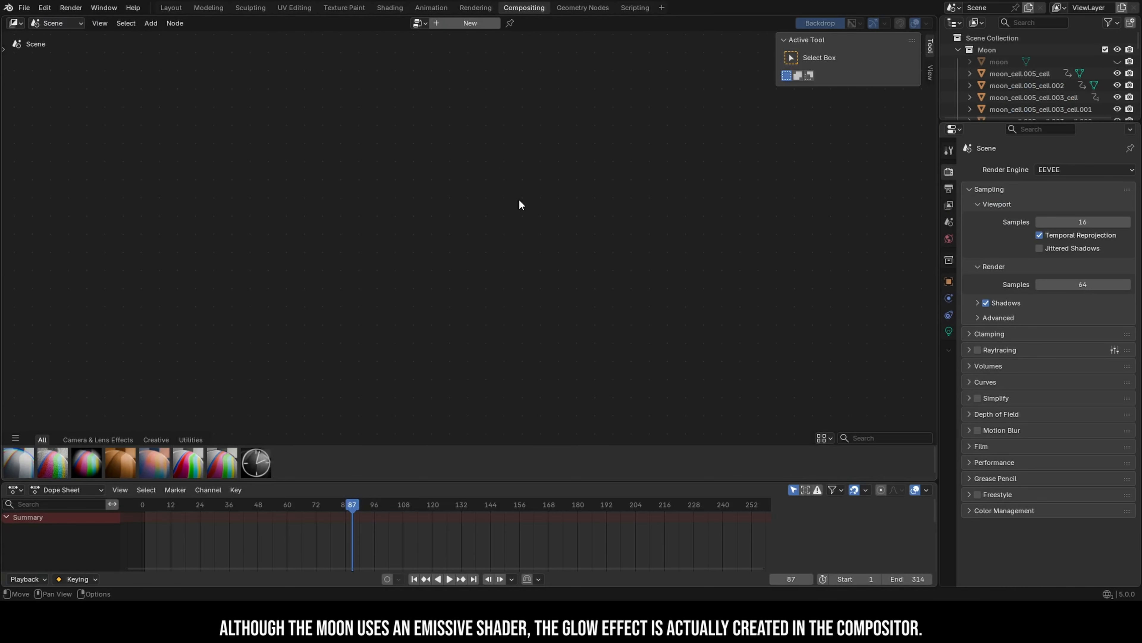
pyautogui.click(470, 23)
pyautogui.hotkey('shift', 'a')
pyautogui.write('gla')
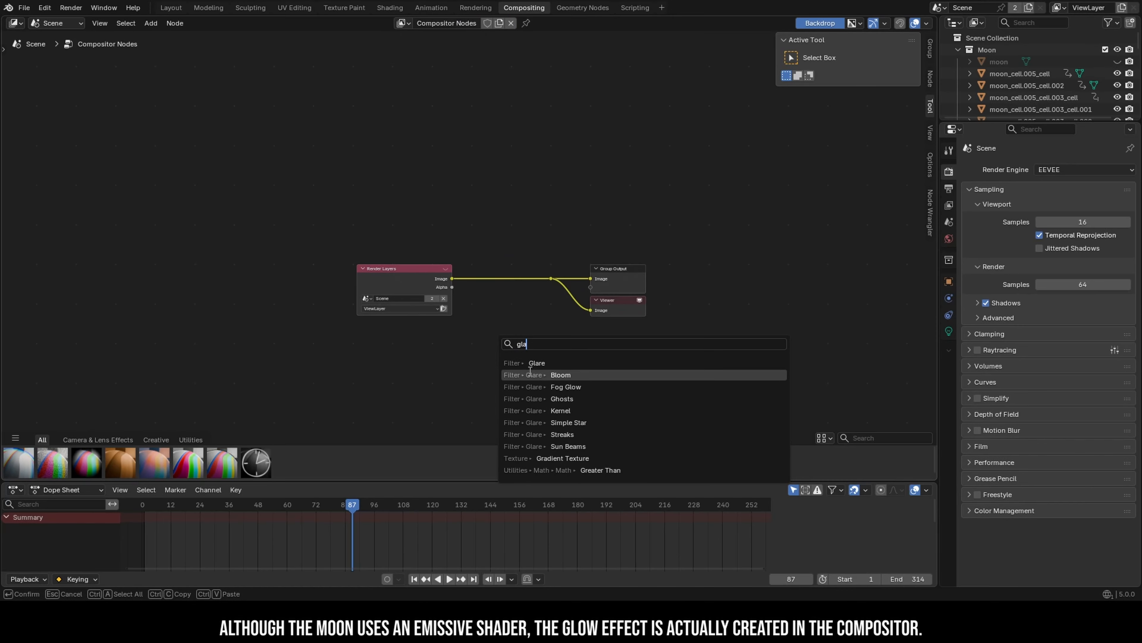
pyautogui.click(530, 374)
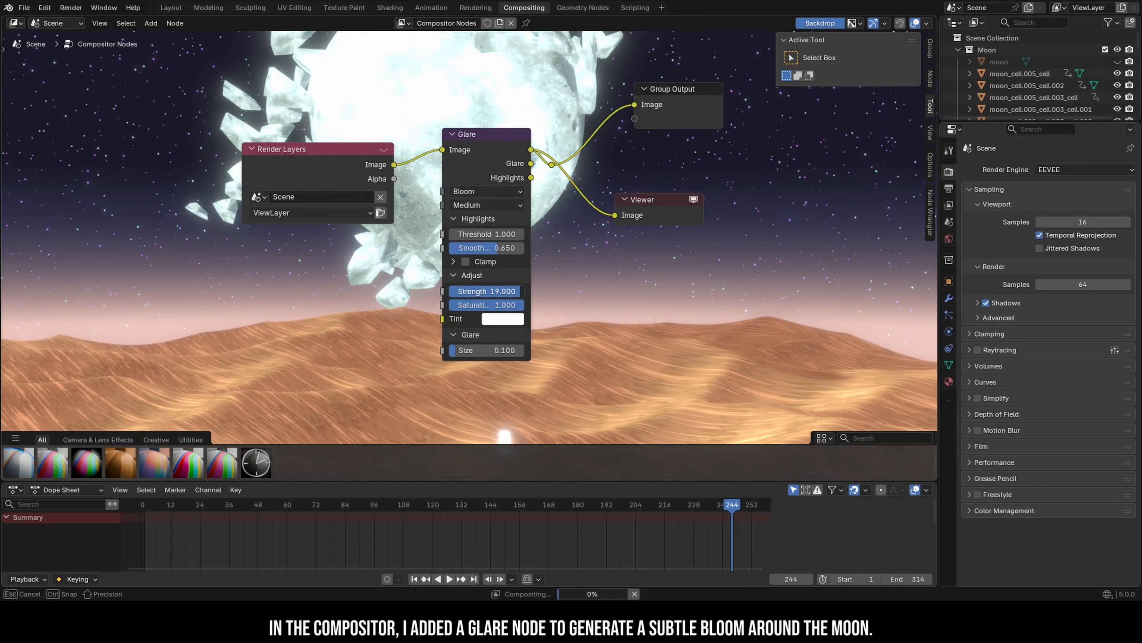
# Tune the Glare node to a size of 0.22, threshold 0.4 and smoothness about 0.26, and save the file.
pyautogui.moveTo(492, 291); pyautogui.dragTo(476, 291)
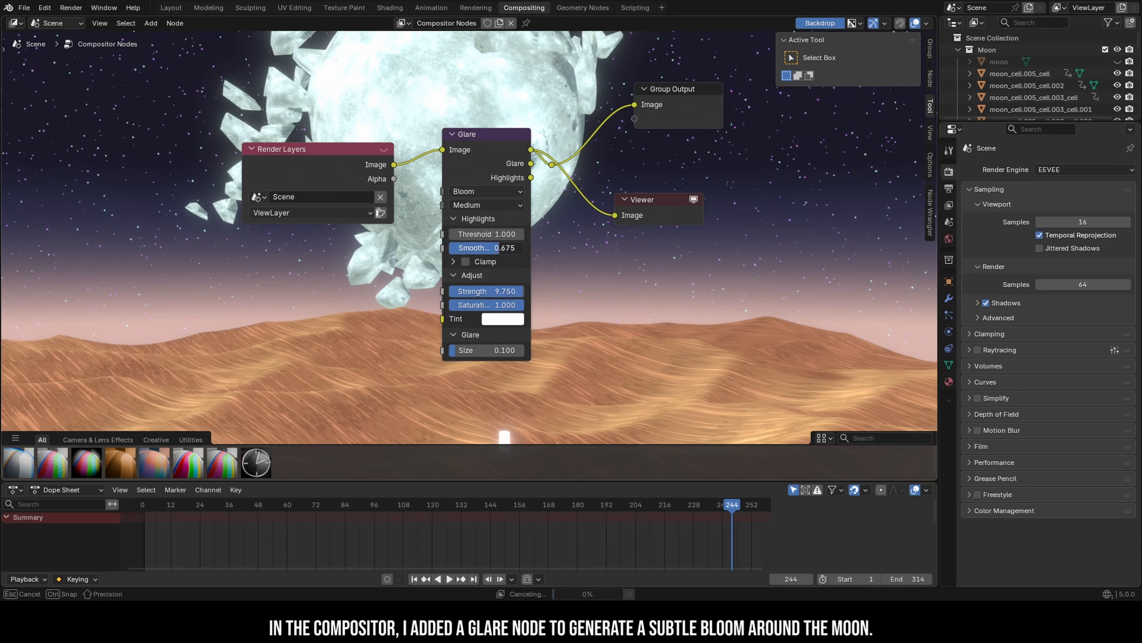
pyautogui.moveTo(498, 248); pyautogui.dragTo(461, 255)
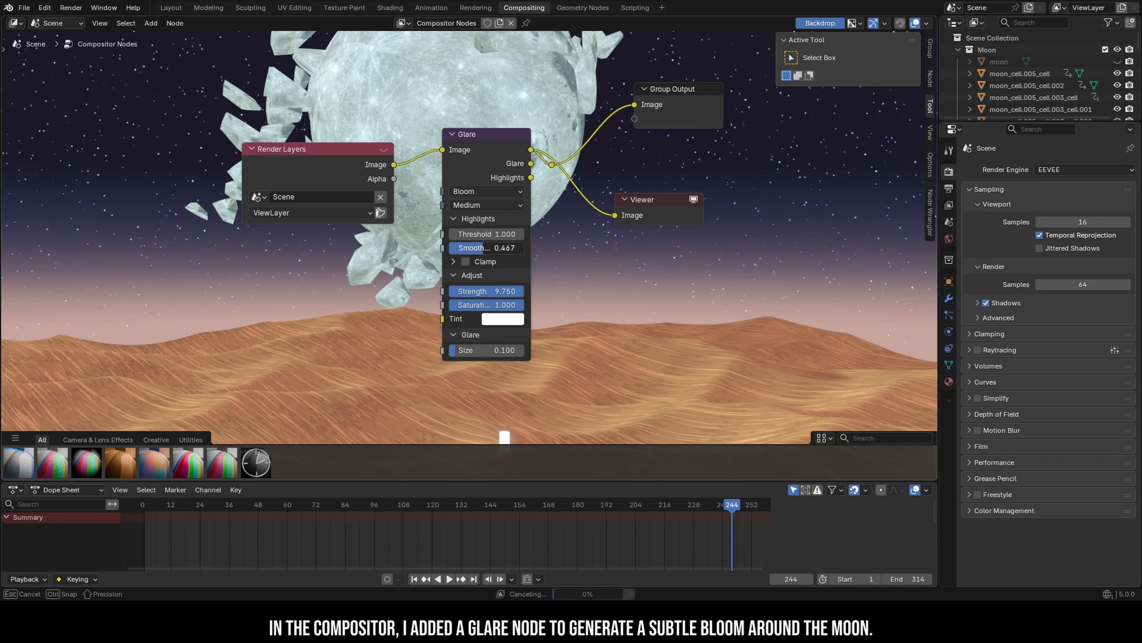
pyautogui.doubleClick(488, 423)
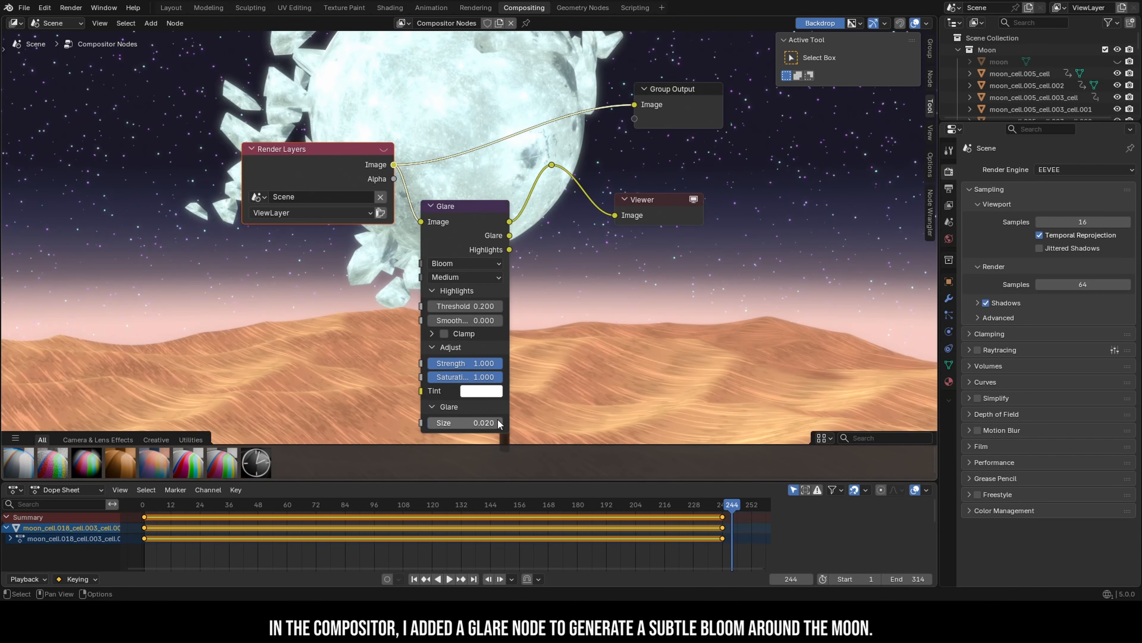
pyautogui.write('0.02')
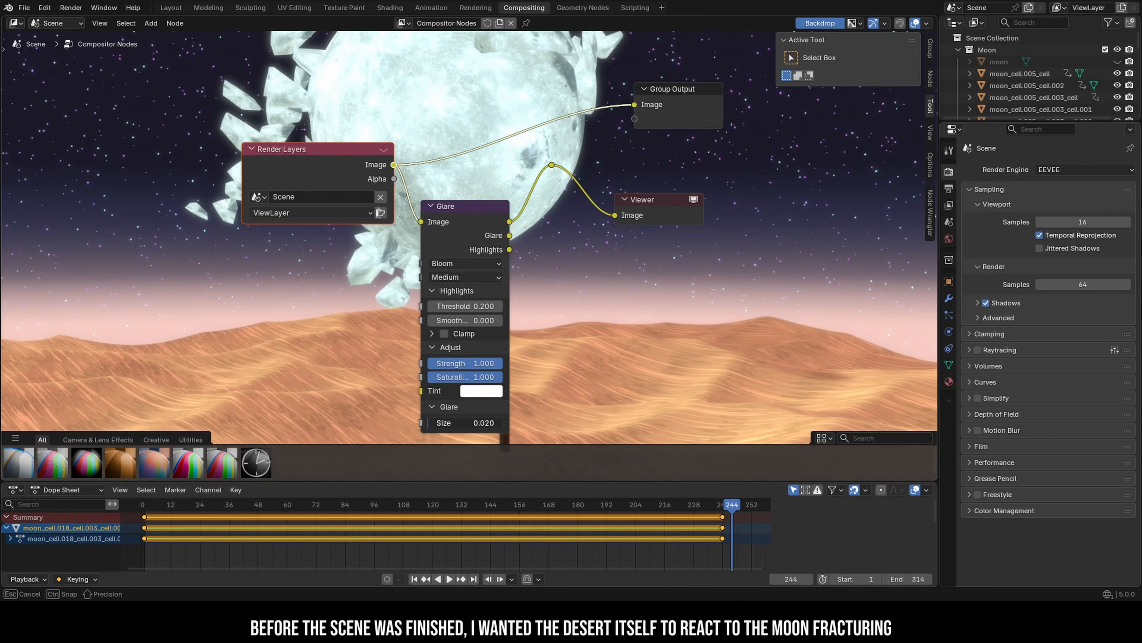
pyautogui.moveTo(482, 423); pyautogui.dragTo(497, 423)
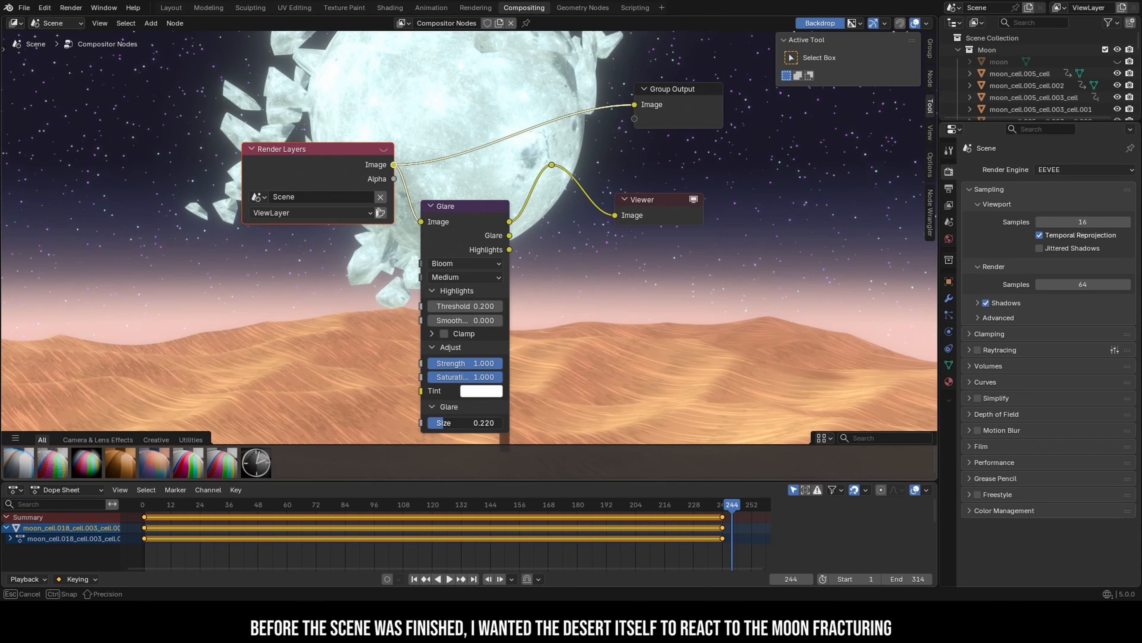
pyautogui.click(500, 308)
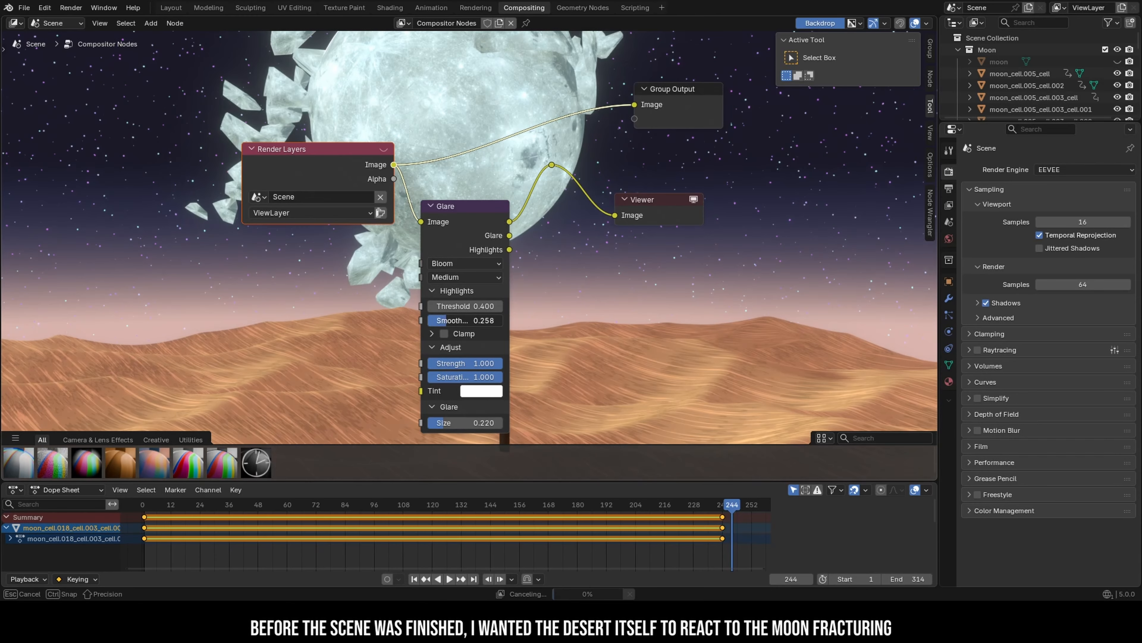
pyautogui.click(25, 8)
pyautogui.click(40, 85)
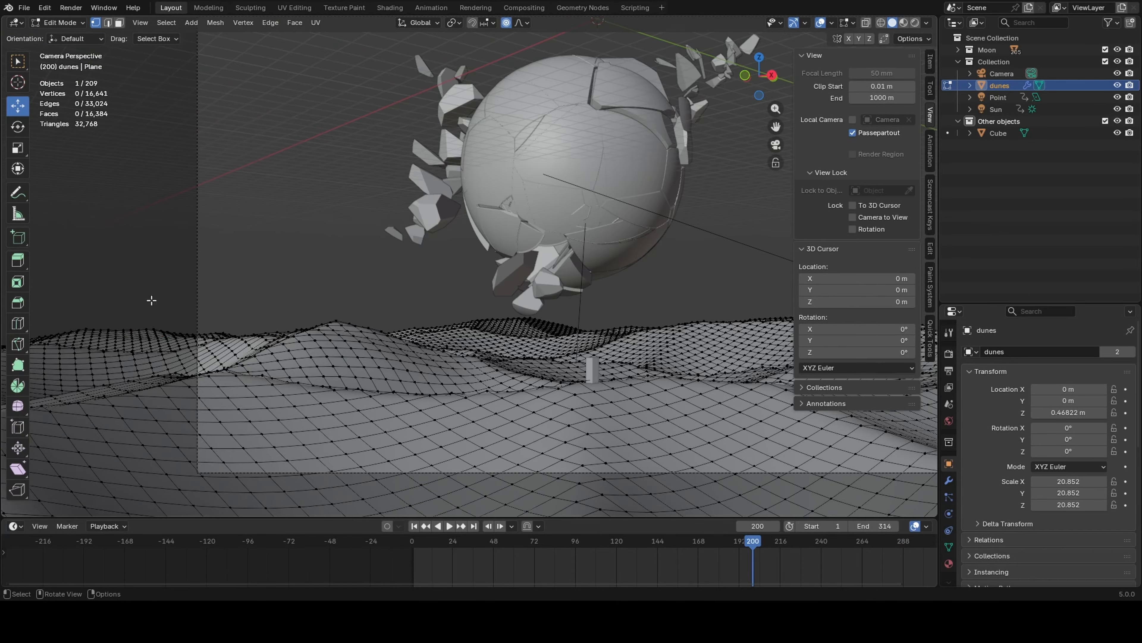
# Duplicate the dunes mesh in place at frame 1 and remove the modifier from the copy.
pyautogui.click(417, 544)
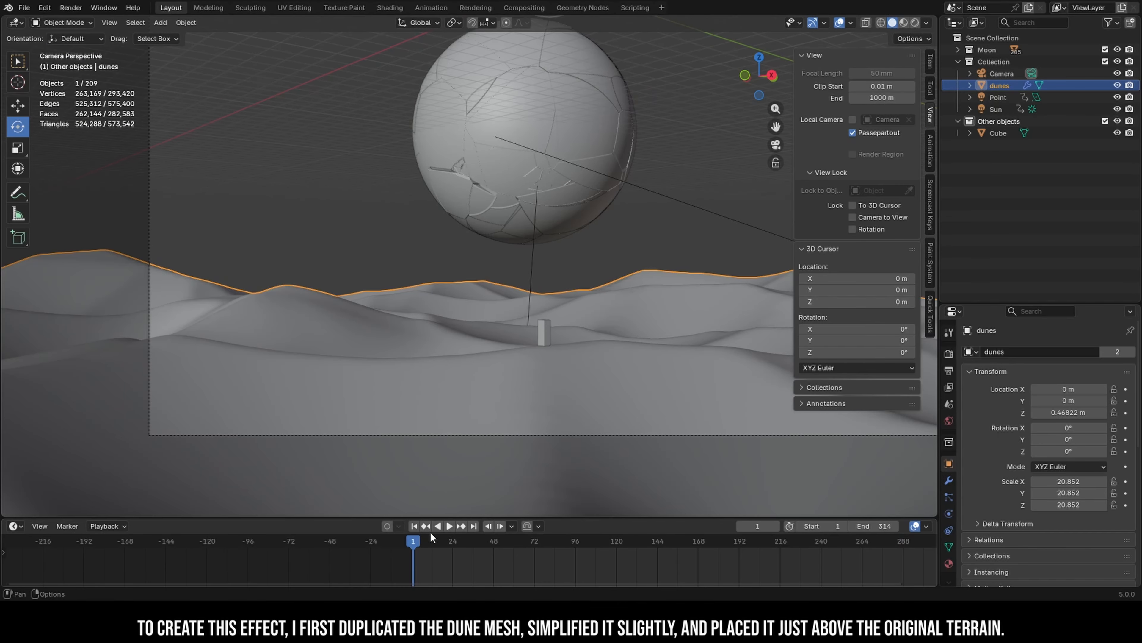
pyautogui.hotkey('shift', 'd')
pyautogui.rightClick(576, 367)
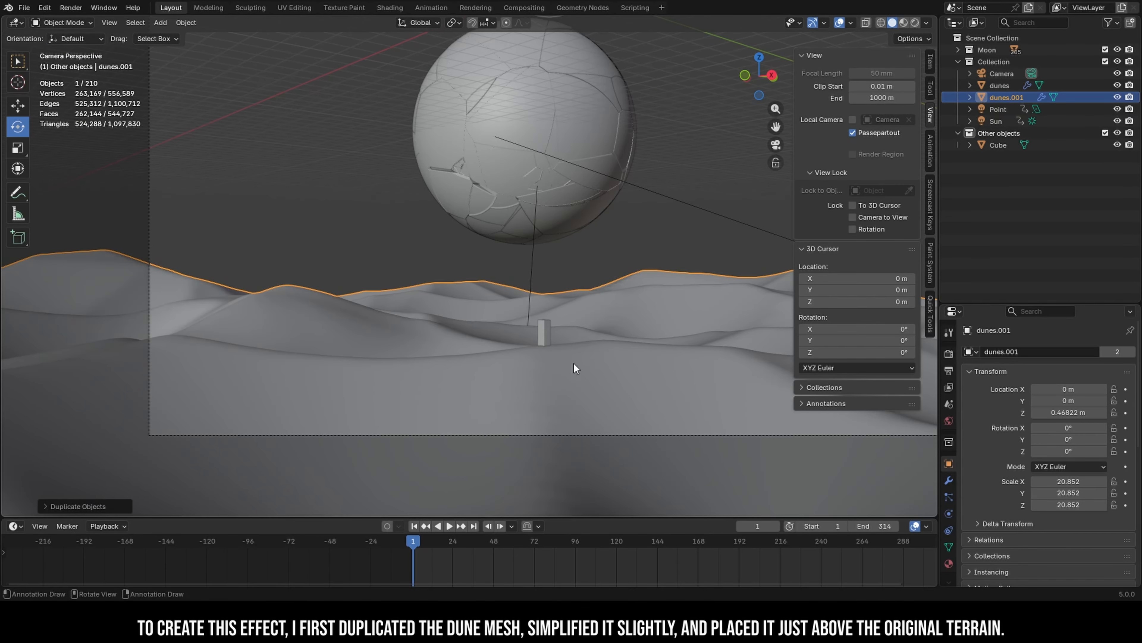
pyautogui.click(953, 481)
pyautogui.click(1115, 373)
pyautogui.click(997, 109)
pyautogui.click(999, 98)
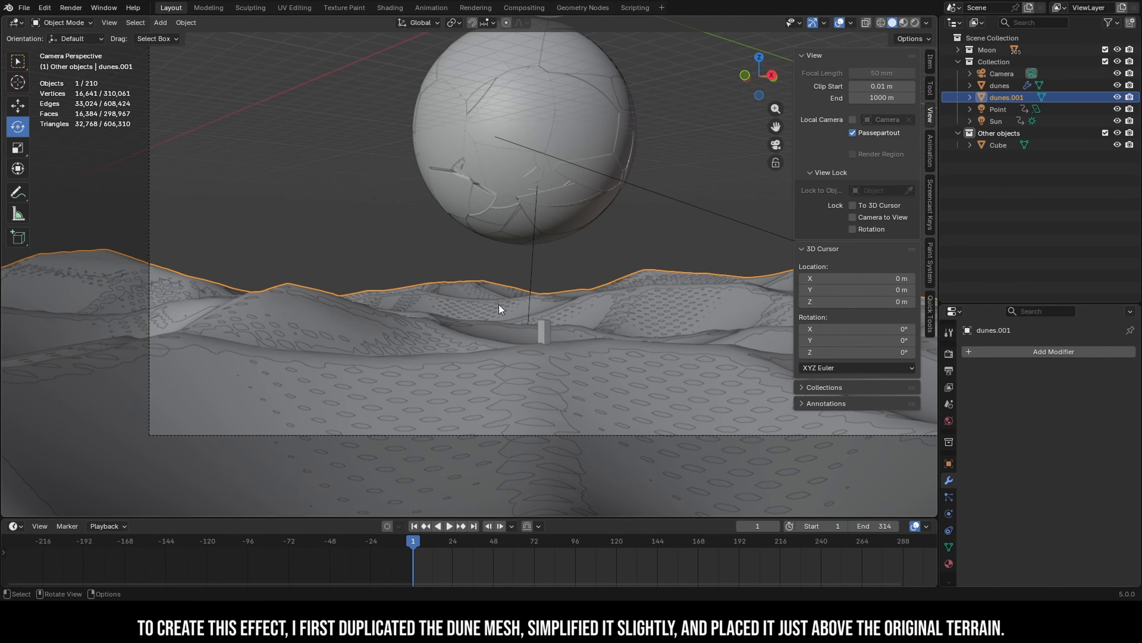
# Raise the duplicated dunes mesh slightly along Z so it sits just above the original terrain.
pyautogui.scroll(-3, 499, 305)
pyautogui.moveTo(532, 257); pyautogui.dragTo(550, 287, button='middle')
pyautogui.hotkey('shift', 'space')
pyautogui.press('g')
pyautogui.moveTo(568, 206); pyautogui.dragTo(568, 197)
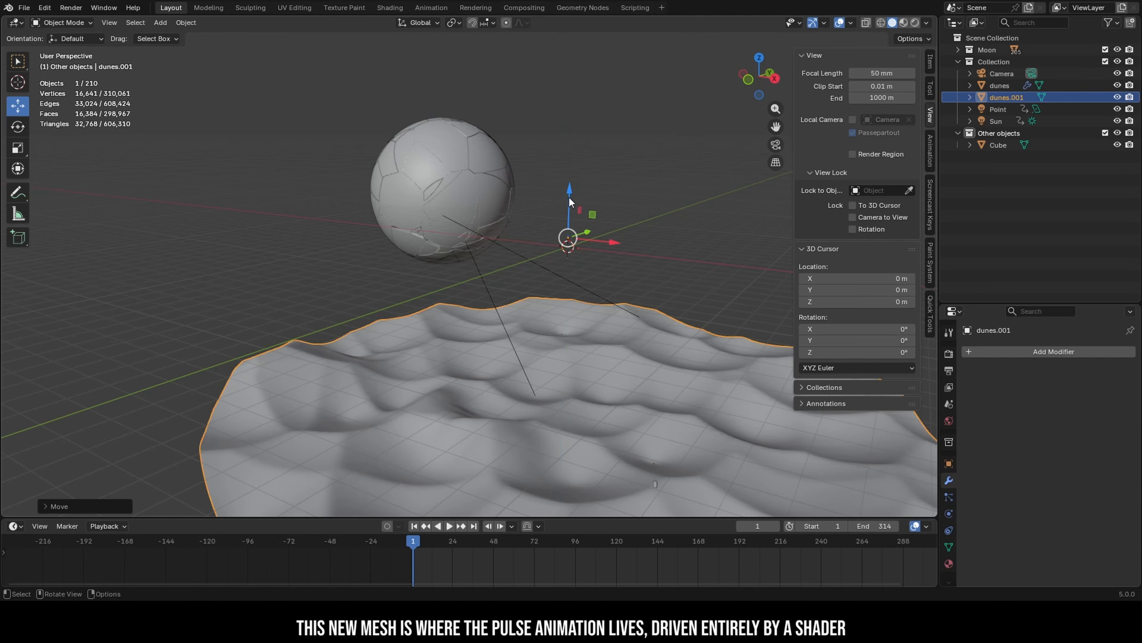
pyautogui.click(644, 234)
pyautogui.moveTo(655, 335); pyautogui.dragTo(660, 296, button='middle')
pyautogui.scroll(2, 416, 396)
pyautogui.moveTo(416, 395); pyautogui.dragTo(489, 321, button='middle')
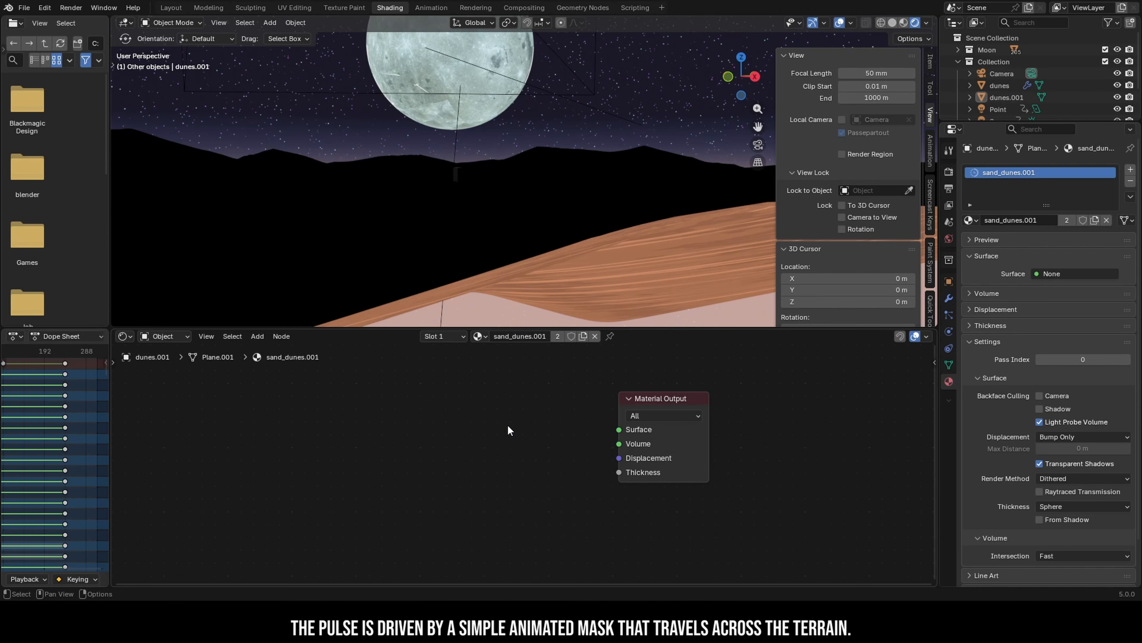
pyautogui.hotkey('shift', 'a')
pyautogui.write('tra')
pyautogui.click(537, 450)
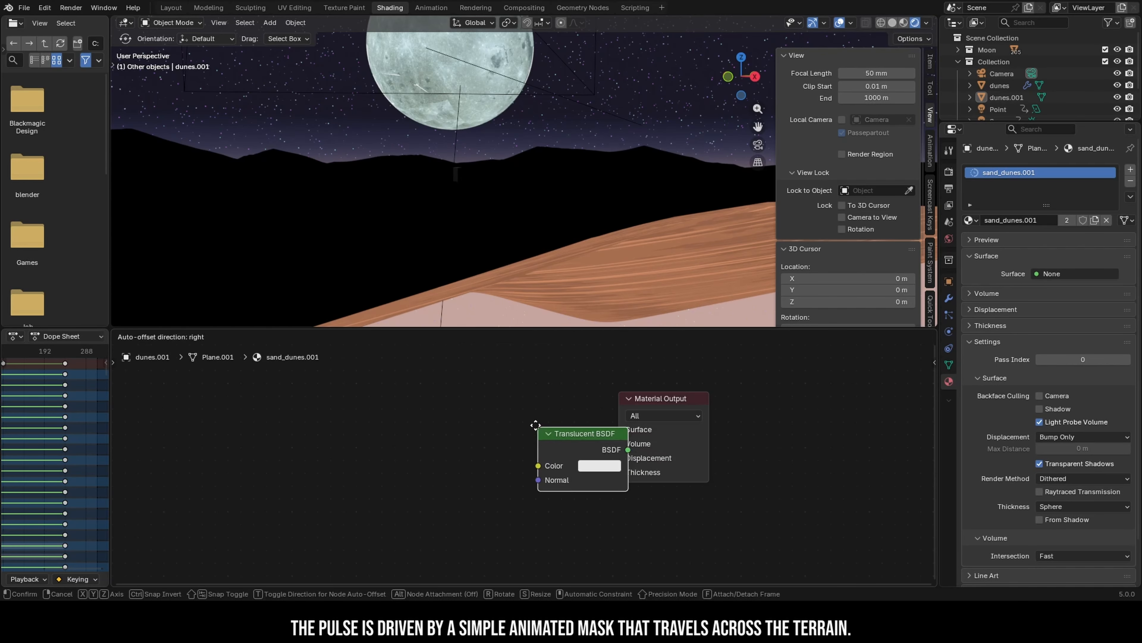
pyautogui.click(464, 417)
pyautogui.moveTo(556, 440); pyautogui.dragTo(619, 430)
pyautogui.moveTo(475, 281)
pyautogui.mouseDown(button='middle')
pyautogui.moveTo(518, 288)
pyautogui.moveTo(489, 277)
pyautogui.mouseUp(button='middle')
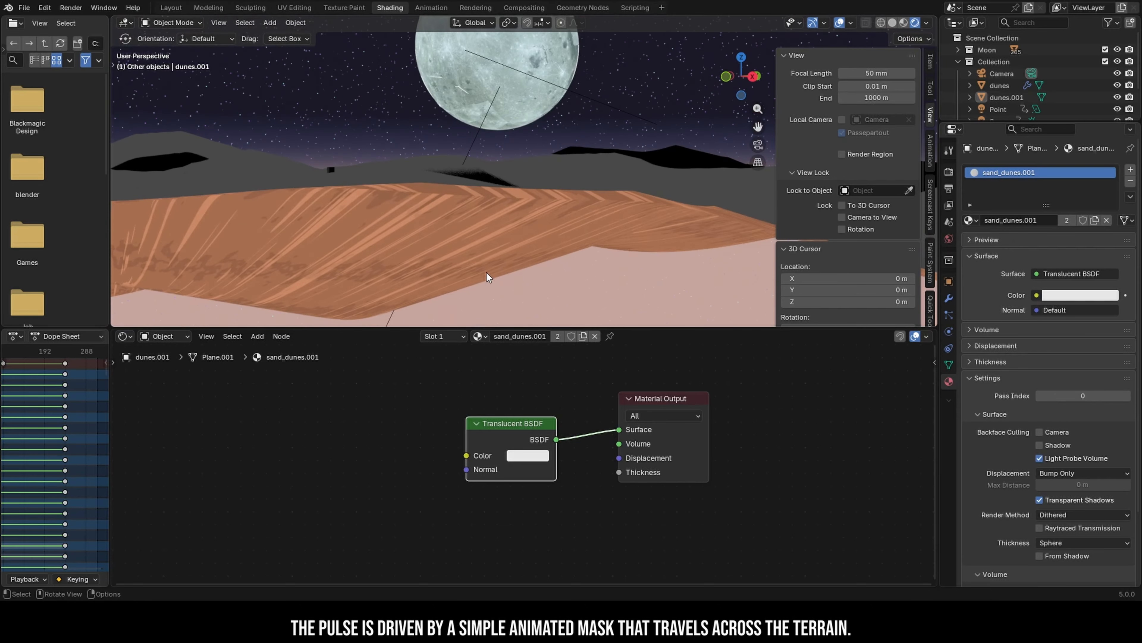
pyautogui.press('Delete')
# Add a Transparent BSDF to the duplicated dunes' material and connect it to the Material Output's Surface.
pyautogui.hotkey('shift', 'a')
pyautogui.write('tran')
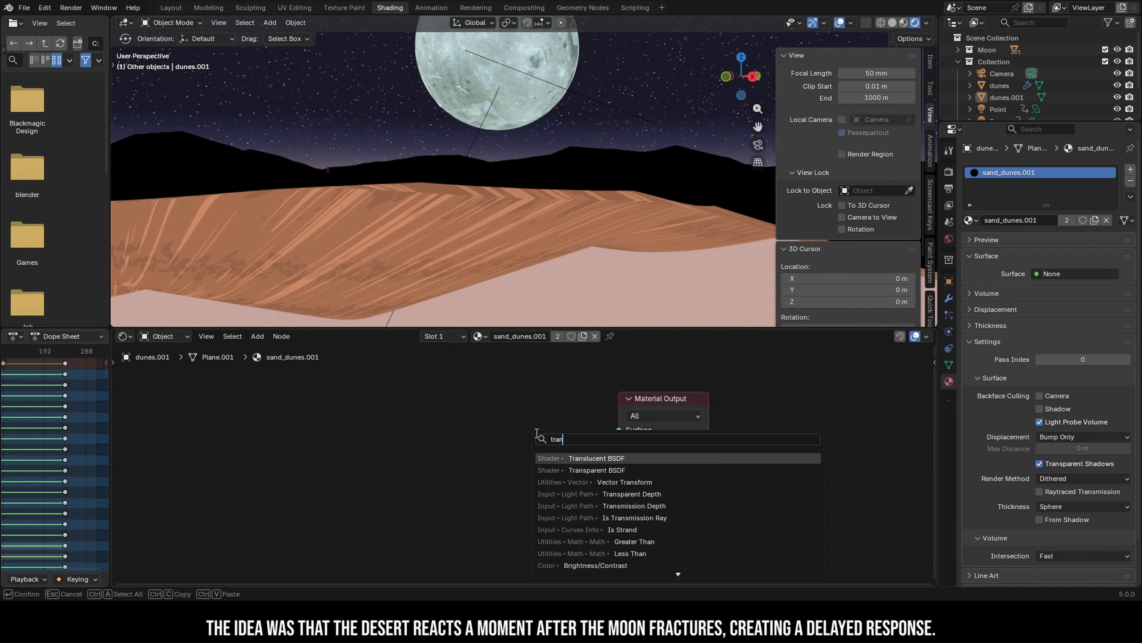
pyautogui.write('s')
pyautogui.click(597, 472)
pyautogui.click(487, 407)
pyautogui.moveTo(576, 428); pyautogui.dragTo(619, 430)
pyautogui.moveTo(488, 310); pyautogui.dragTo(507, 339, button='middle')
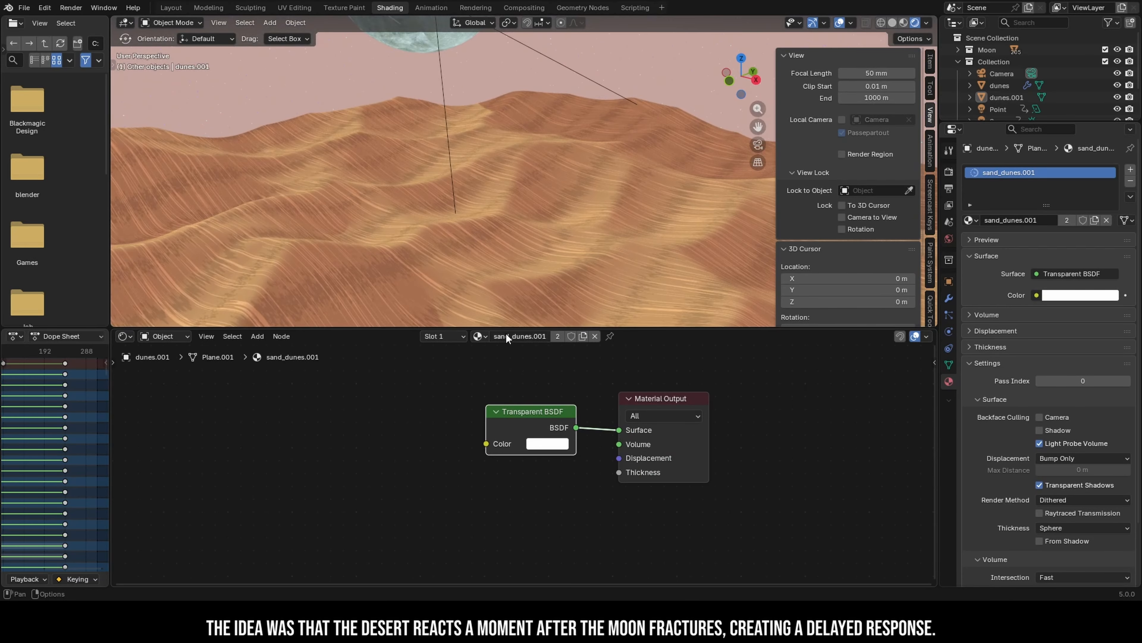
# Add a vector Length node fed by the Generated texture coordinates and route its value into a Map Range node.
pyautogui.moveTo(530, 412); pyautogui.dragTo(499, 485)
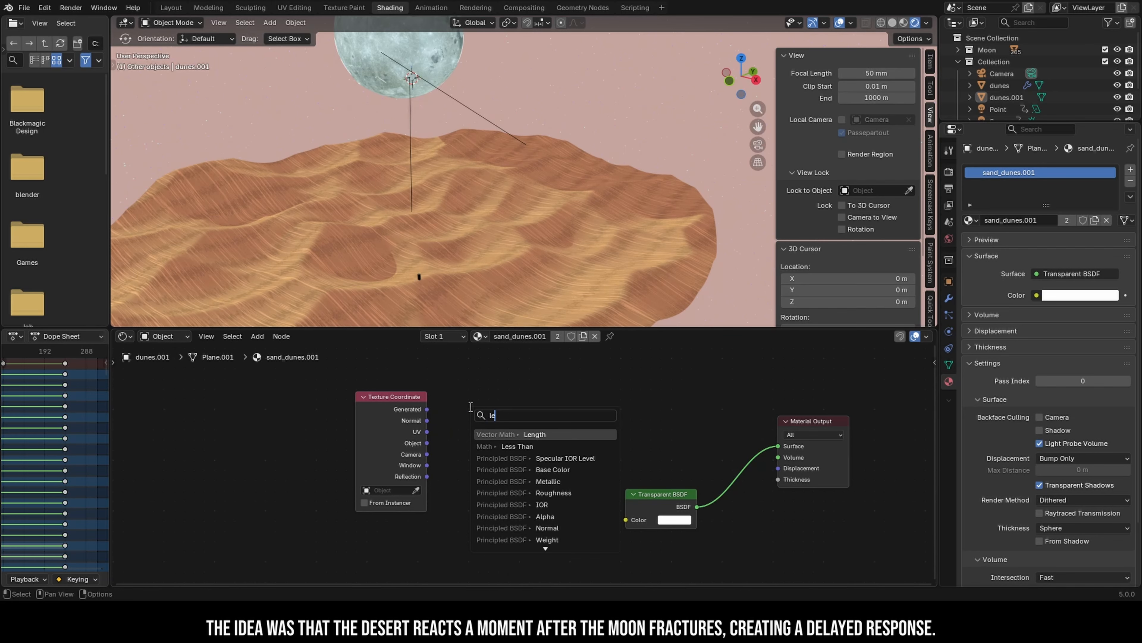
pyautogui.click(502, 434)
pyautogui.click(512, 398)
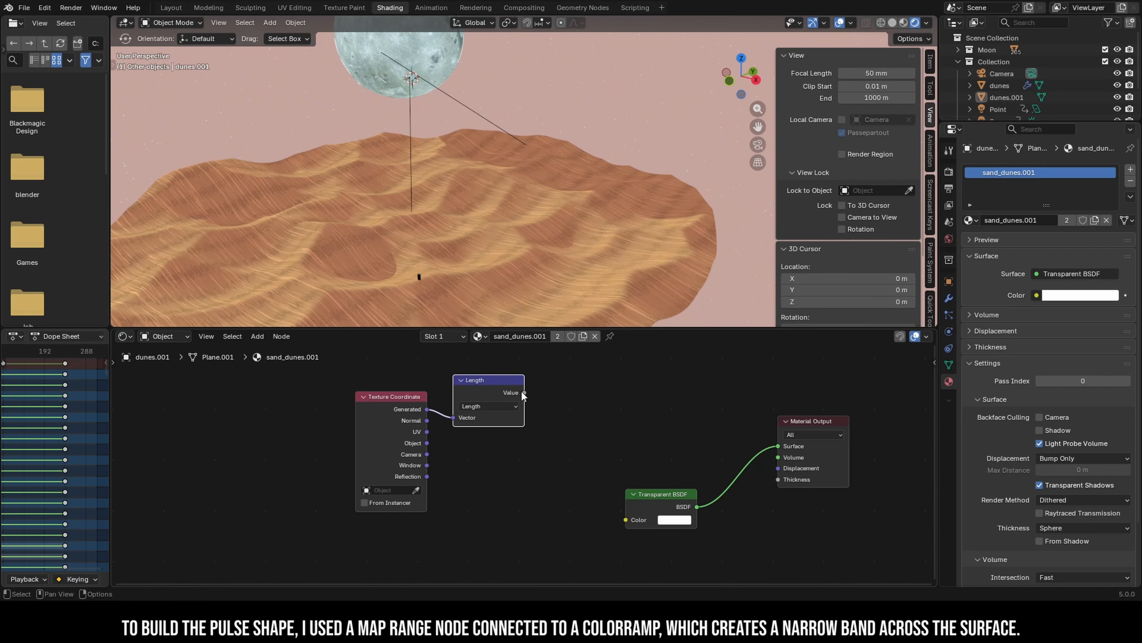
pyautogui.moveTo(524, 392); pyautogui.dragTo(547, 407)
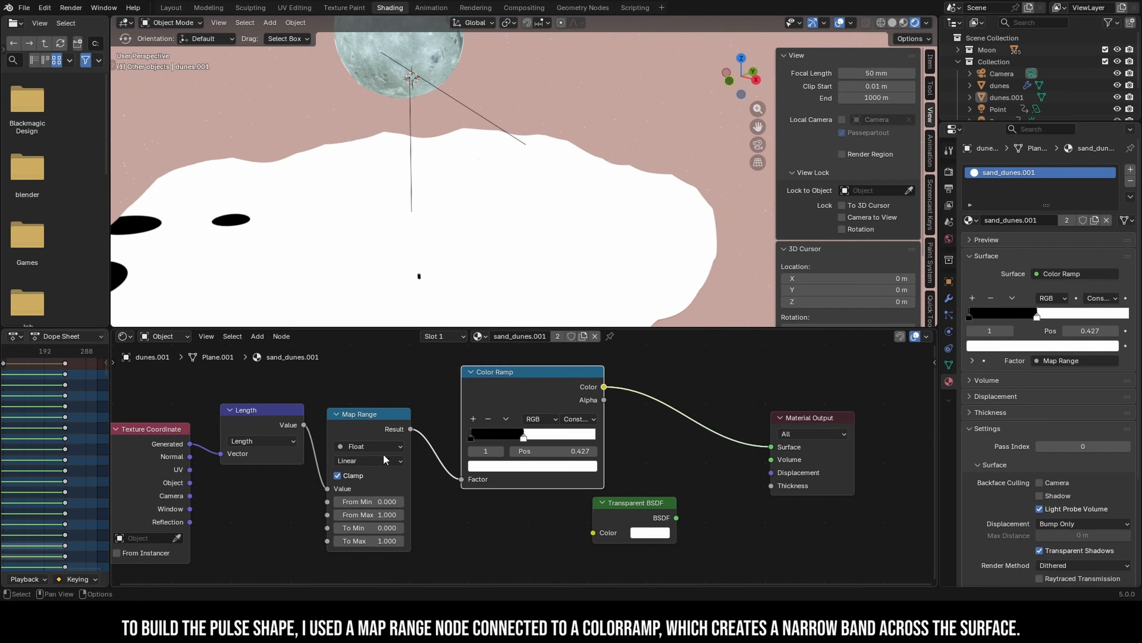
# Try From Max 0.9 and To Max 0.1 in the Map Range node and undo the changes.
pyautogui.click(384, 459)
pyautogui.click(391, 478)
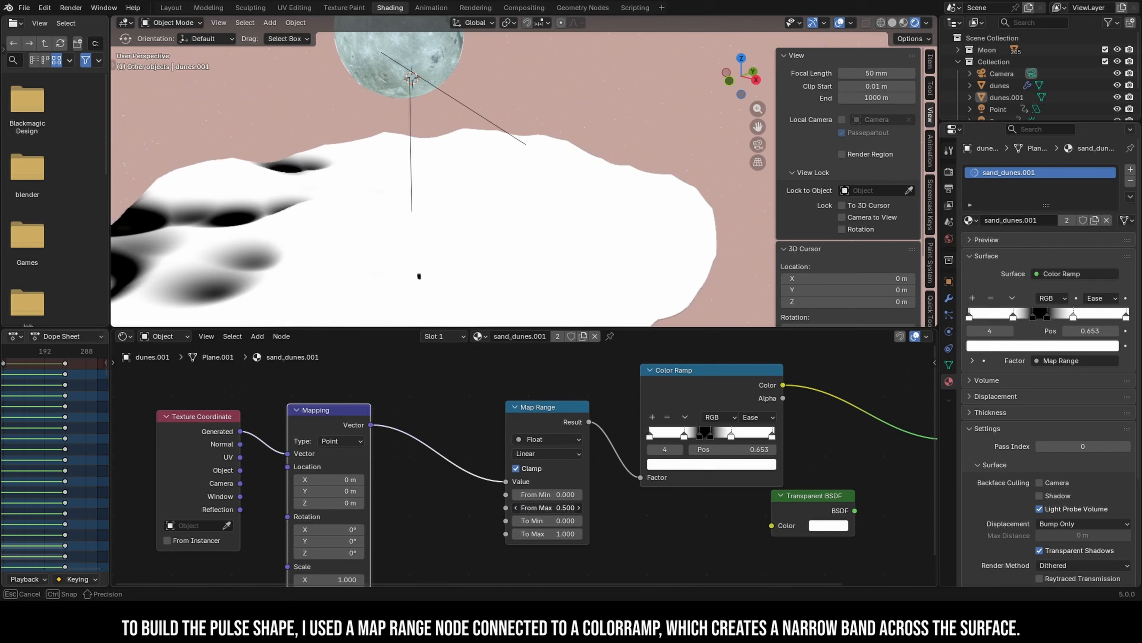
pyautogui.moveTo(547, 507); pyautogui.dragTo(564, 507)
pyautogui.click(567, 534)
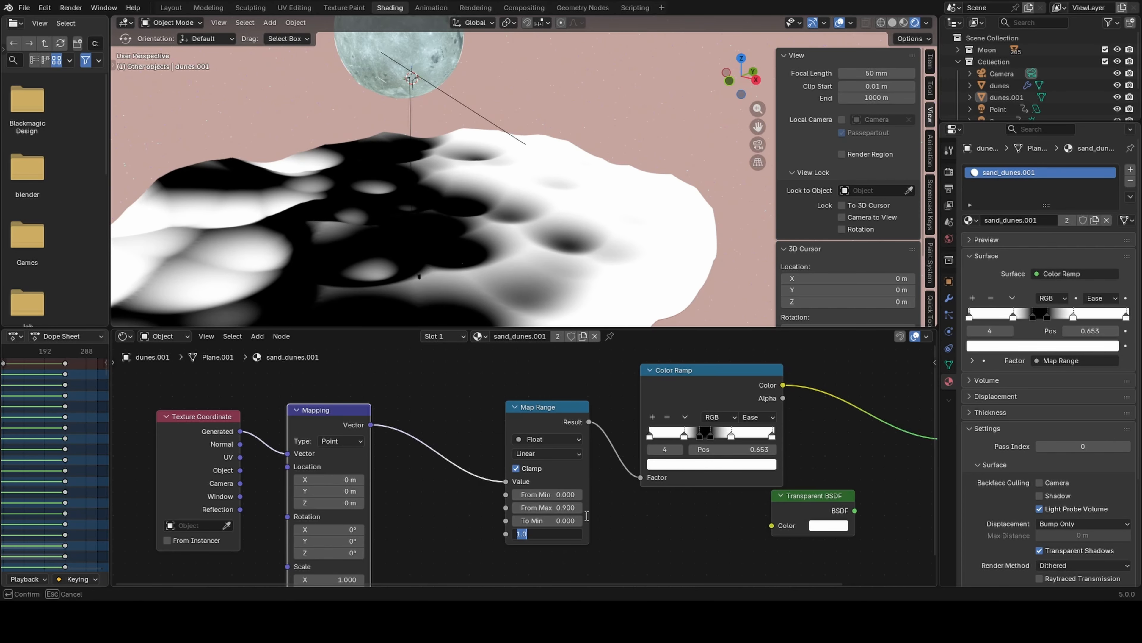
pyautogui.write('0.1')
pyautogui.press('Return')
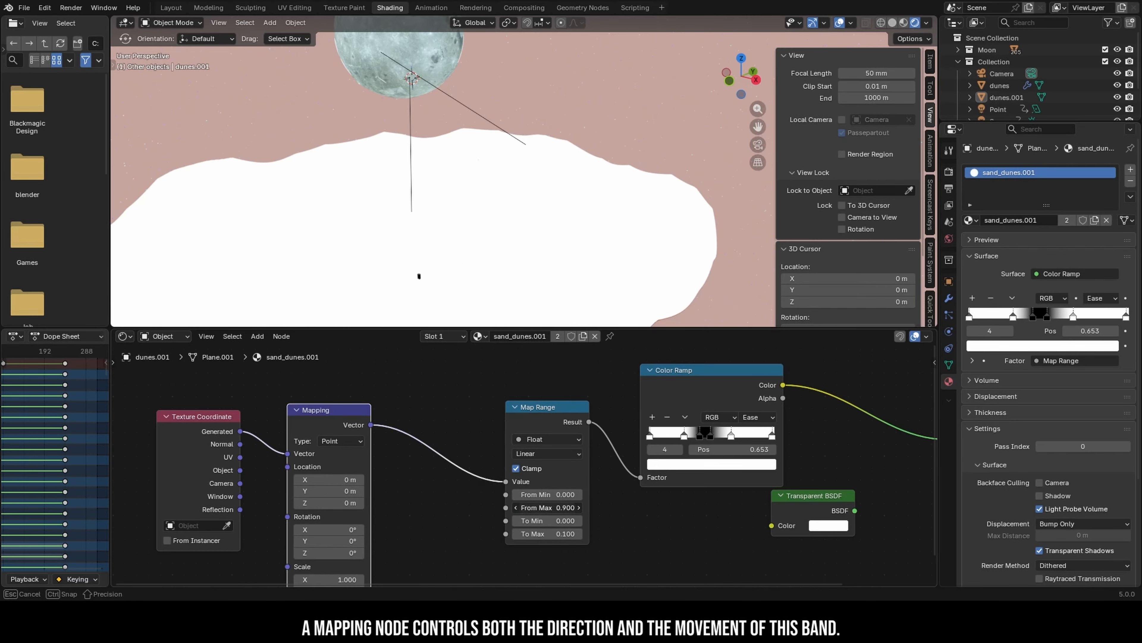
pyautogui.hotkey('ctrl', 'z')
pyautogui.hotkey('ctrl', 'z')
# Set the Map Range node's From Max to 1.7 and reposition the dark band's stop in the Color Ramp.
pyautogui.moveTo(548, 507)
pyautogui.mouseDown()
pyautogui.moveTo(557, 508)
pyautogui.moveTo(547, 507)
pyautogui.mouseUp()
pyautogui.scroll(5, 688, 443)
pyautogui.moveTo(705, 435); pyautogui.dragTo(708, 435)
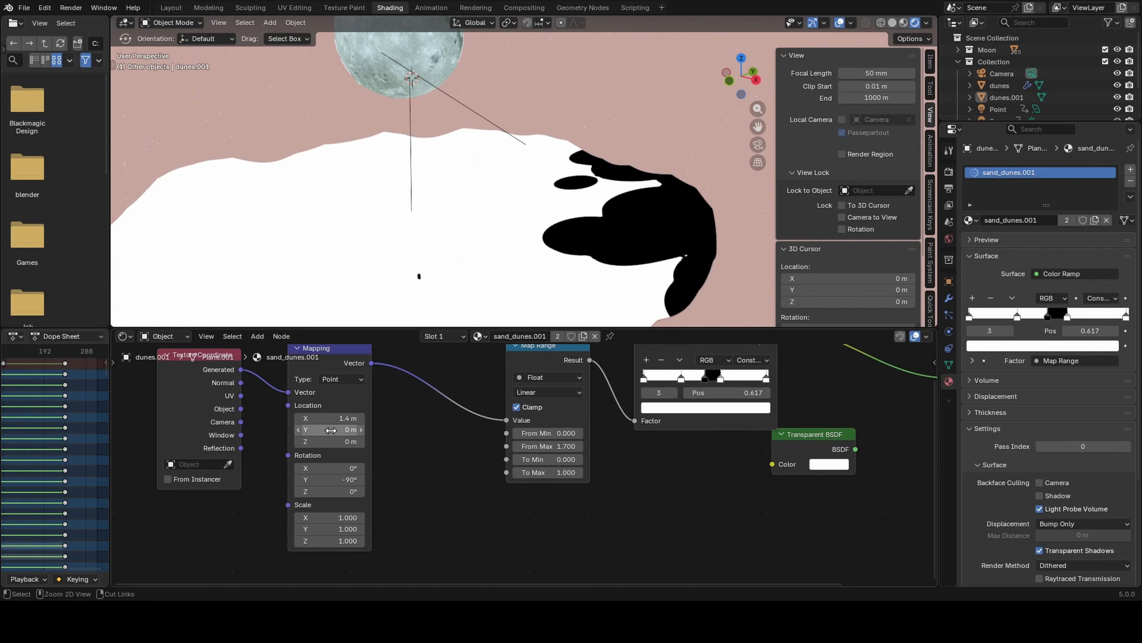
# Set the Mapping node's Y rotation to 90° to redirect the band across the dunes.
pyautogui.write('90')
pyautogui.press('Return')
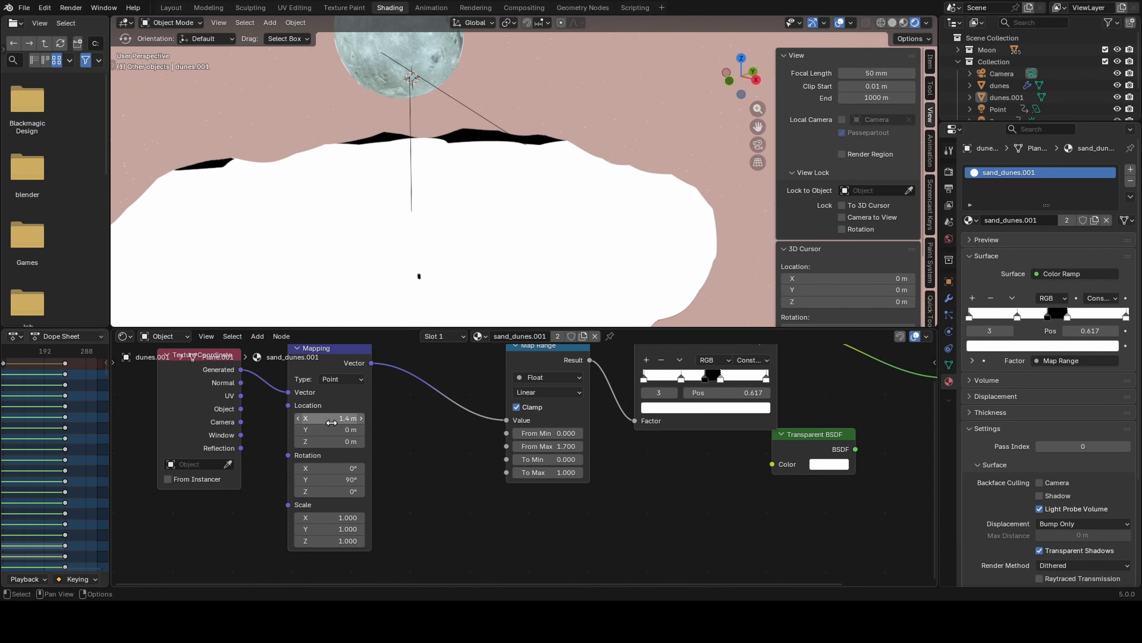
# Slide the band across the dunes by adjusting the Mapping node's X location to 2 m.
pyautogui.moveTo(331, 423); pyautogui.dragTo(360, 422)
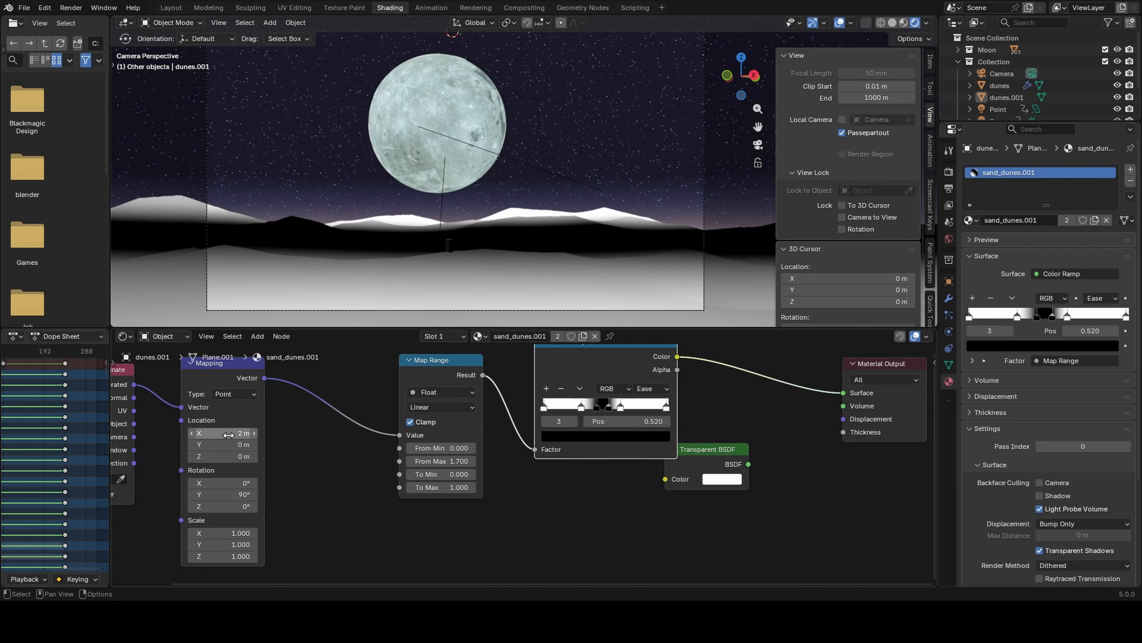
pyautogui.moveTo(229, 434); pyautogui.dragTo(207, 434)
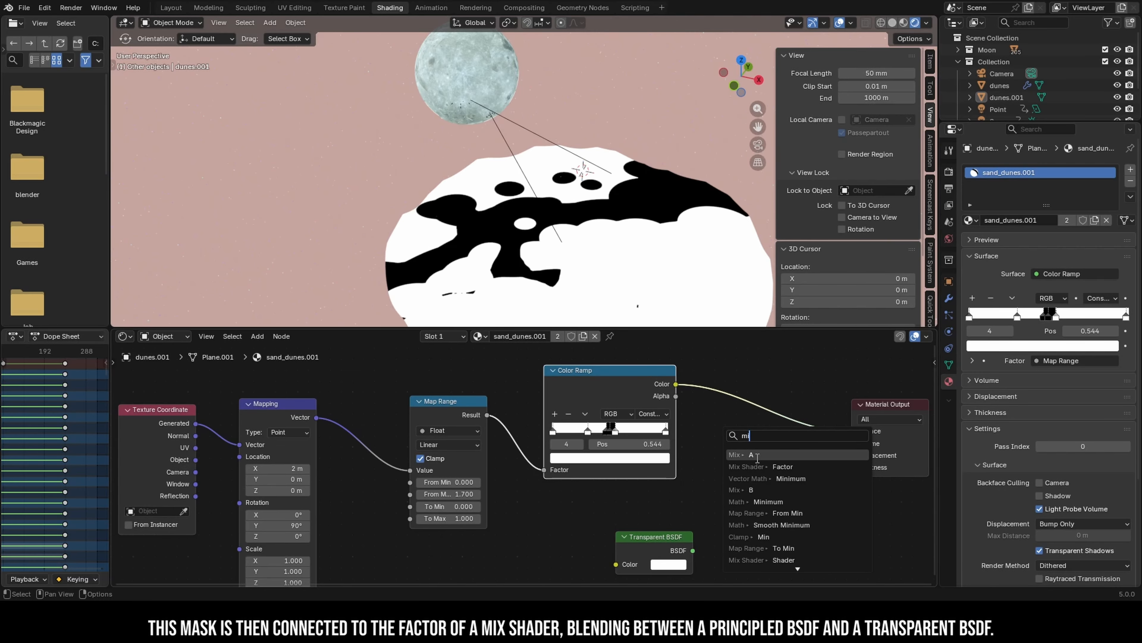
# Add a Mix Shader with the Color Ramp as factor and the Transparent BSDF as second shader, and enable the viewport compositor for the camera view.
pyautogui.click(765, 466)
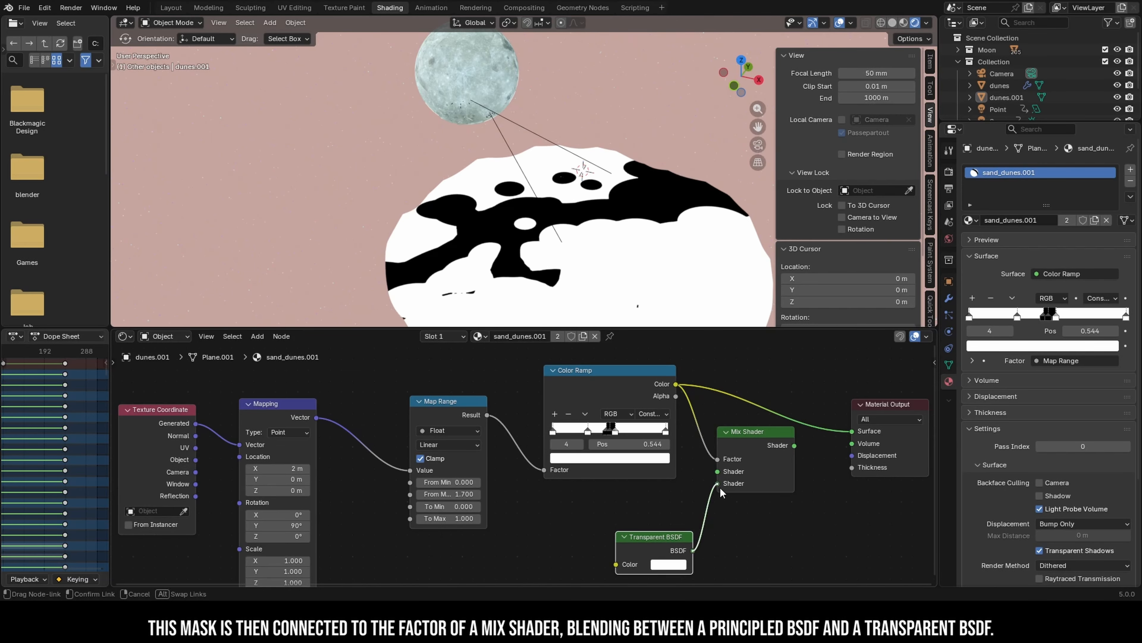
pyautogui.moveTo(721, 489); pyautogui.dragTo(721, 488)
pyautogui.keyDown('ctrl'); pyautogui.keyDown('shift'); pyautogui.click(794, 444); pyautogui.keyUp('shift'); pyautogui.keyUp('ctrl')
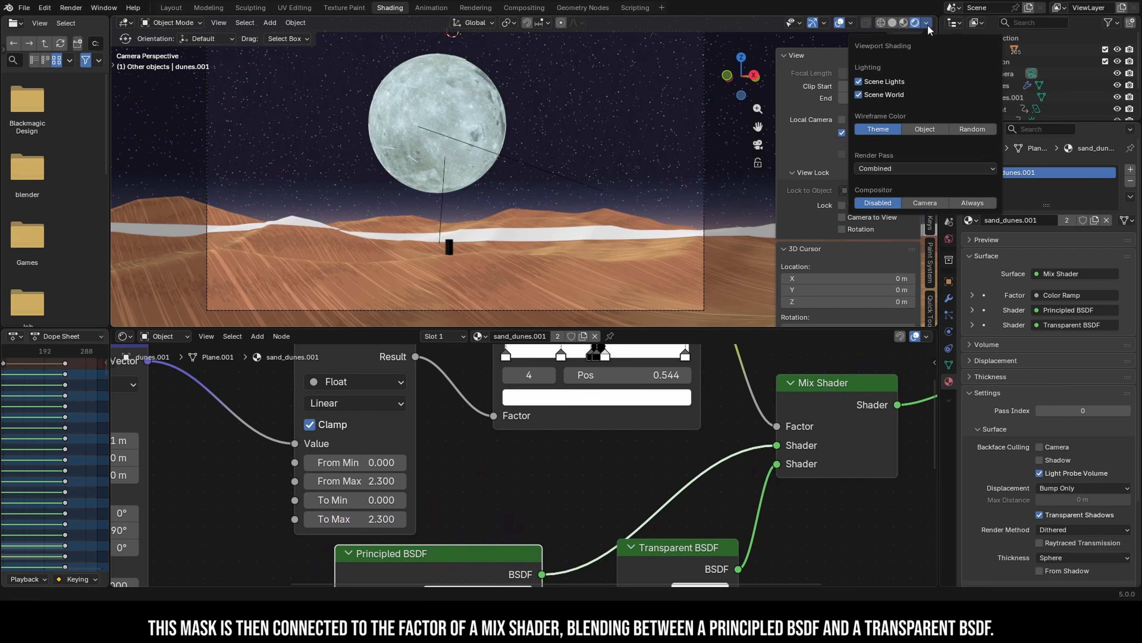
pyautogui.click(930, 202)
pyautogui.scroll(-7, 559, 464)
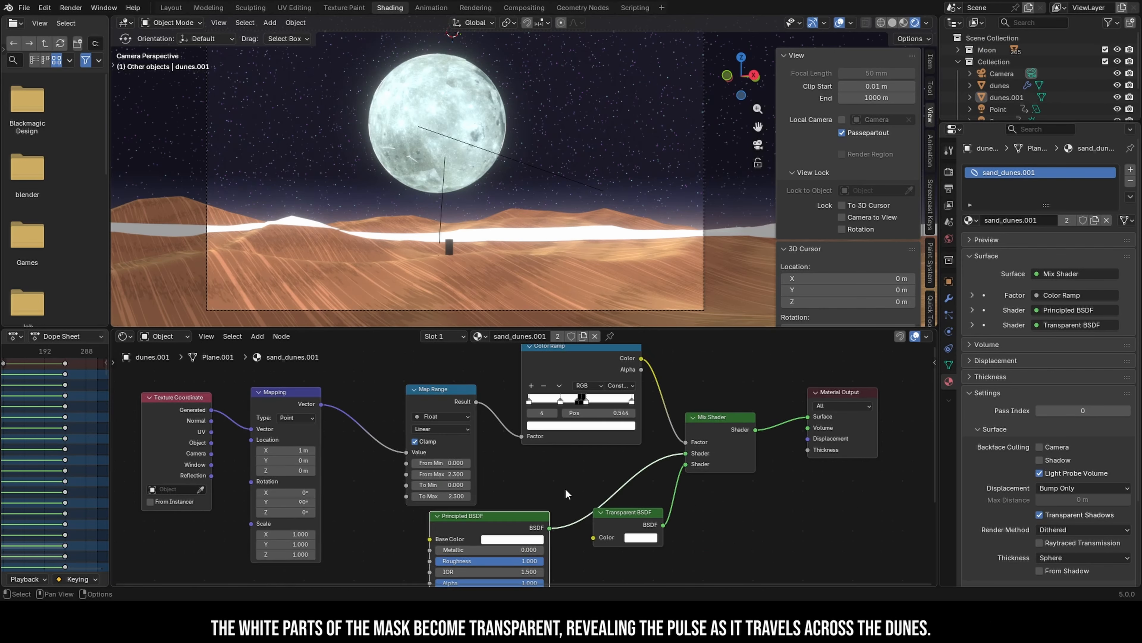
# Lower the Principled BSDF's Alpha to about 0.22 and shift the Mapping node's X location to move the pulse.
pyautogui.moveTo(510, 517)
pyautogui.mouseDown()
pyautogui.moveTo(517, 488)
pyautogui.moveTo(514, 507)
pyautogui.mouseUp()
pyautogui.moveTo(485, 576); pyautogui.dragTo(507, 464, button='middle')
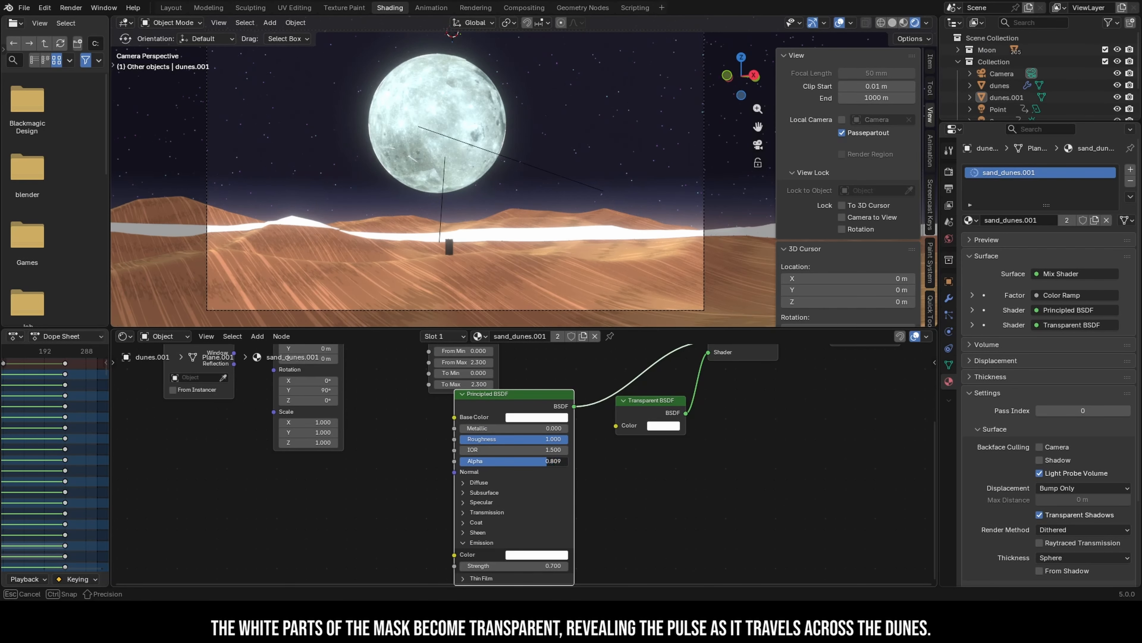
pyautogui.moveTo(547, 460); pyautogui.dragTo(482, 461)
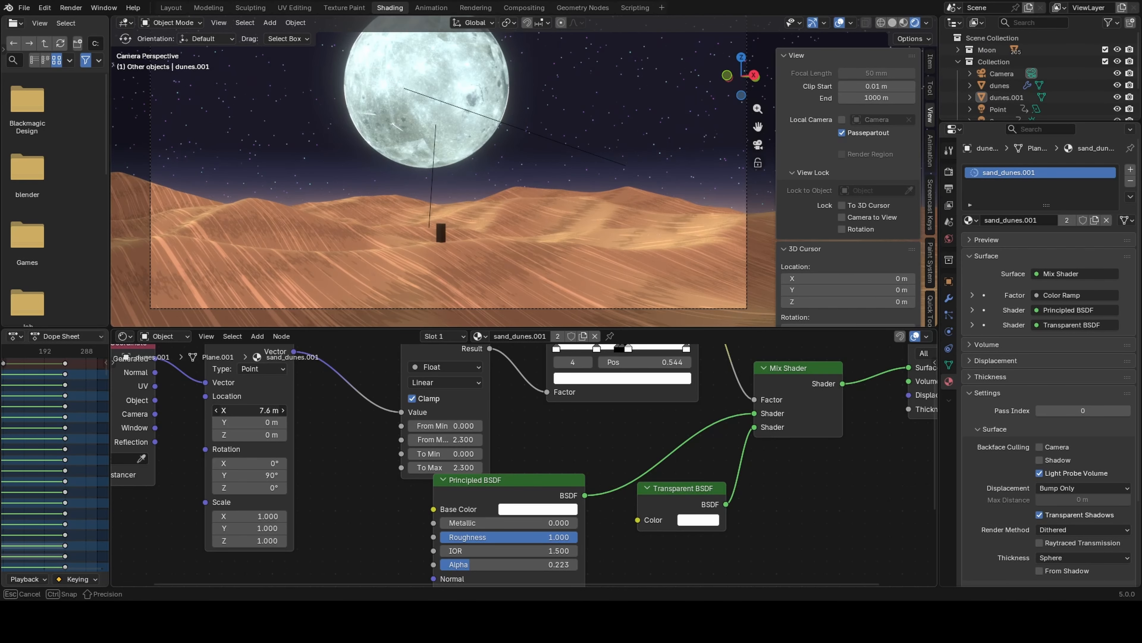
pyautogui.moveTo(286, 405); pyautogui.dragTo(286, 406)
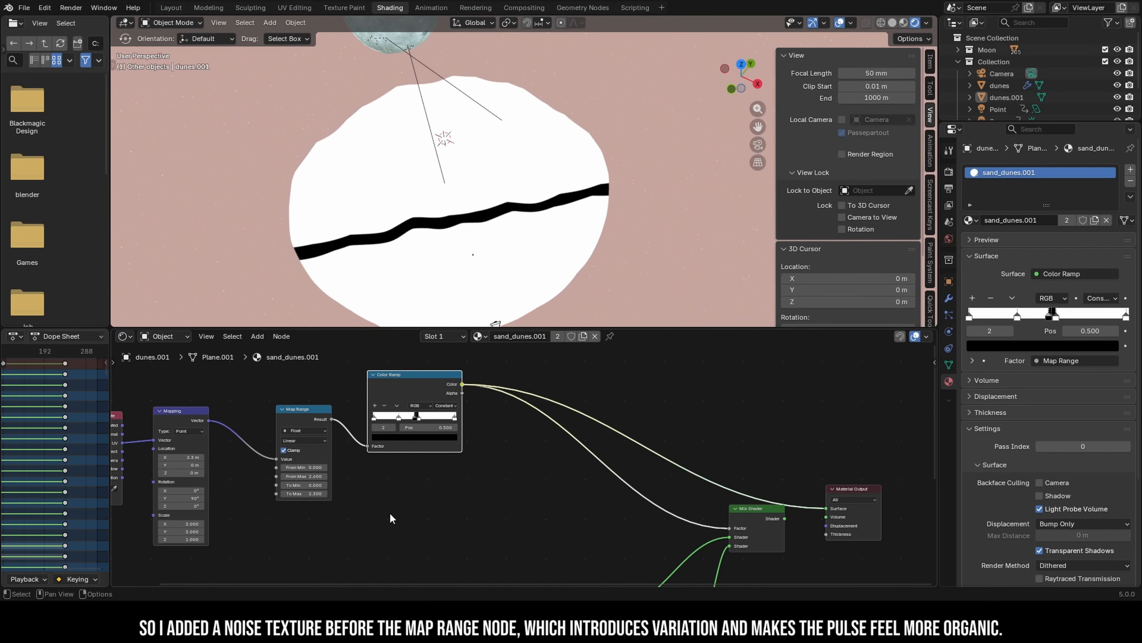
# Add a Noise Texture node below the Map Range node in the pulse material.
pyautogui.click(390, 514)
pyautogui.hotkey('shift', 'a')
pyautogui.write('no')
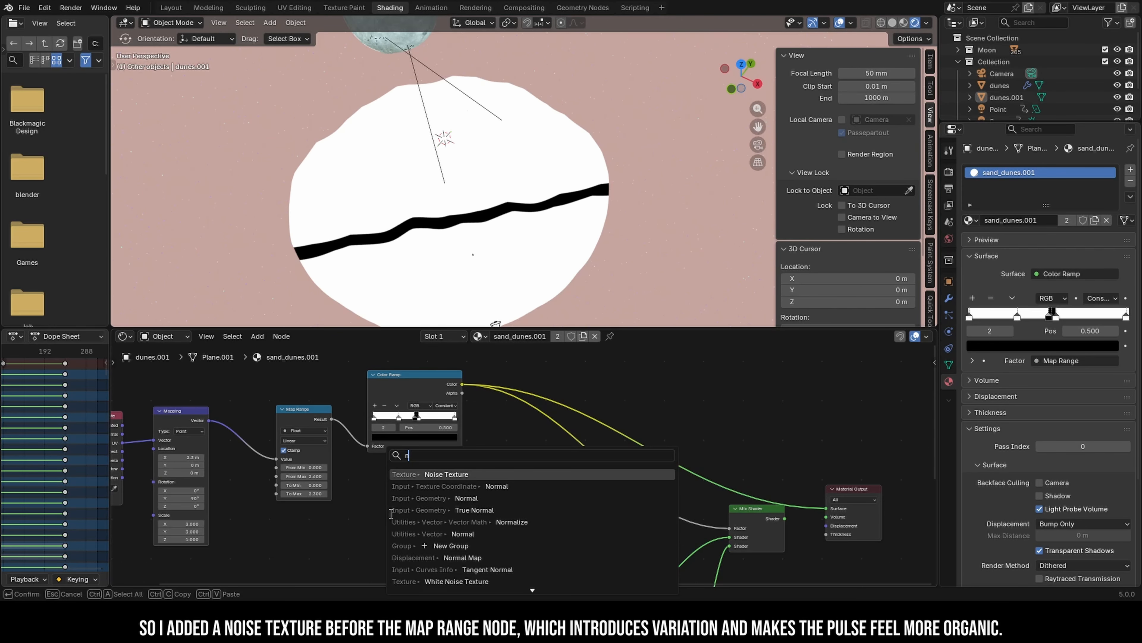
pyautogui.click(416, 476)
pyautogui.click(417, 485)
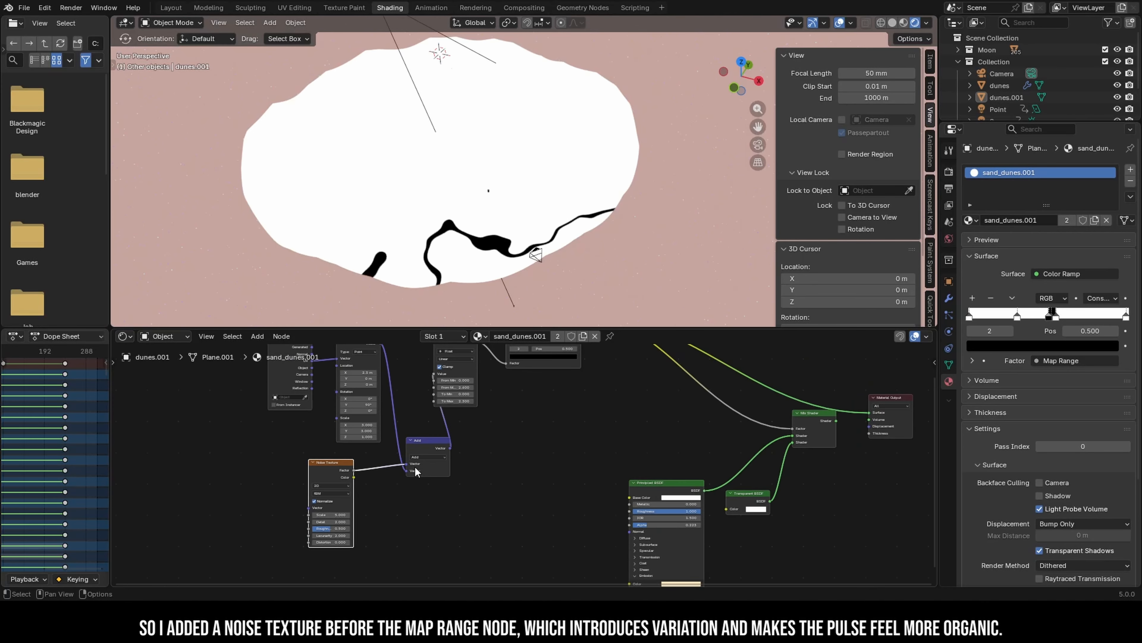
# Increase the Mapping node's X location to slide the noise-distorted pulse across the dunes.
pyautogui.scroll(4, 419, 411)
pyautogui.moveTo(402, 352); pyautogui.dragTo(318, 390, button='middle')
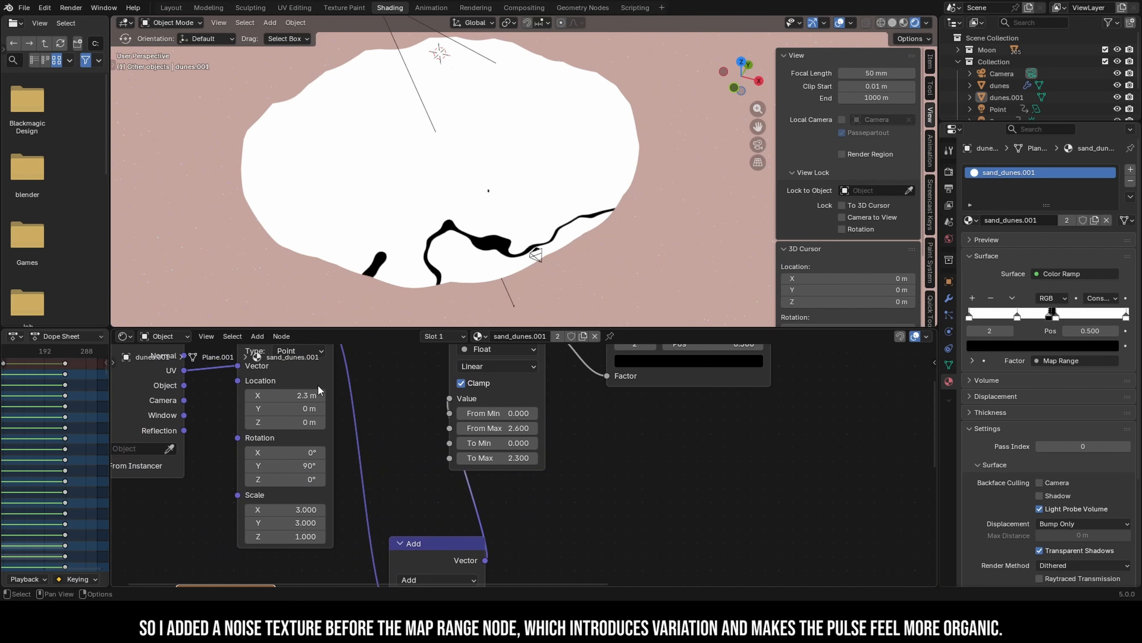
pyautogui.moveTo(290, 396); pyautogui.dragTo(328, 396)
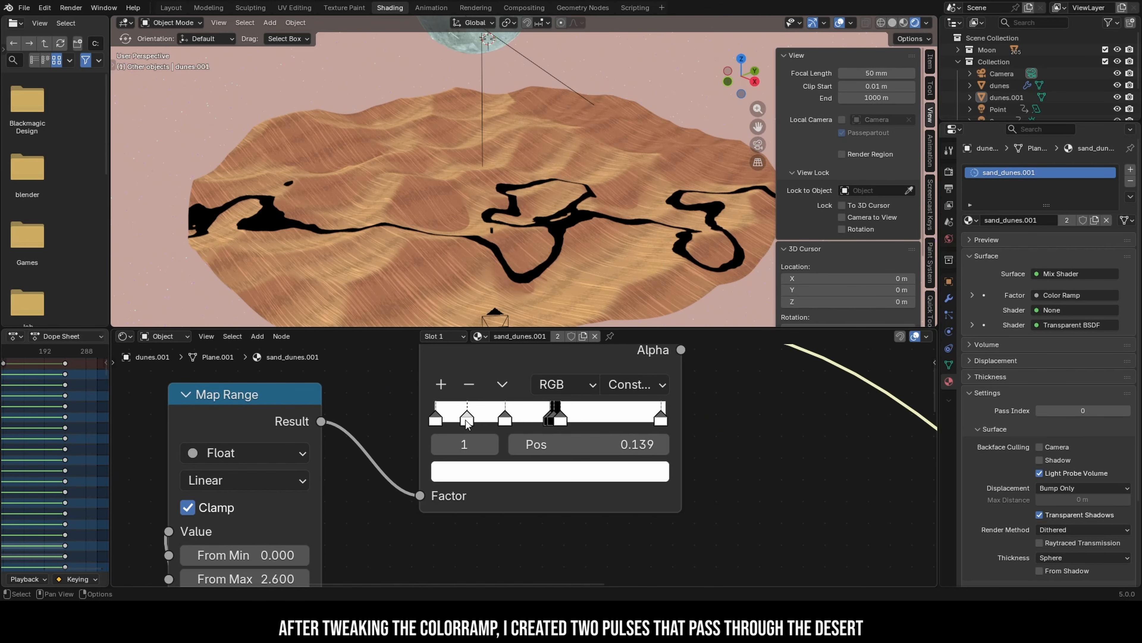
# Create a second pulse in the Color Ramp: blacken the stop at 0.139, add a white stop at 0.860 and move the black stop just beyond it.
pyautogui.click(476, 468)
pyautogui.moveTo(627, 118); pyautogui.dragTo(629, 306)
pyautogui.click(440, 385)
pyautogui.moveTo(451, 421); pyautogui.dragTo(631, 430)
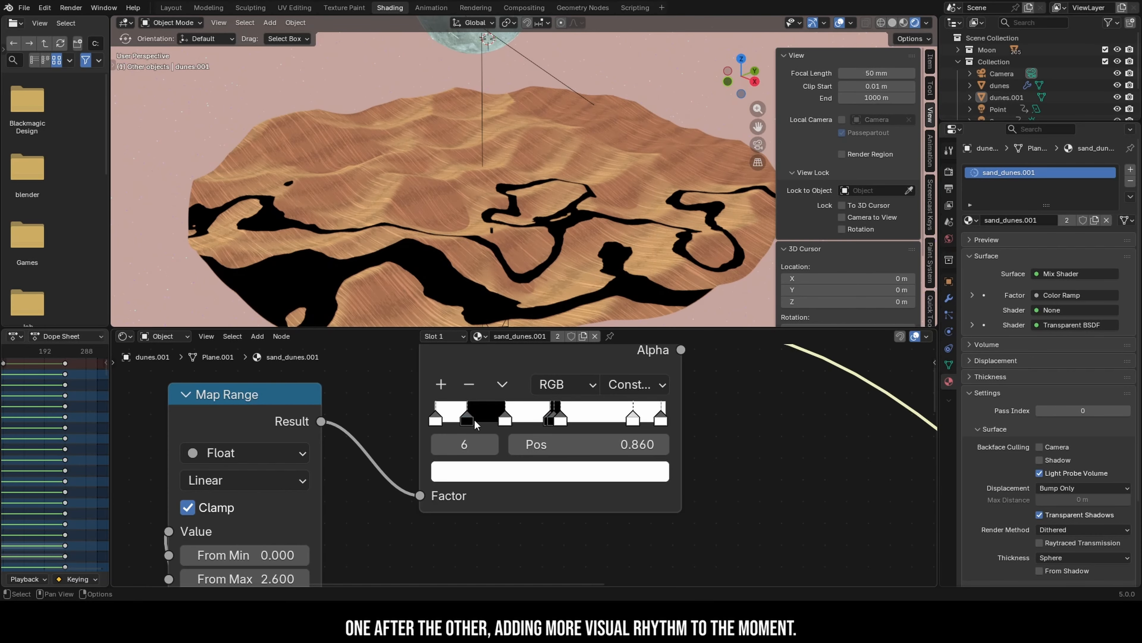
pyautogui.moveTo(469, 423); pyautogui.dragTo(643, 425)
pyautogui.scroll(-4, 240, 459)
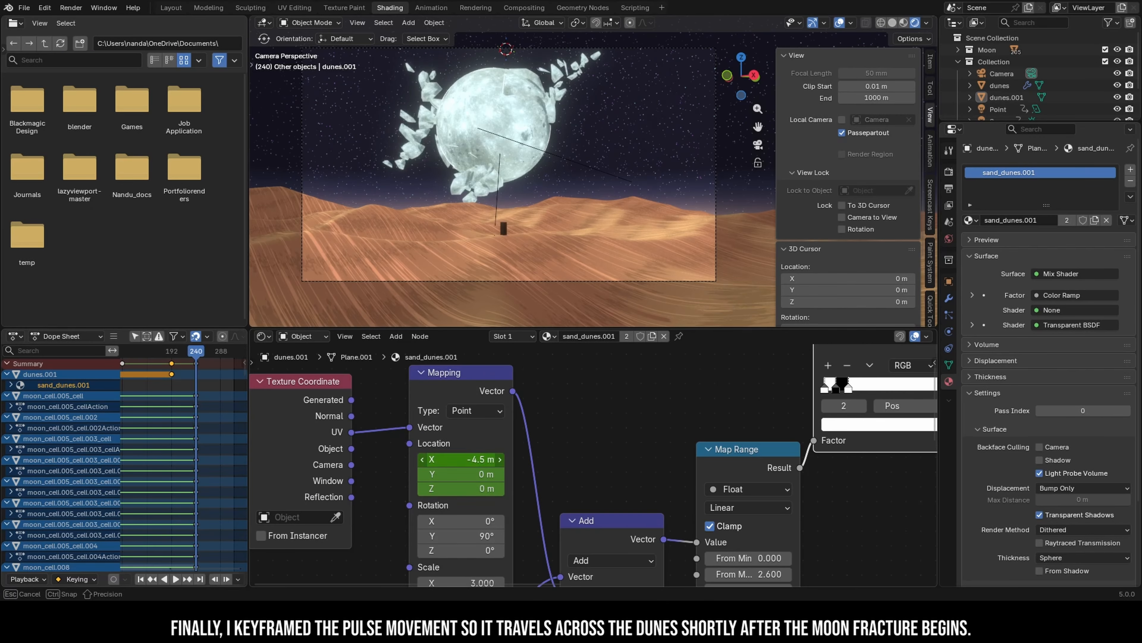
# Keyframe the pulse material's Mapping location at frame 240 with X at 3.9 m and play back the movement.
pyautogui.moveTo(459, 459); pyautogui.dragTo(495, 459)
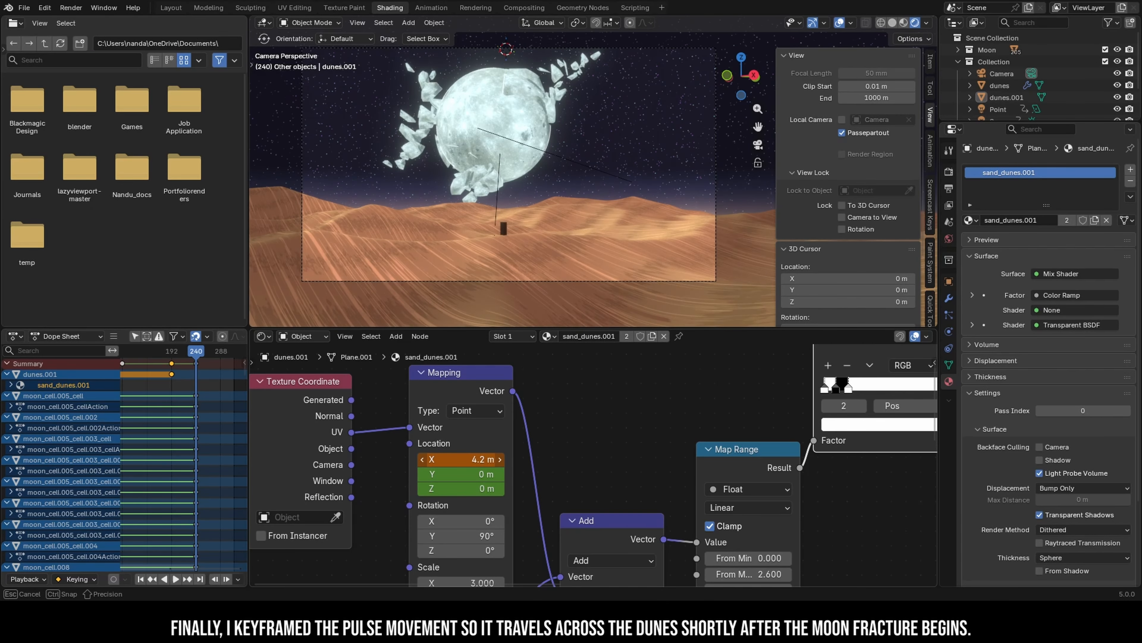
pyautogui.rightClick(456, 459)
pyautogui.click(400, 379)
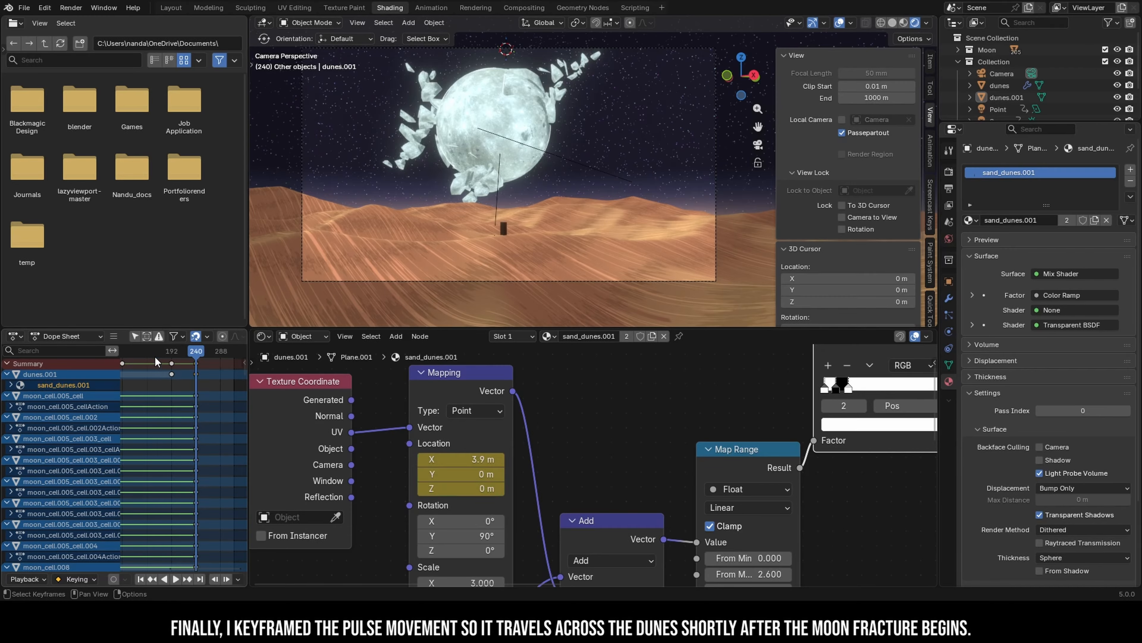
pyautogui.click(155, 355)
pyautogui.press('space')
pyautogui.press('space')
pyautogui.click(195, 352)
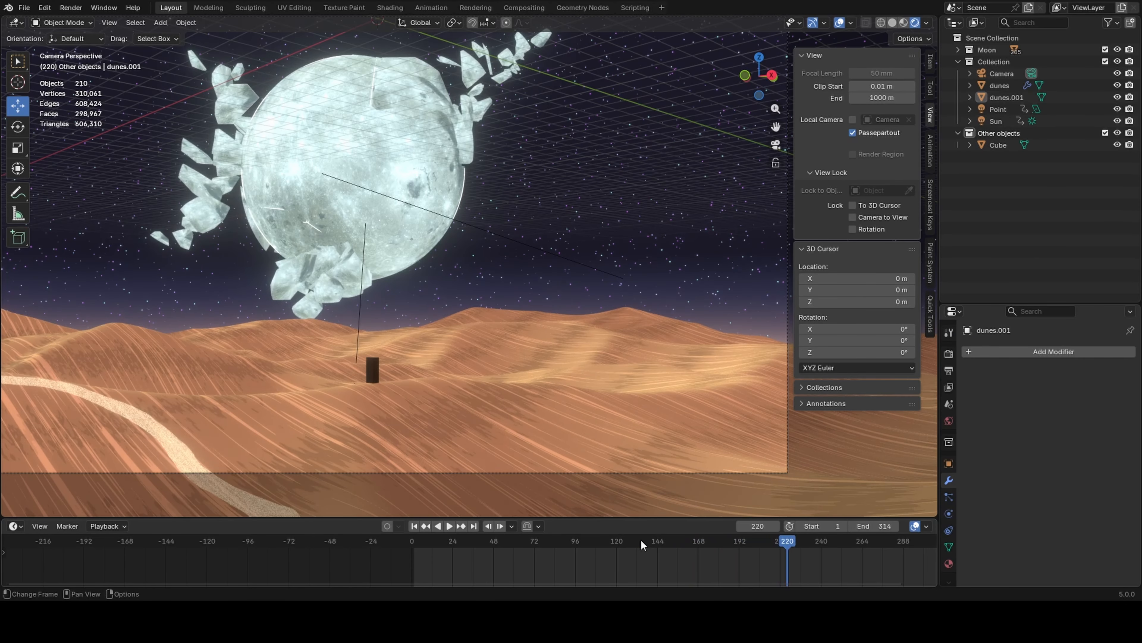
# Scrub the timeline to about frame 192 and render a still image.
pyautogui.moveTo(641, 540); pyautogui.dragTo(739, 563)
pyautogui.click(64, 8)
pyautogui.click(75, 23)
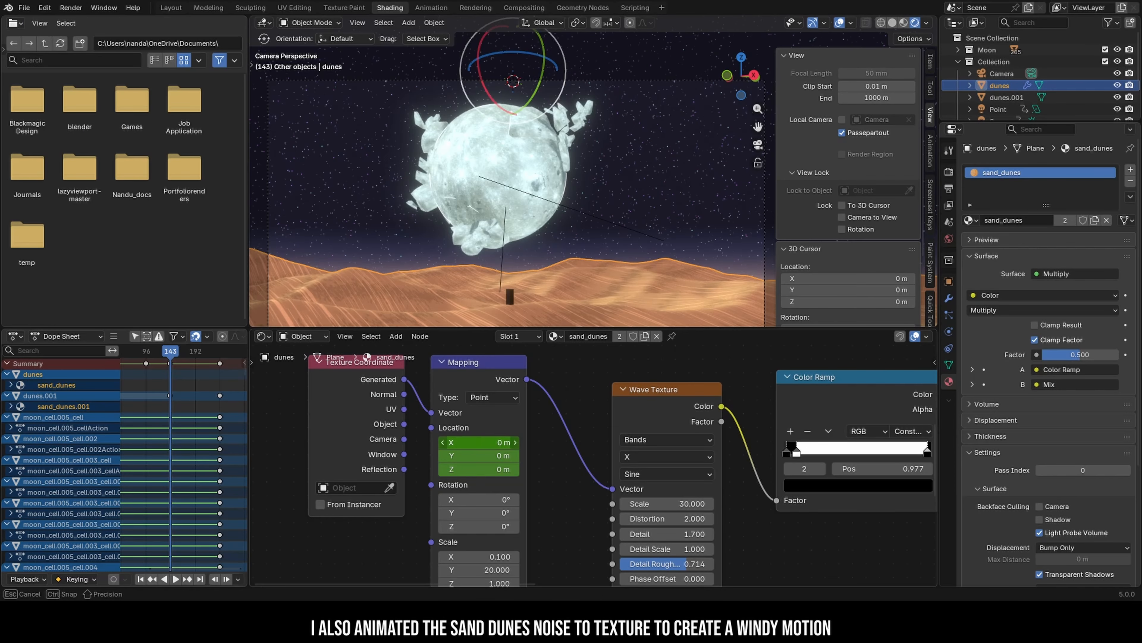
# Keyframe the sand_dunes material's Mapping location at frame 143 with X at -0.4 m and play back the sand motion.
pyautogui.moveTo(471, 442); pyautogui.dragTo(463, 443)
pyautogui.rightClick(471, 442)
pyautogui.click(450, 376)
pyautogui.moveTo(151, 383); pyautogui.dragTo(199, 382, button='middle')
pyautogui.click(148, 352)
pyautogui.press('space')
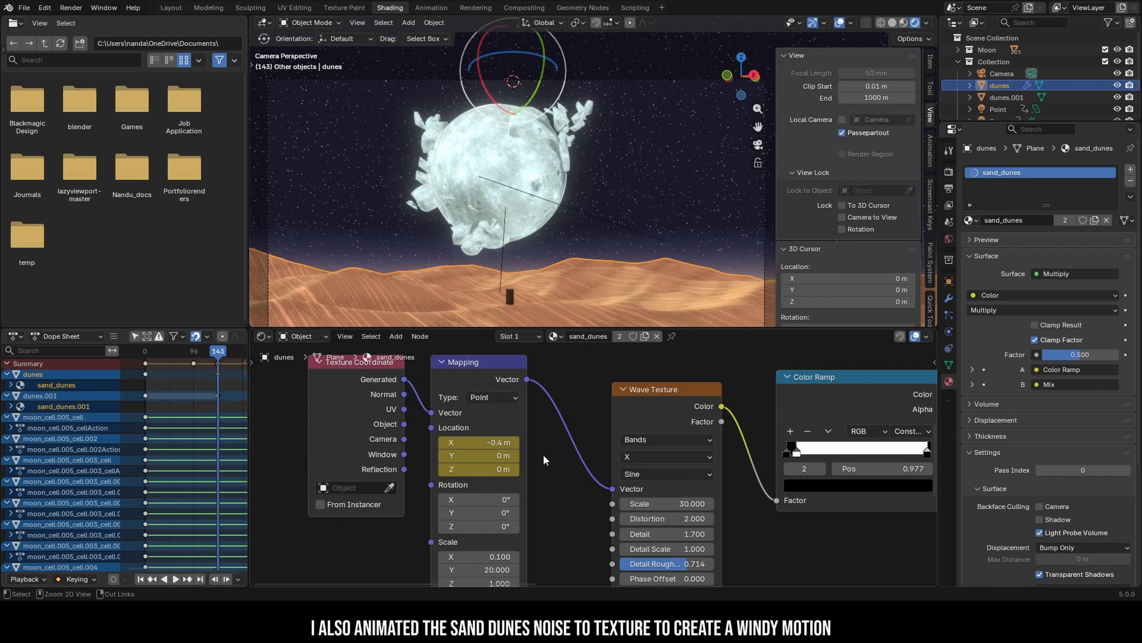
# Try -0.1 m for the sand Mapping's X location keyframe at frame 143 and play back the animation.
pyautogui.press('Return')
pyautogui.rightClick(472, 443)
pyautogui.click(449, 349)
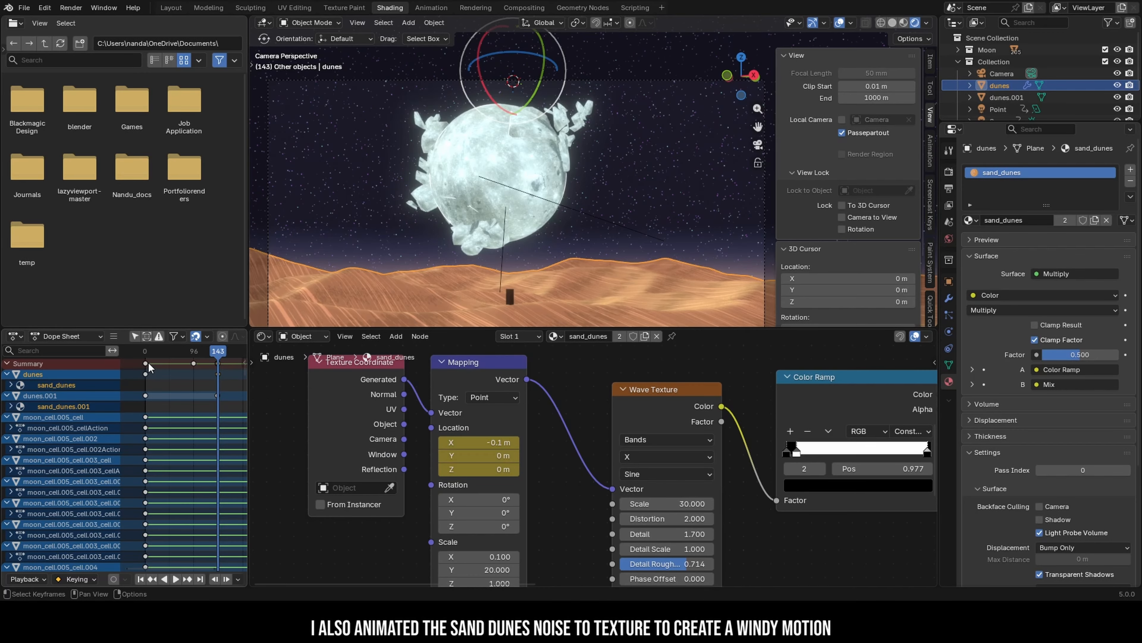
pyautogui.click(146, 352)
pyautogui.press('space')
pyautogui.keyDown('shift'); pyautogui.moveTo(461, 258); pyautogui.dragTo(449, 174, button='middle'); pyautogui.keyUp('shift')
pyautogui.press('space')
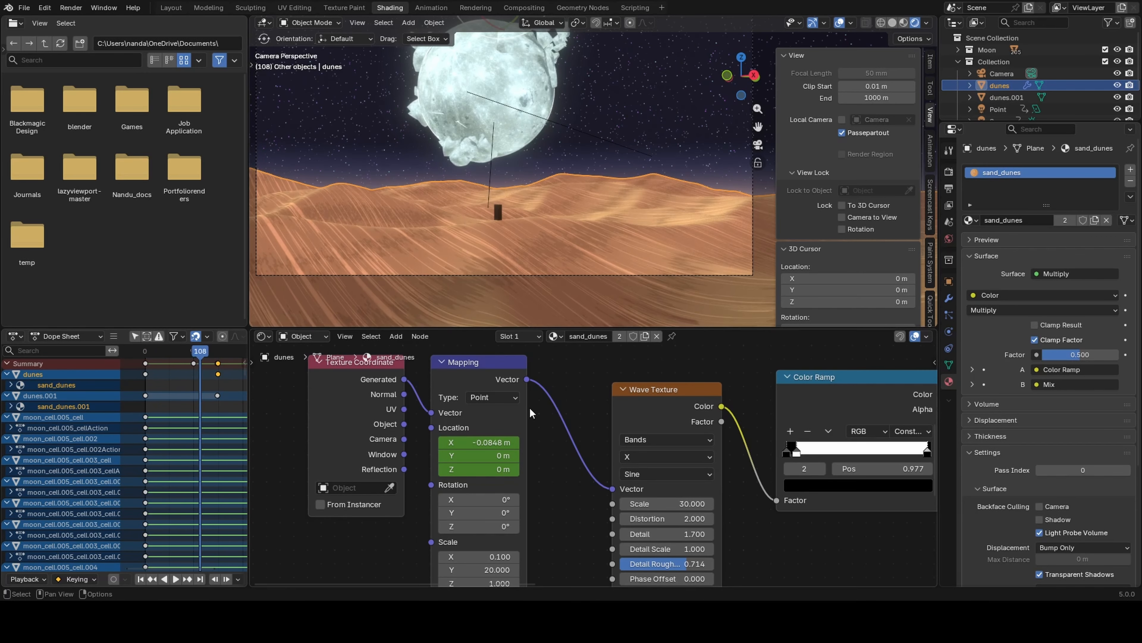
# Set the sand Mapping's X location to -0.05 m at frame 143, replace its keyframe and play back the result.
pyautogui.moveTo(206, 351); pyautogui.dragTo(220, 351)
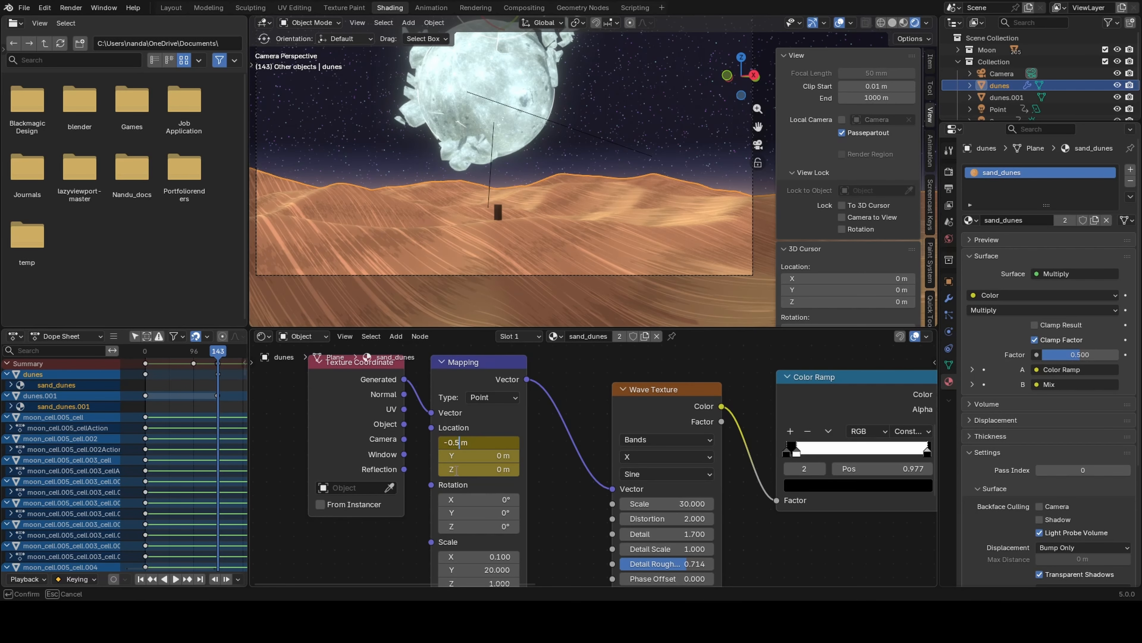
pyautogui.press('Return')
pyautogui.write('0')
pyautogui.press('Return')
pyautogui.rightClick(458, 445)
pyautogui.click(443, 350)
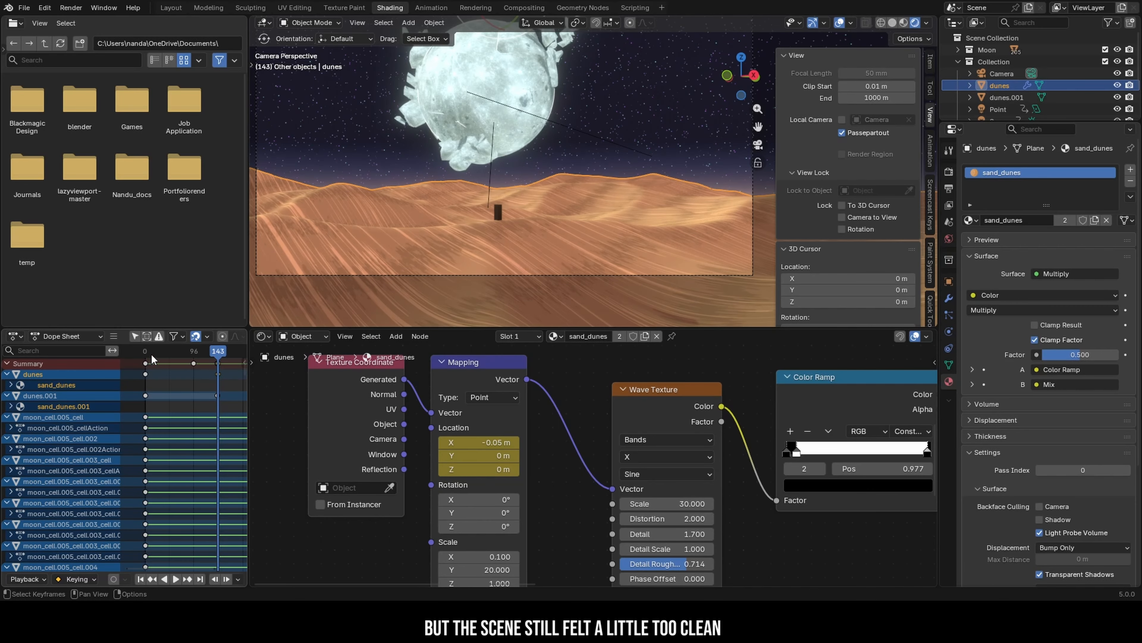
pyautogui.click(150, 353)
pyautogui.press('space')
pyautogui.press('space')
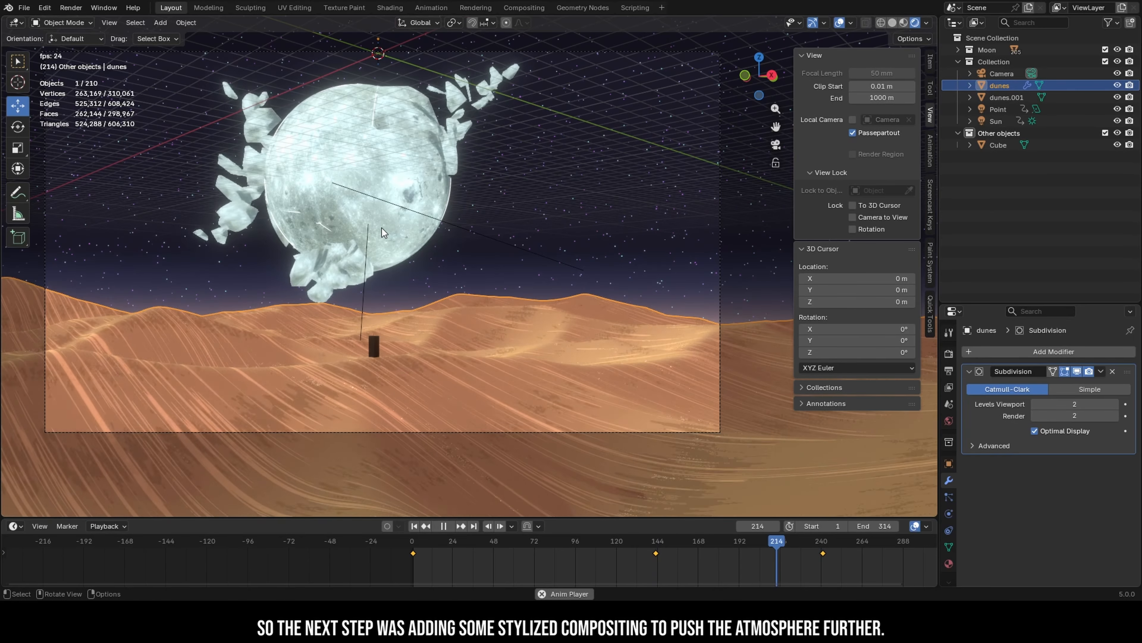
# Return to the Shading workspace, switch the Graph Editor to the Dope Sheet and preview the sand animation.
pyautogui.press('space')
pyautogui.click(390, 8)
pyautogui.scroll(3, 211, 412)
pyautogui.click(181, 353)
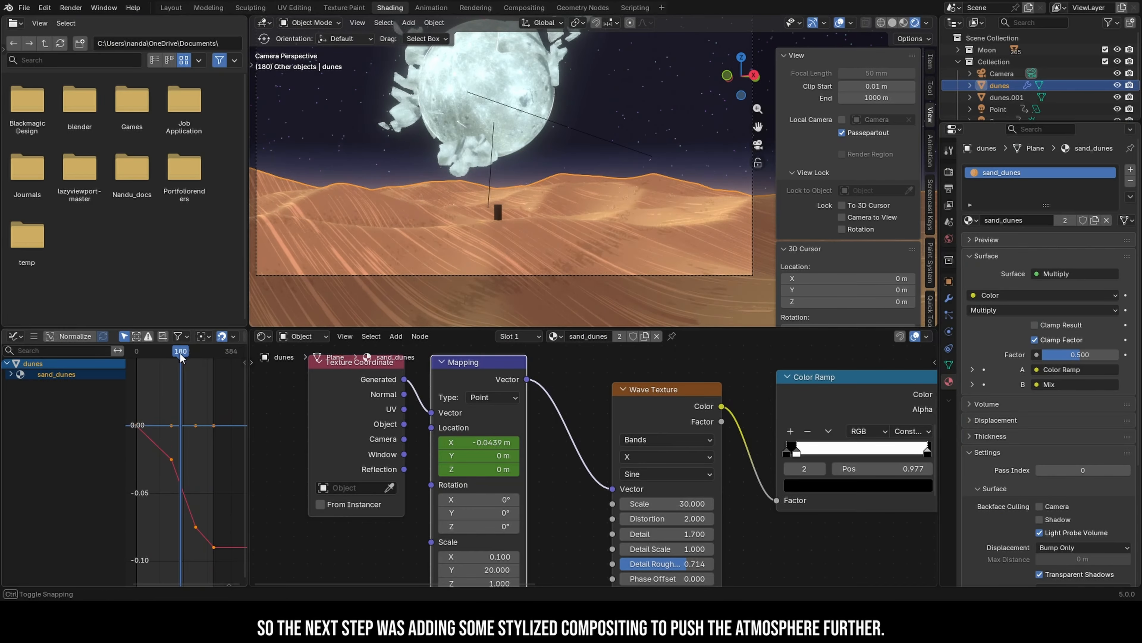
pyautogui.click(15, 337)
pyautogui.click(169, 372)
pyautogui.moveTo(153, 351); pyautogui.dragTo(160, 349)
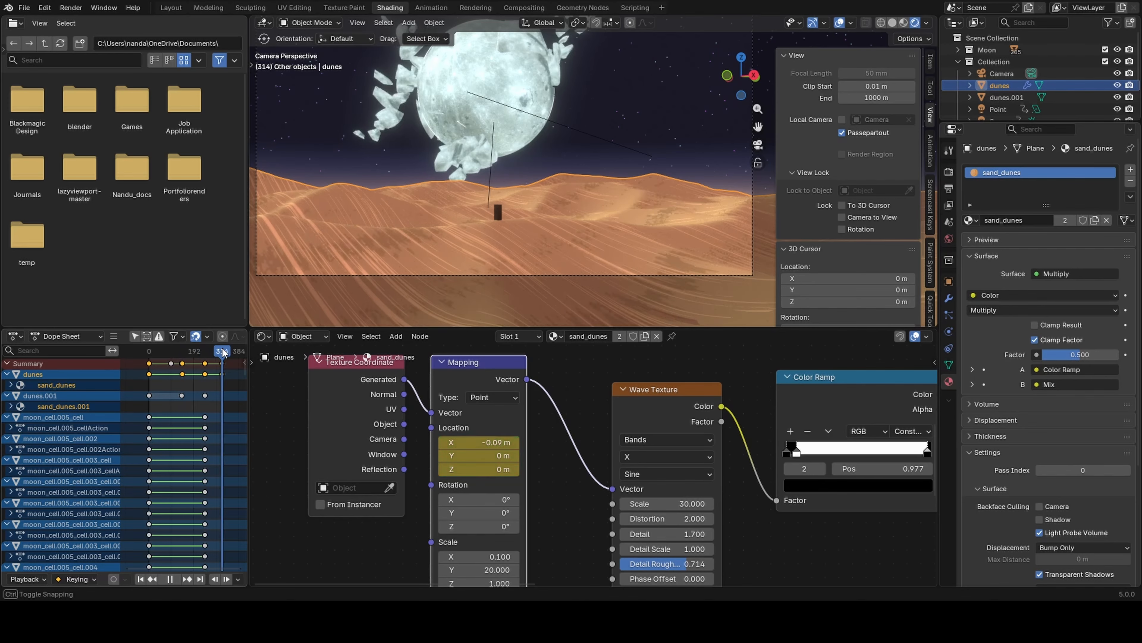
pyautogui.press('Escape')
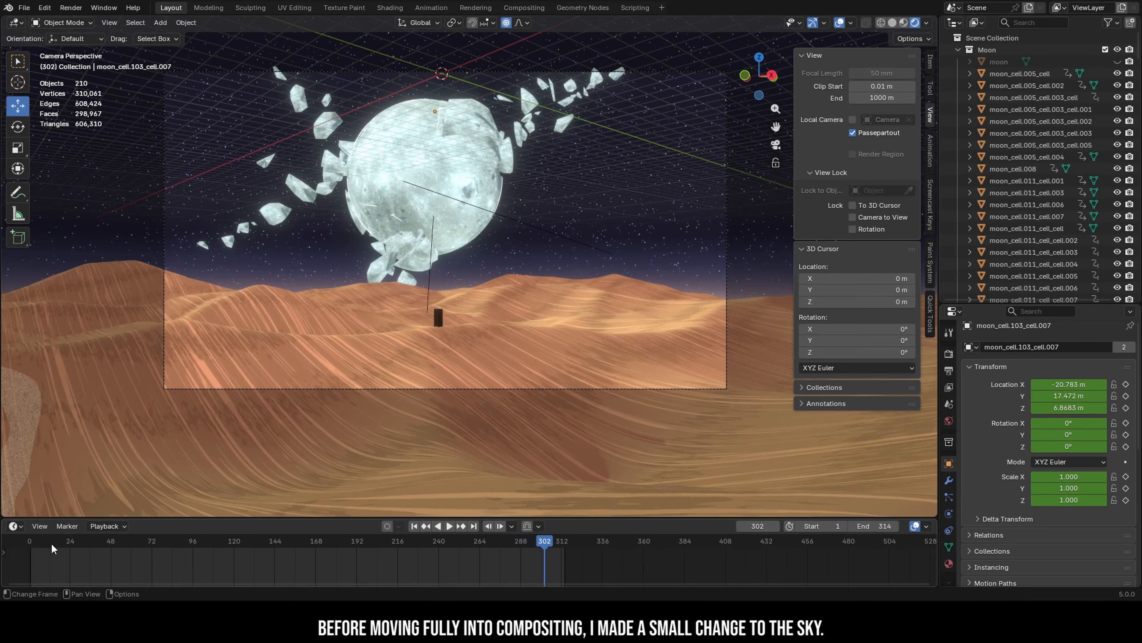
# Switch the Layout viewport to solid shading and open the Shading workspace.
pyautogui.click(891, 23)
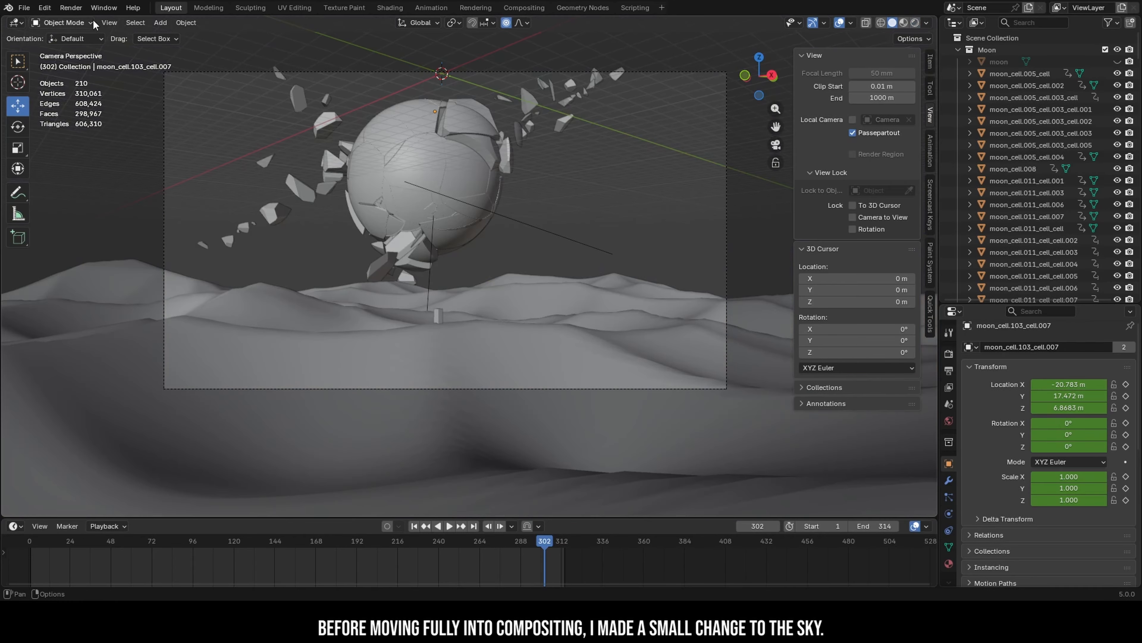
pyautogui.click(212, 8)
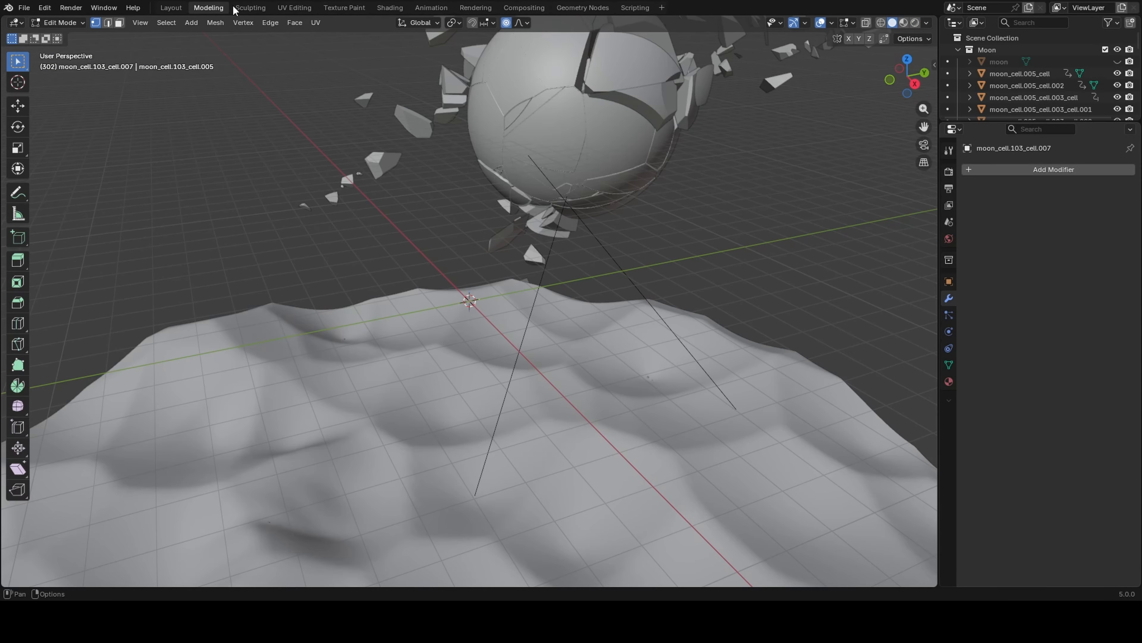
pyautogui.click(405, 8)
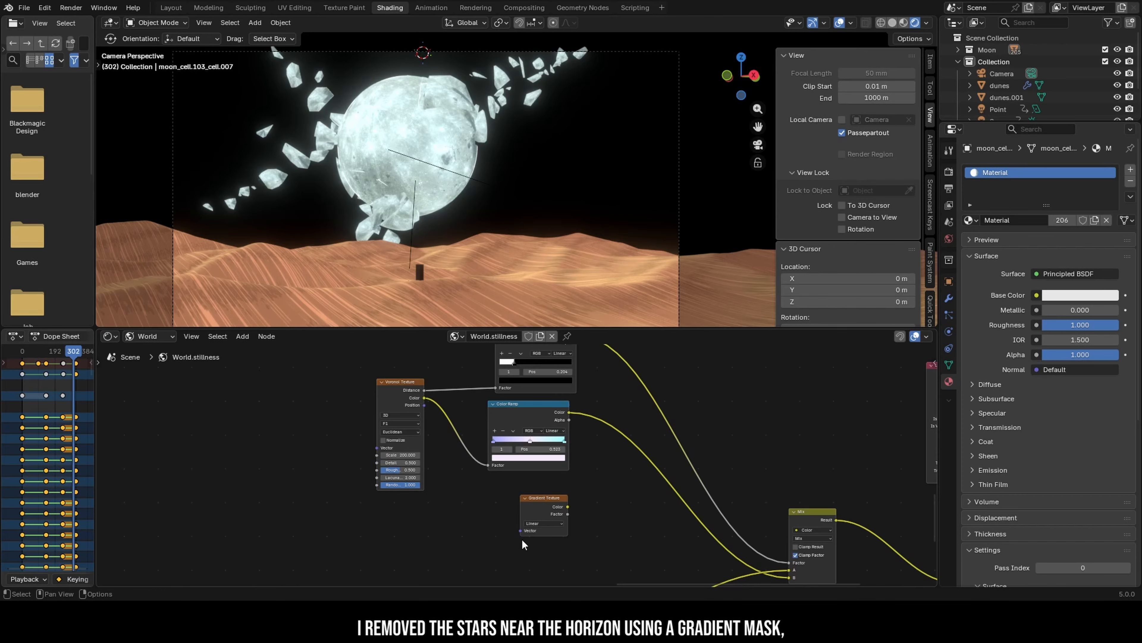
# Add a Mapping node for the world shader's Gradient Texture, set its Z scale to 0.3 and adjust its X location.
pyautogui.hotkey('shift', 'a')
pyautogui.write('m')
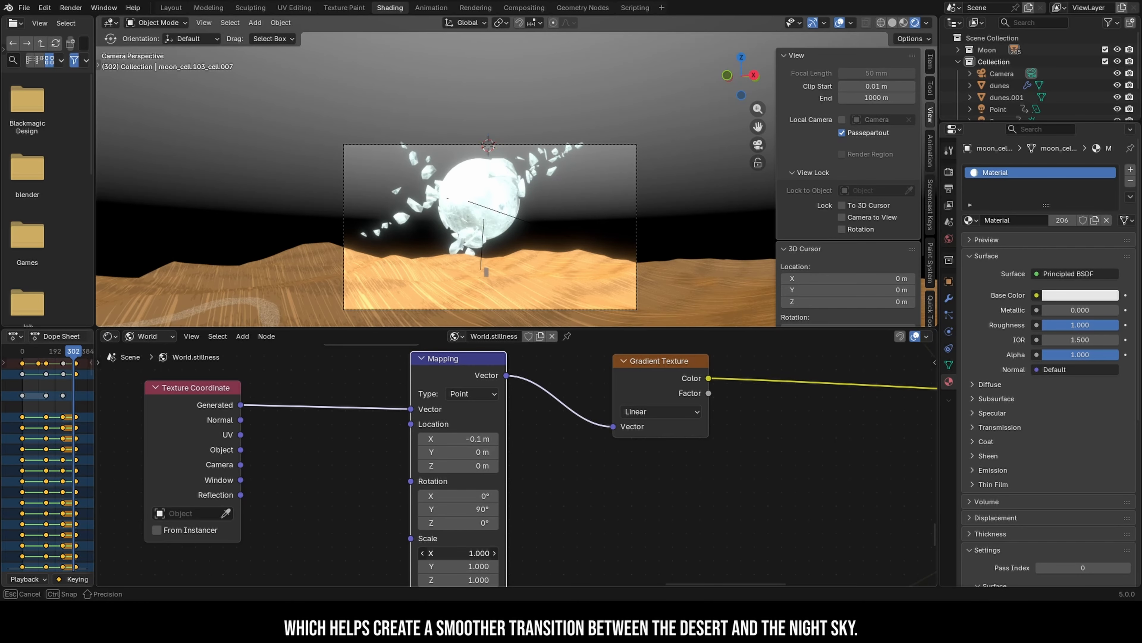
pyautogui.moveTo(457, 577); pyautogui.dragTo(425, 577)
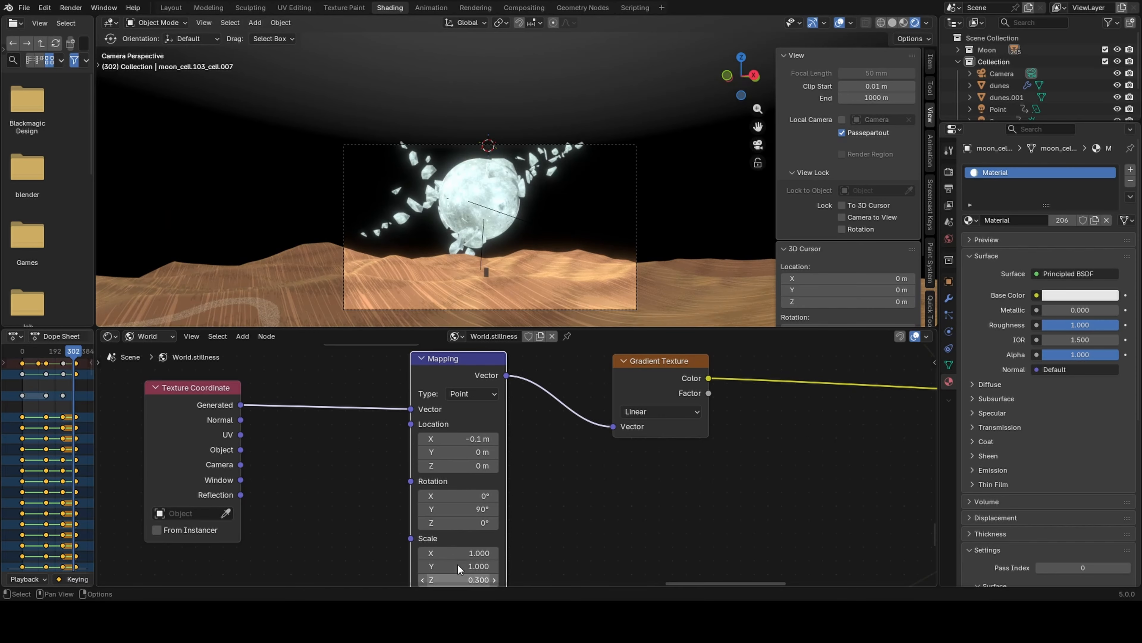
pyautogui.moveTo(459, 439); pyautogui.dragTo(470, 439)
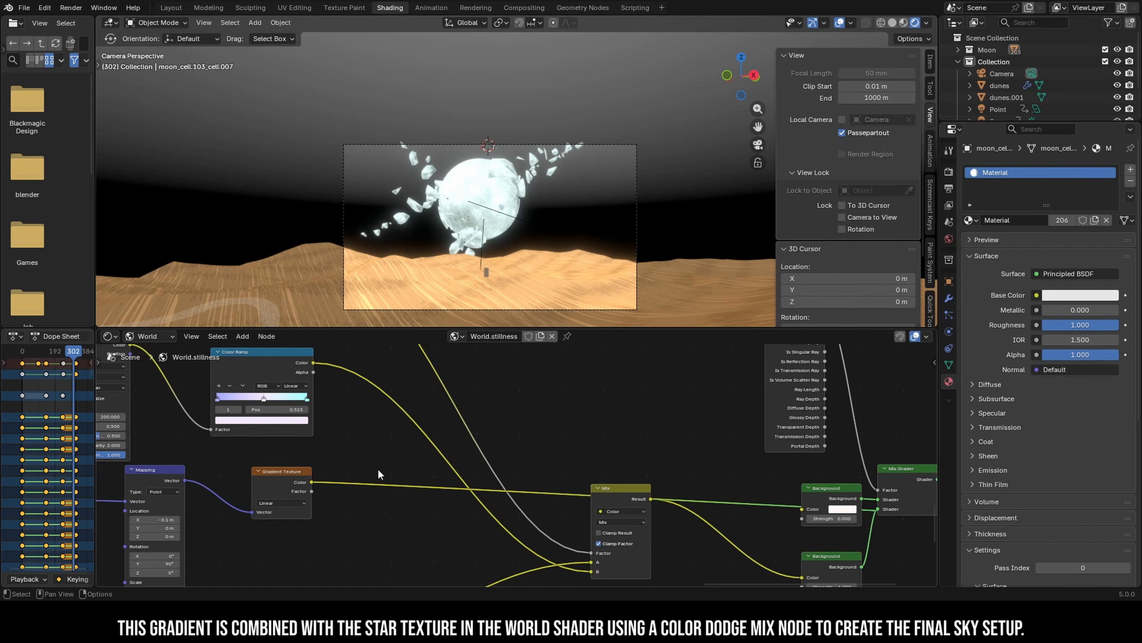
# Insert a Mix Color node set to Multiply after the Gradient Texture and link the star texture into its B input.
pyautogui.hotkey('shift', 'a')
pyautogui.write('mix')
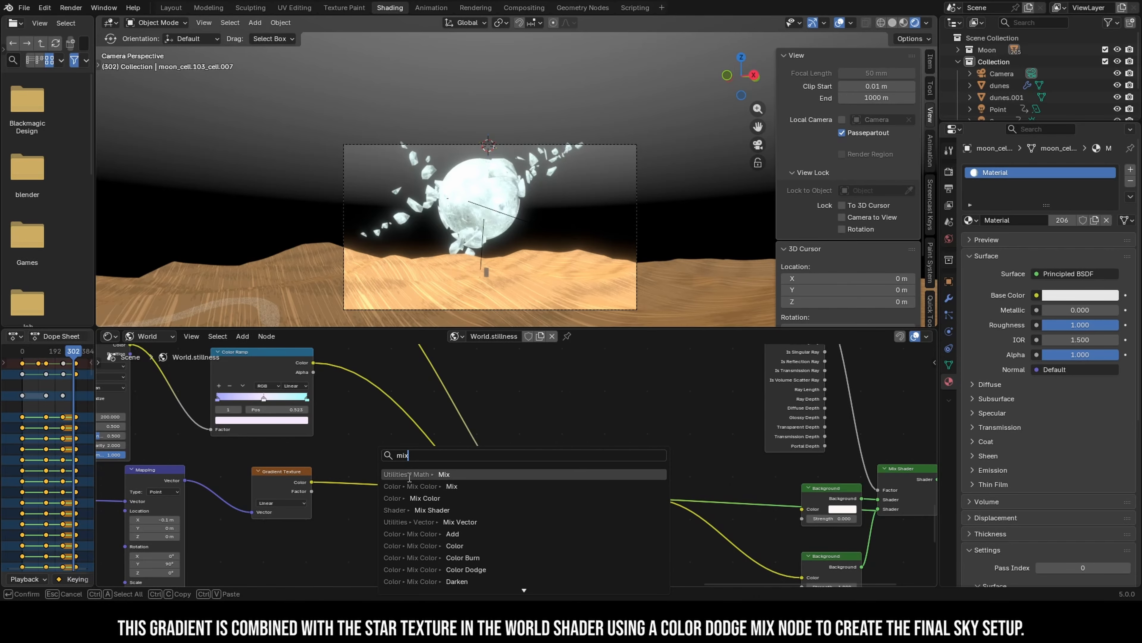
pyautogui.click(452, 486)
pyautogui.click(389, 471)
pyautogui.moveTo(402, 562); pyautogui.dragTo(403, 513)
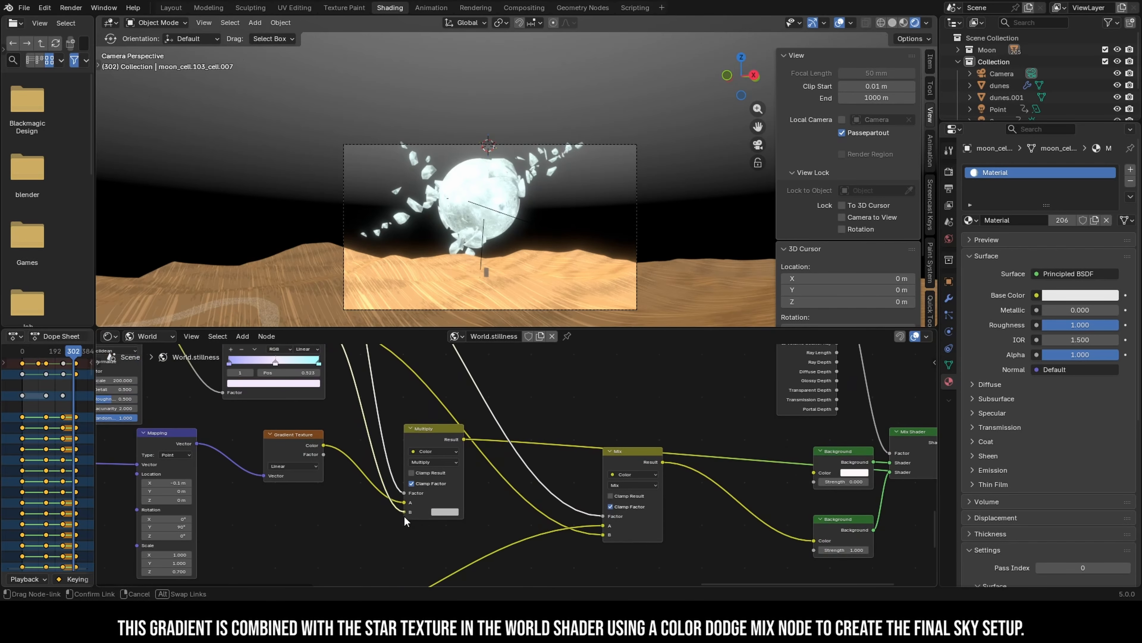
# Try the Kuwahara node's size at 0 and at 3 in the compositor to compare the painterly effect.
pyautogui.scroll(3, 442, 265)
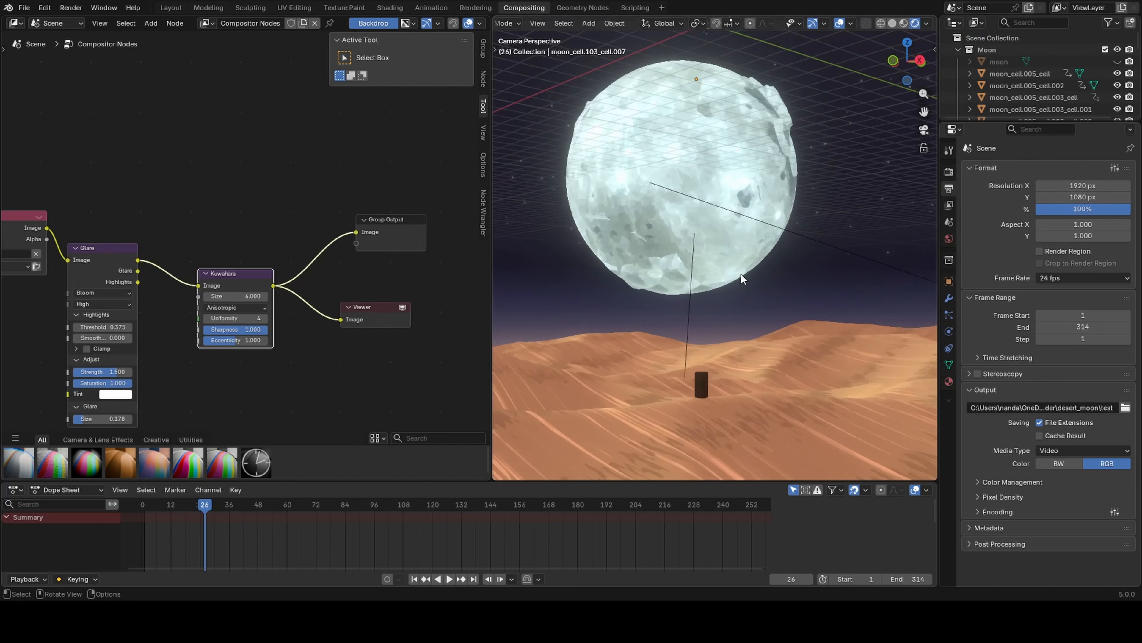
pyautogui.moveTo(234, 293); pyautogui.dragTo(179, 297)
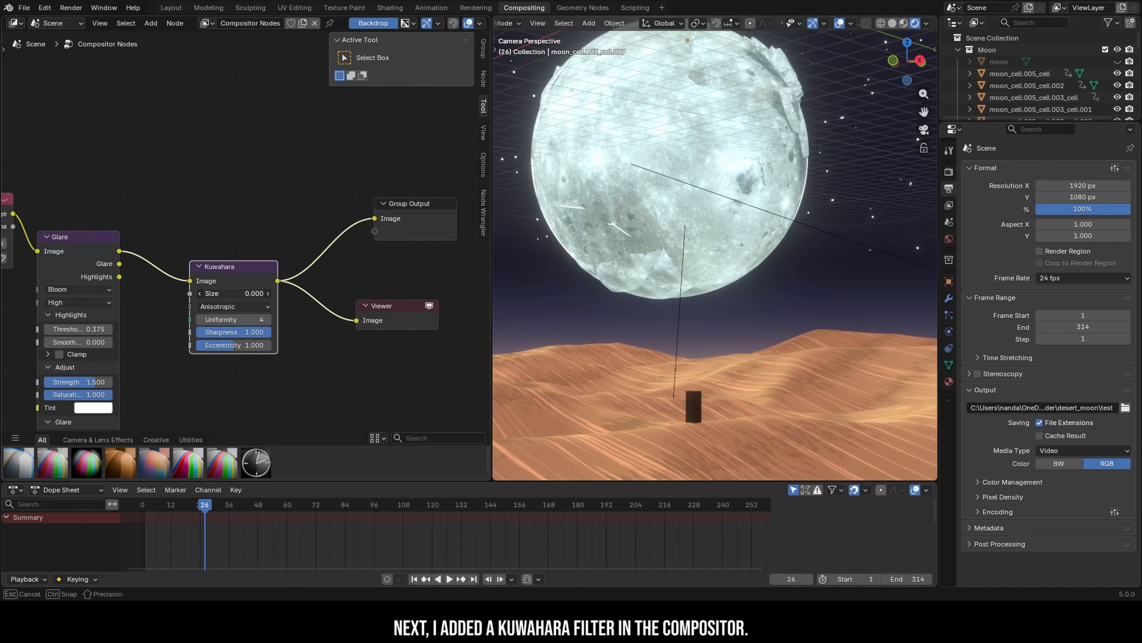
pyautogui.click(234, 293)
pyautogui.write('3')
pyautogui.moveTo(252, 293); pyautogui.dragTo(252, 293)
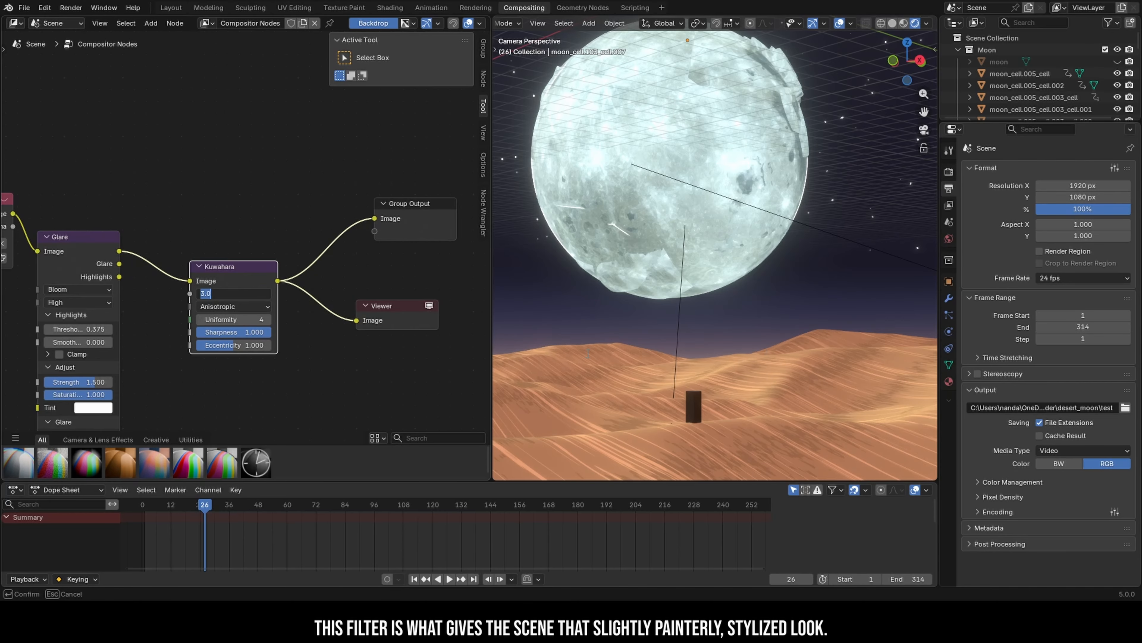
pyautogui.click(654, 329)
# Inspect the filtered moon and dunes outside the camera framing, and return to the camera view.
pyautogui.scroll(-3, 653, 328)
pyautogui.moveTo(654, 329); pyautogui.dragTo(684, 327, button='middle')
pyautogui.scroll(-4, 684, 325)
pyautogui.press('KP_0')
pyautogui.scroll(-3, 680, 325)
pyautogui.scroll(2, 685, 326)
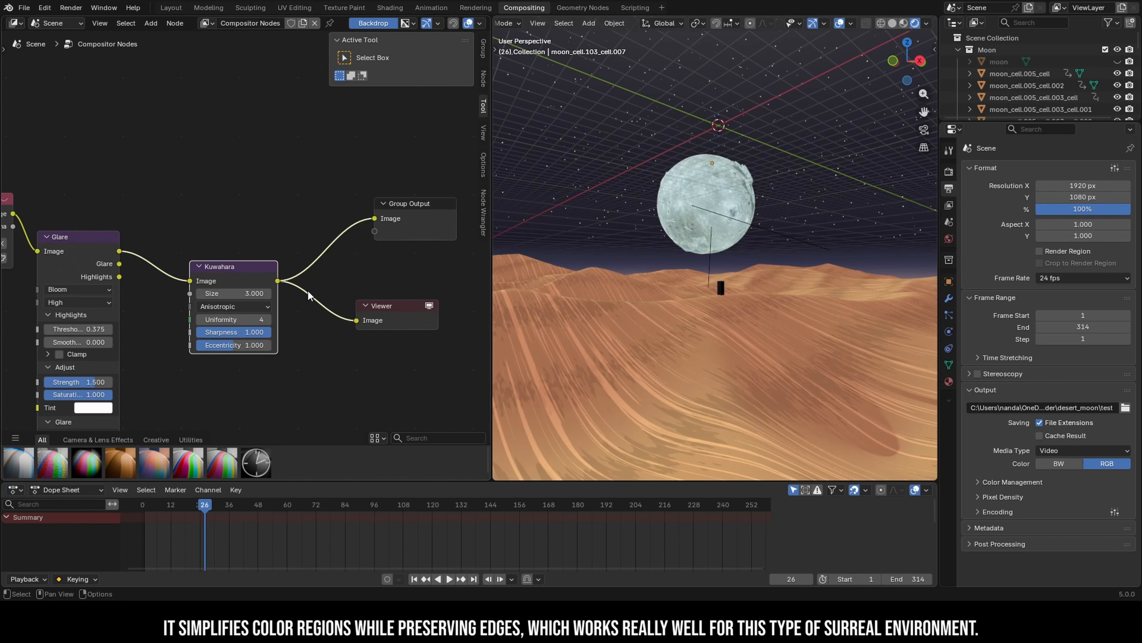
pyautogui.press('KP_0')
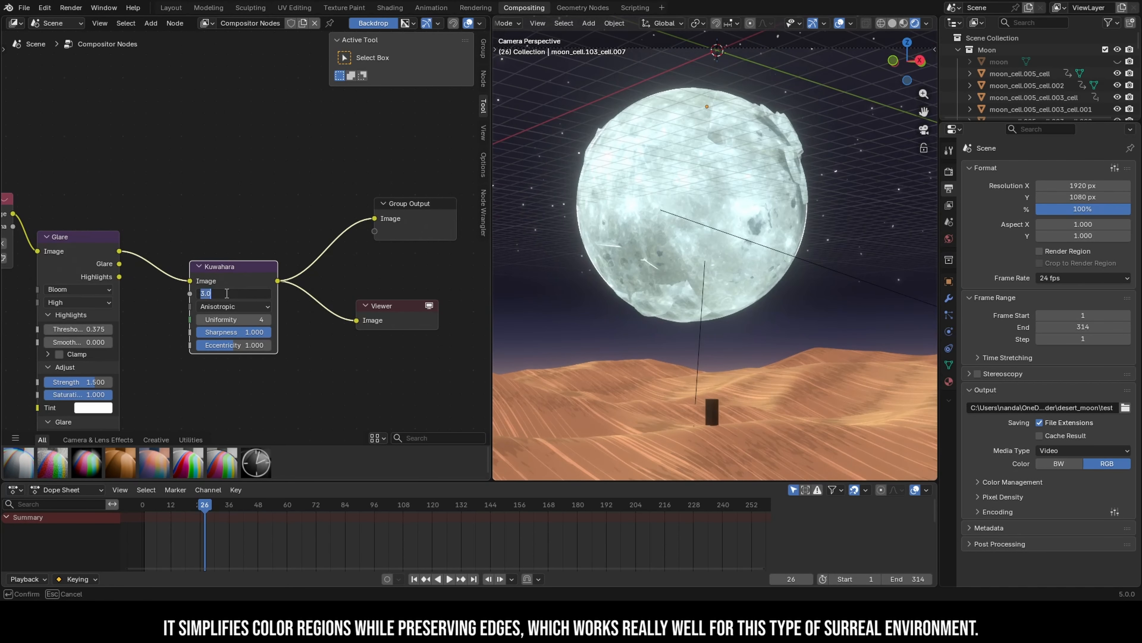
# Raise the Kuwahara size through 5 to 6 and check the rendered scene in the Layout workspace.
pyautogui.press('Return')
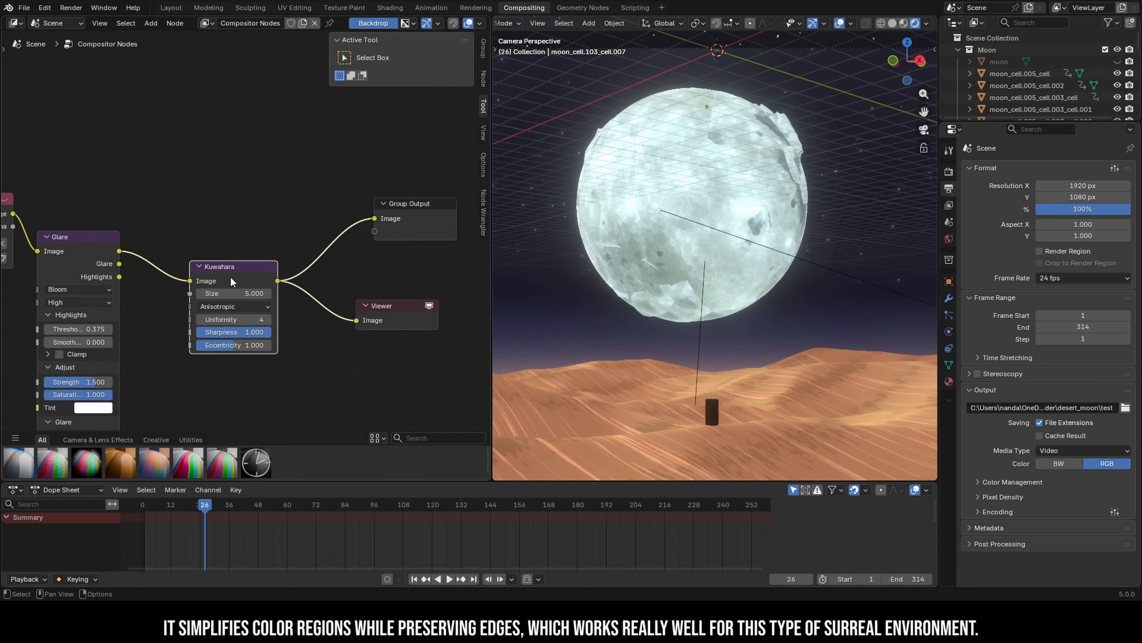
pyautogui.click(232, 293)
pyautogui.write('6')
pyautogui.click(170, 8)
pyautogui.click(915, 22)
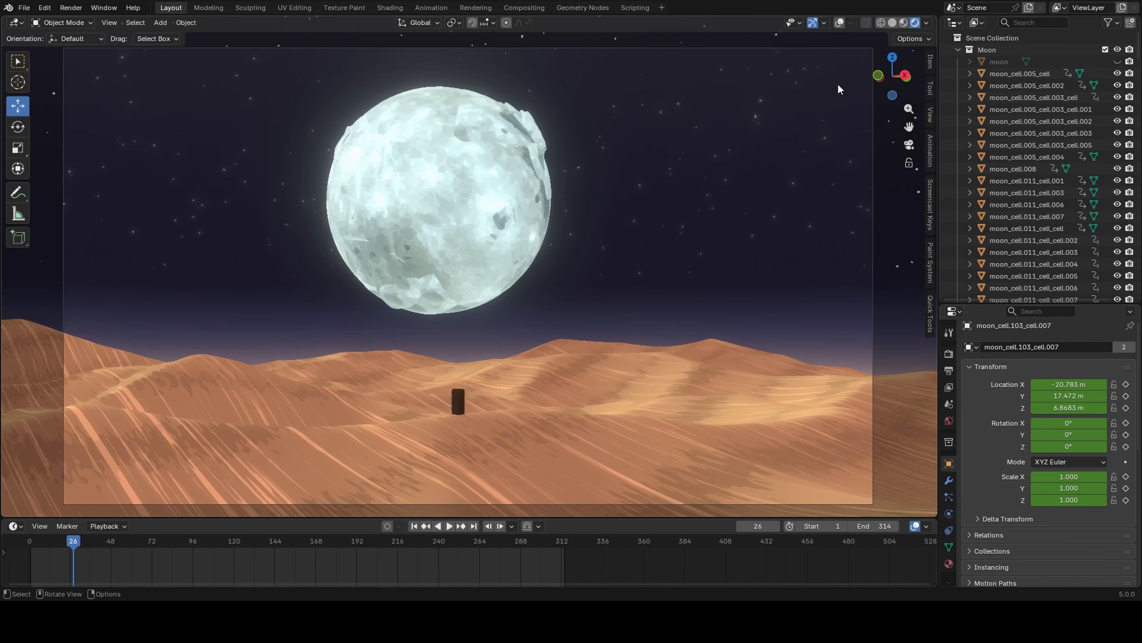
pyautogui.scroll(3, 525, 322)
pyautogui.keyDown('shift'); pyautogui.moveTo(526, 322); pyautogui.dragTo(564, 238, button='middle'); pyautogui.keyUp('shift')
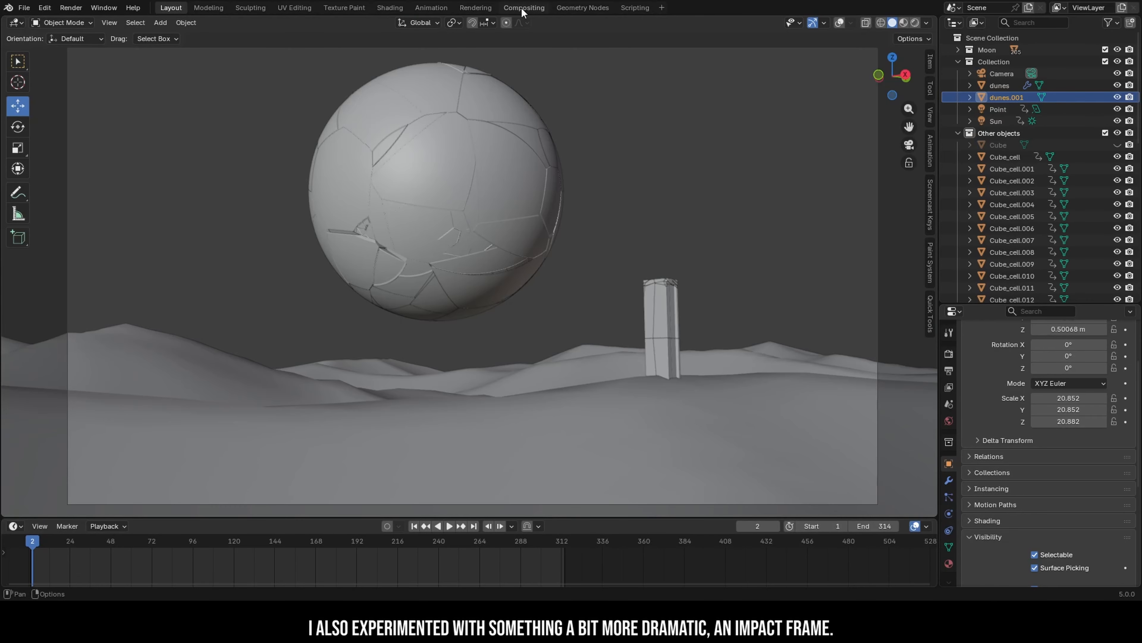
# Open the Compositing workspace and delete the RGB to BW node connected to the Glare output.
pyautogui.click(522, 9)
pyautogui.scroll(6, 420, 119)
pyautogui.moveTo(279, 200); pyautogui.dragTo(320, 89, button='middle')
pyautogui.moveTo(246, 264); pyautogui.dragTo(282, 329)
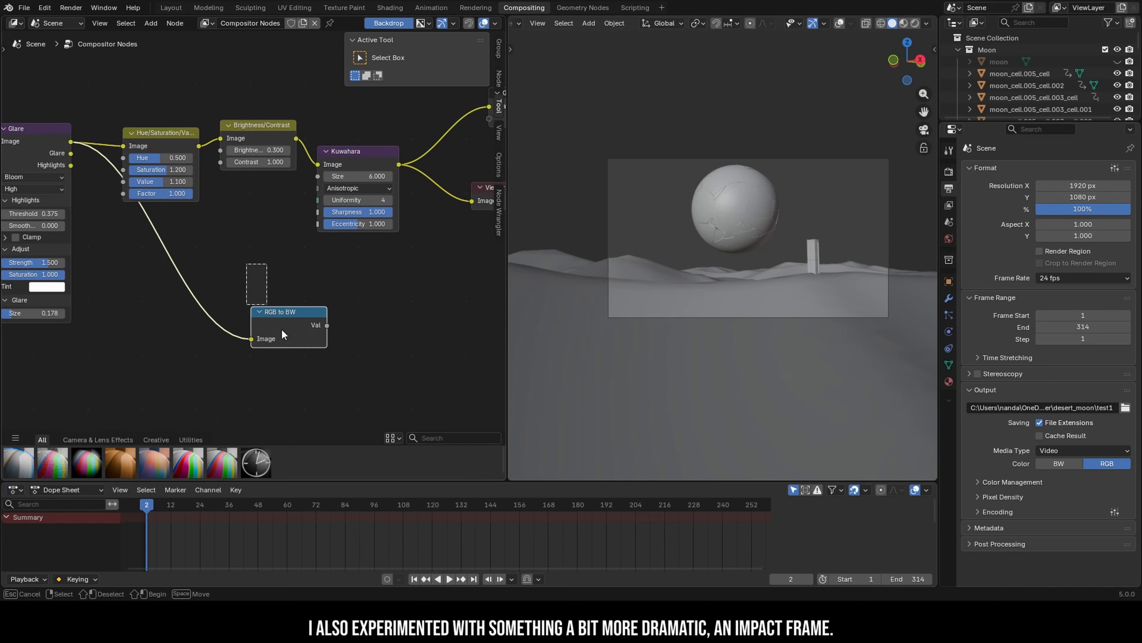
pyautogui.press('x')
pyautogui.scroll(-4, 356, 276)
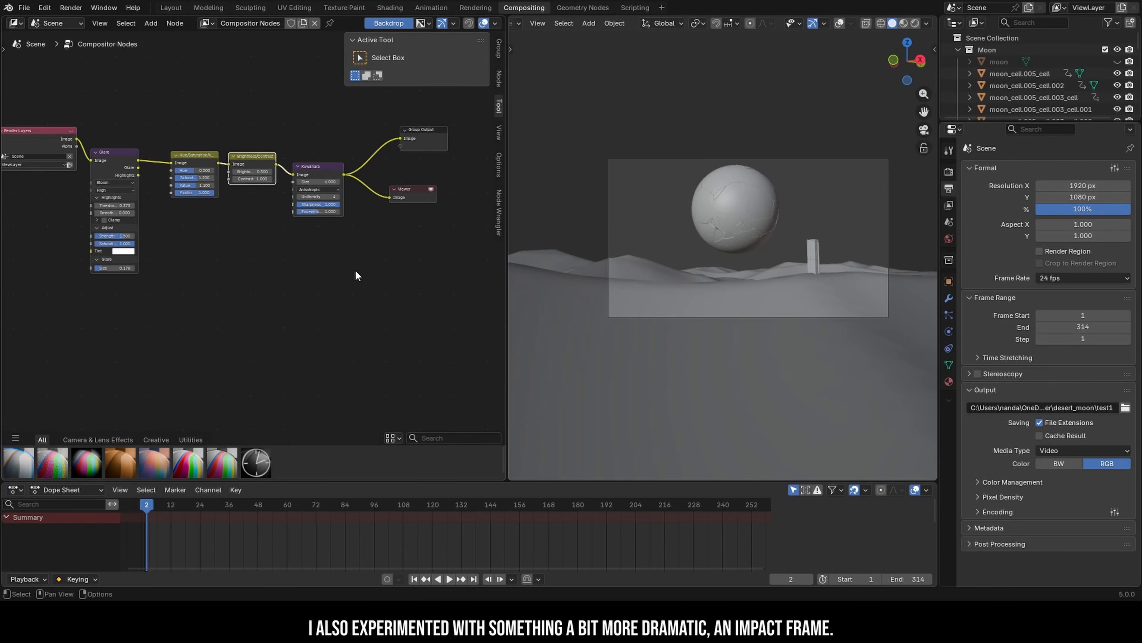
# Move the Kuwahara node and the output nodes away from Brightness/Contrast to make room in the compositor tree.
pyautogui.moveTo(356, 271); pyautogui.dragTo(208, 323, button='middle')
pyautogui.moveTo(346, 293); pyautogui.dragTo(163, 156)
pyautogui.press('g')
pyautogui.click(375, 147)
# Add a color Mix node fed by the RGB Curves output.
pyautogui.scroll(4, 146, 249)
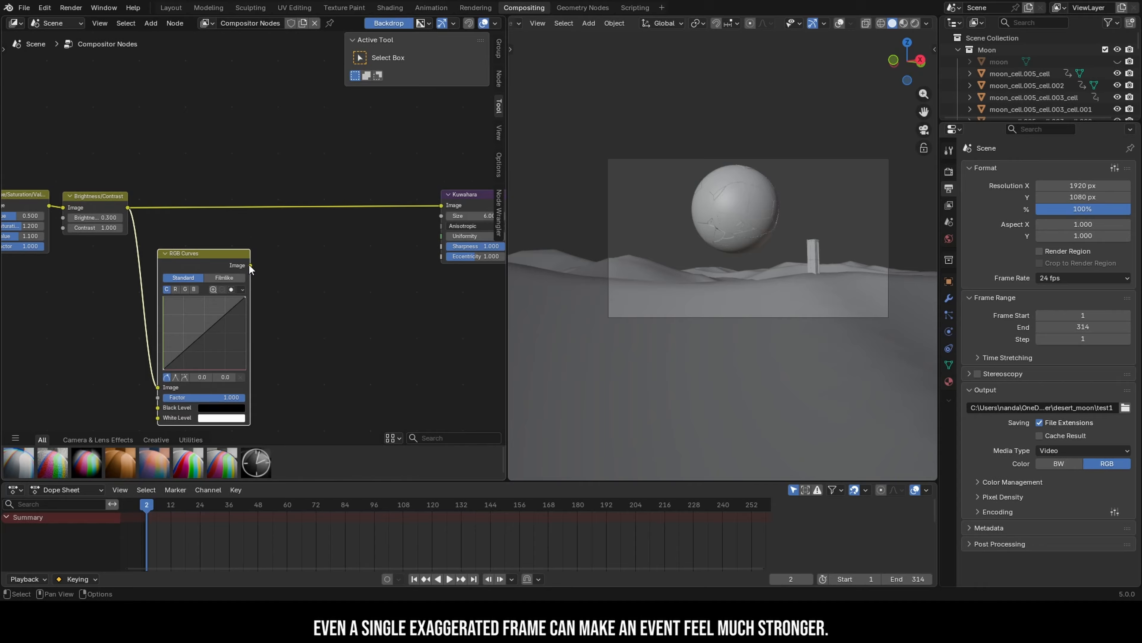
pyautogui.moveTo(250, 265); pyautogui.dragTo(262, 252)
pyautogui.write('mix')
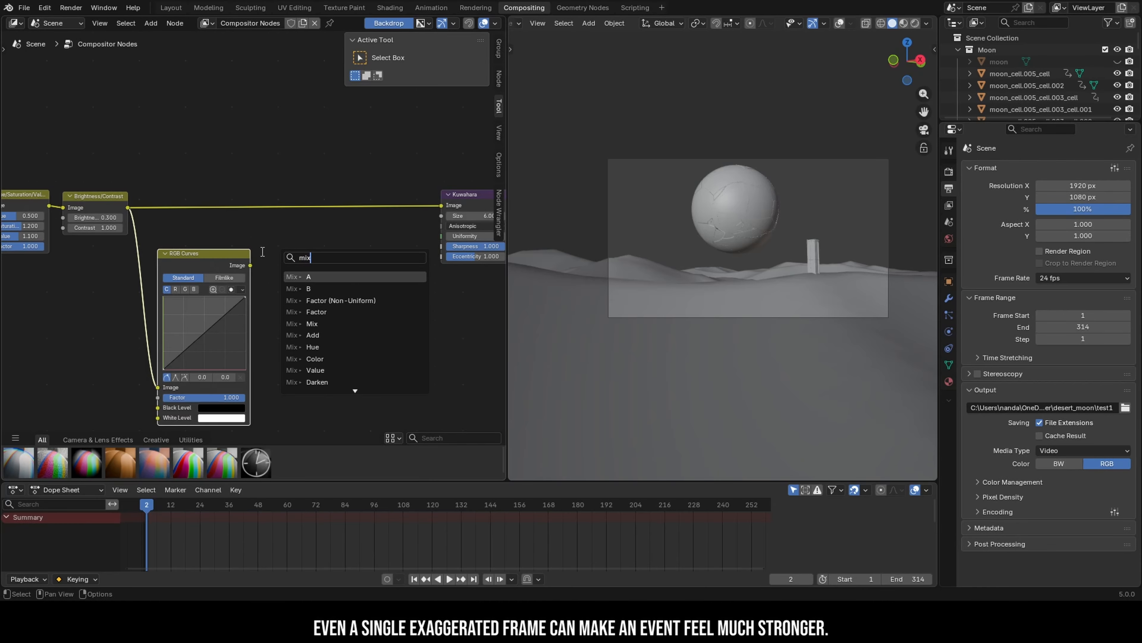
pyautogui.press('Return')
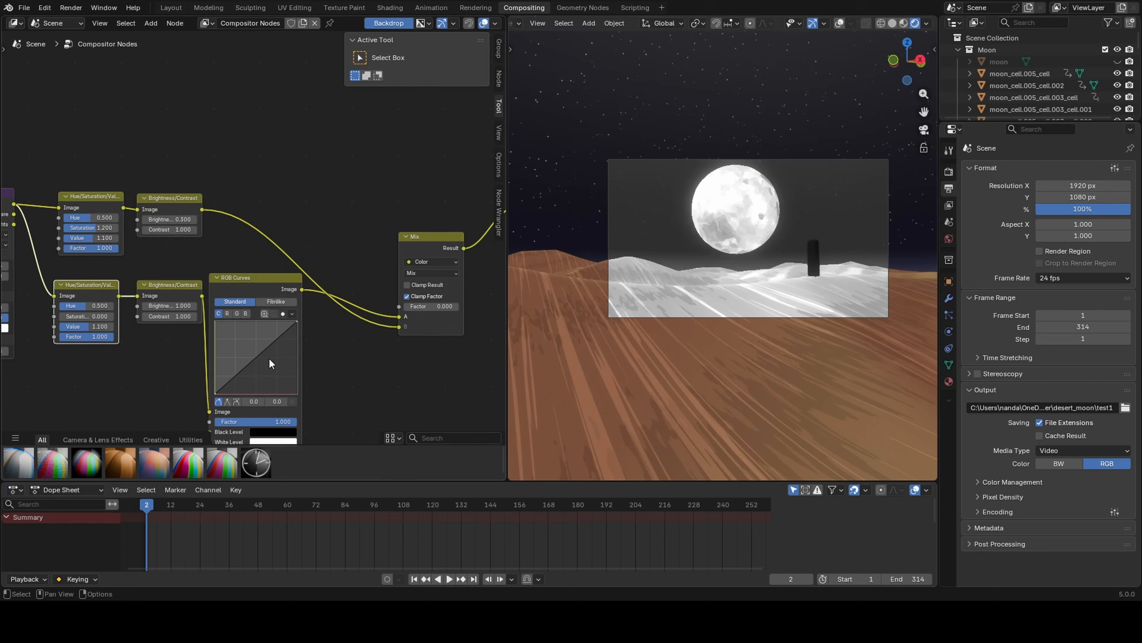
# Adjust the curve in the RGB Curves node and attach a Color Ramp node to its output.
pyautogui.scroll(2, 270, 363)
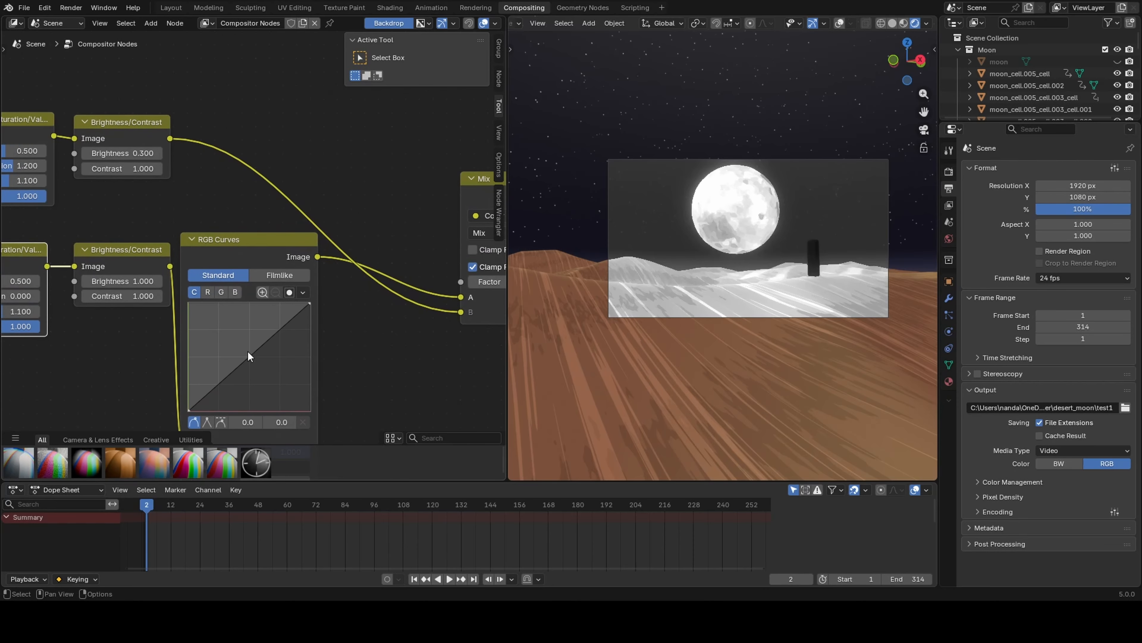
pyautogui.moveTo(248, 350); pyautogui.dragTo(371, 345)
pyautogui.scroll(-6, 342, 303)
pyautogui.write('color ram')
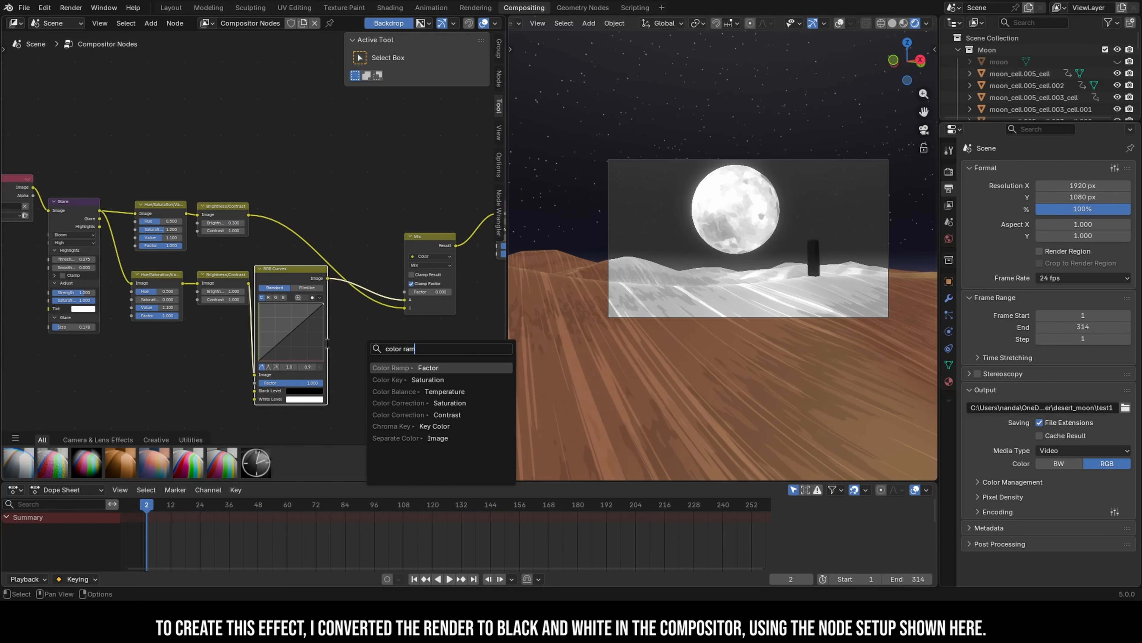
pyautogui.press('Return')
pyautogui.click(346, 339)
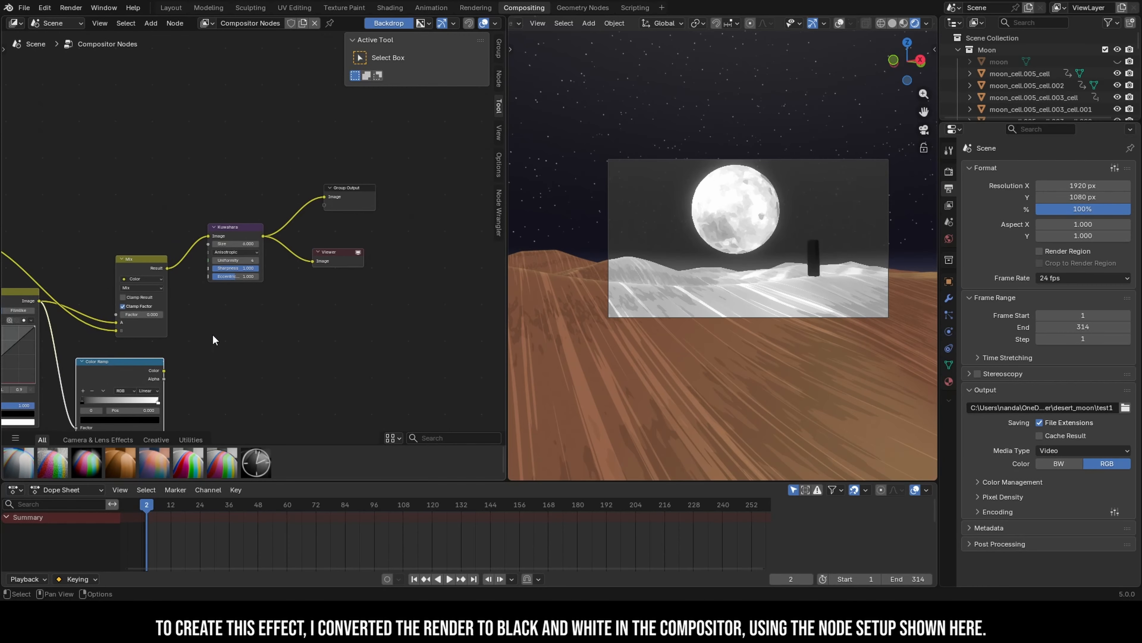
# Shift the Mix node and its downstream nodes aside and set the Color Ramp's white stop to position 0.5.
pyautogui.moveTo(319, 276); pyautogui.dragTo(142, 179)
pyautogui.press('g')
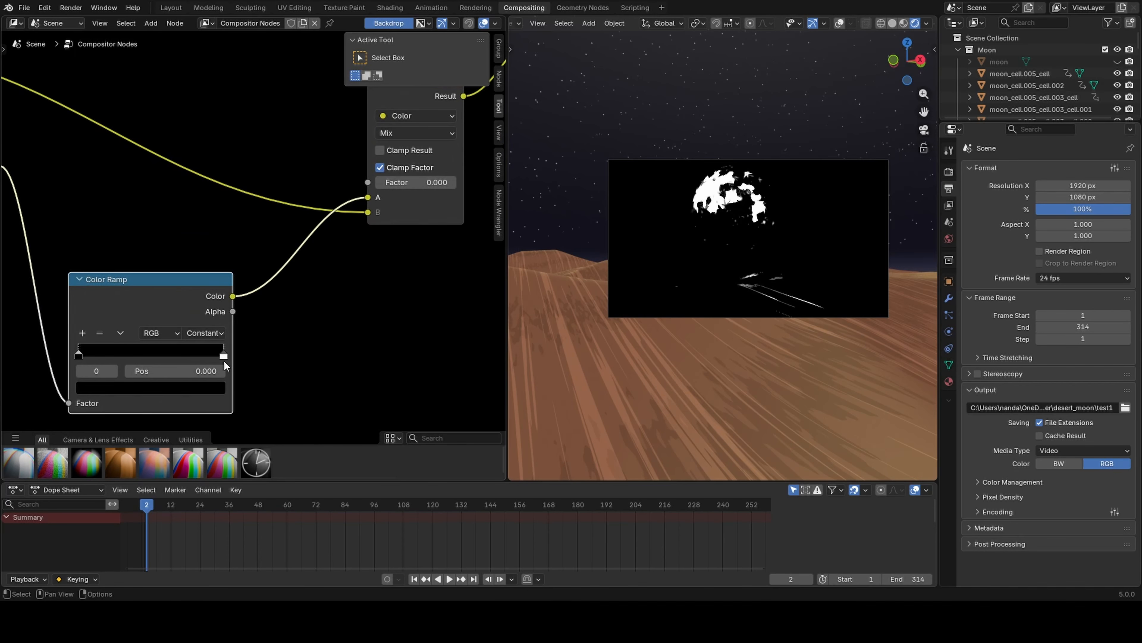
pyautogui.moveTo(224, 358); pyautogui.dragTo(150, 353)
pyautogui.scroll(-2, 328, 316)
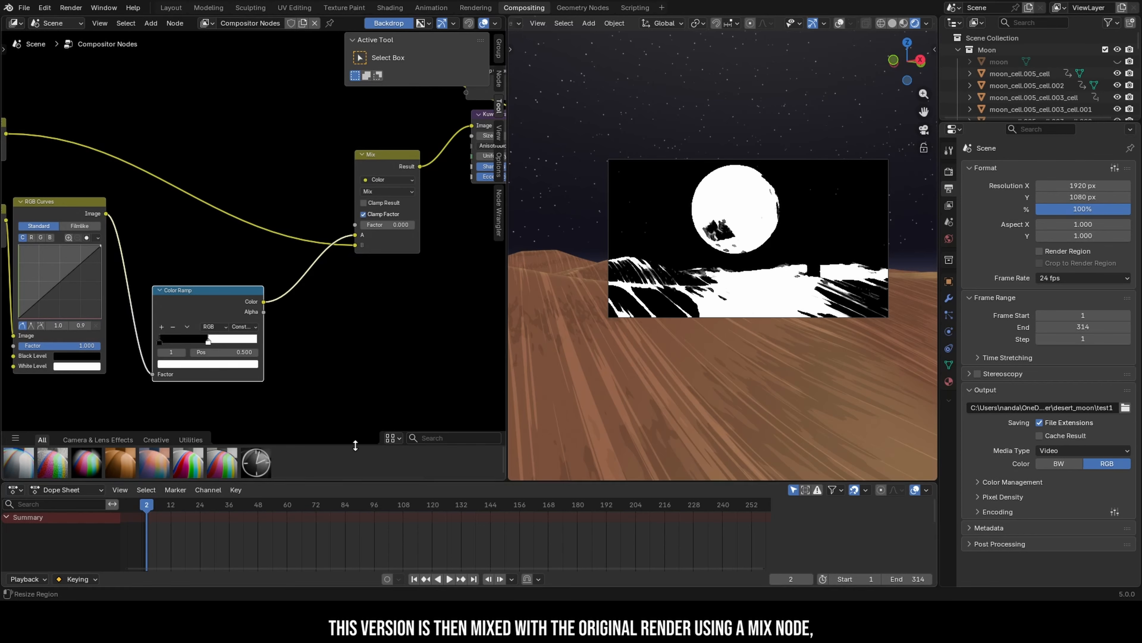
# Scrub the timeline to the impact and insert an Invert Color node between the Color Ramp and the Mix node.
pyautogui.moveTo(176, 503); pyautogui.dragTo(490, 507)
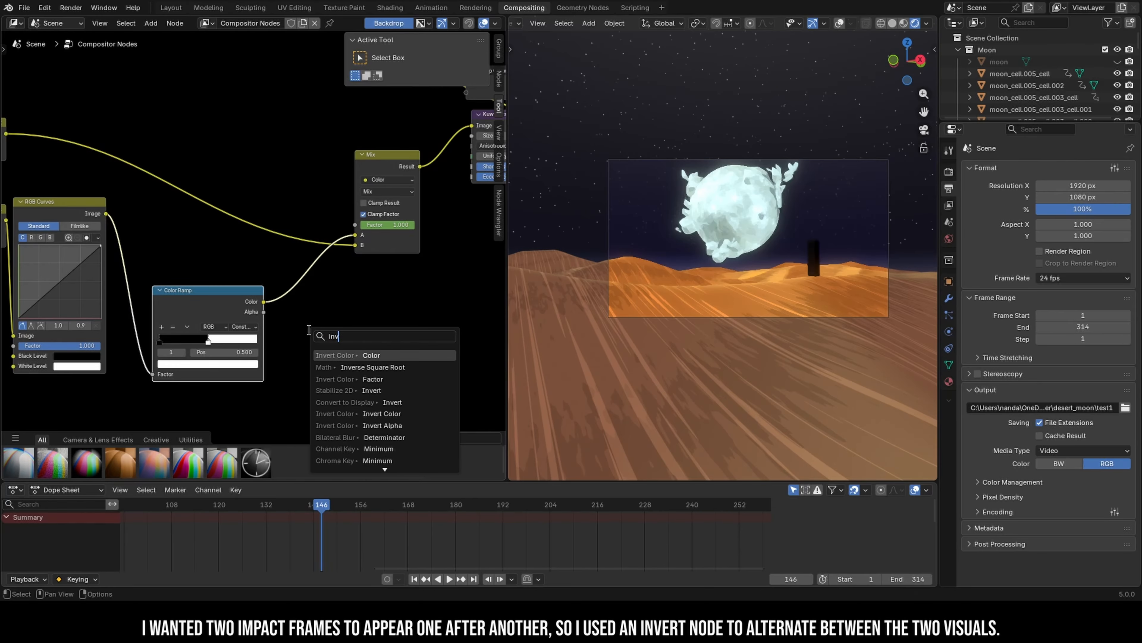
pyautogui.press('Return')
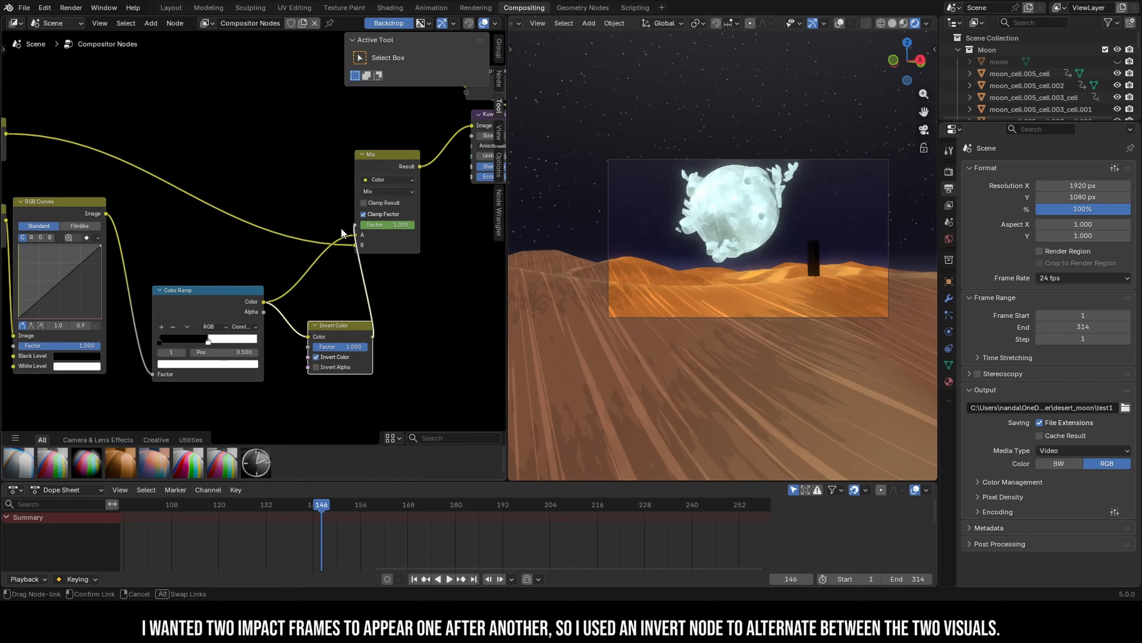
pyautogui.click(321, 296)
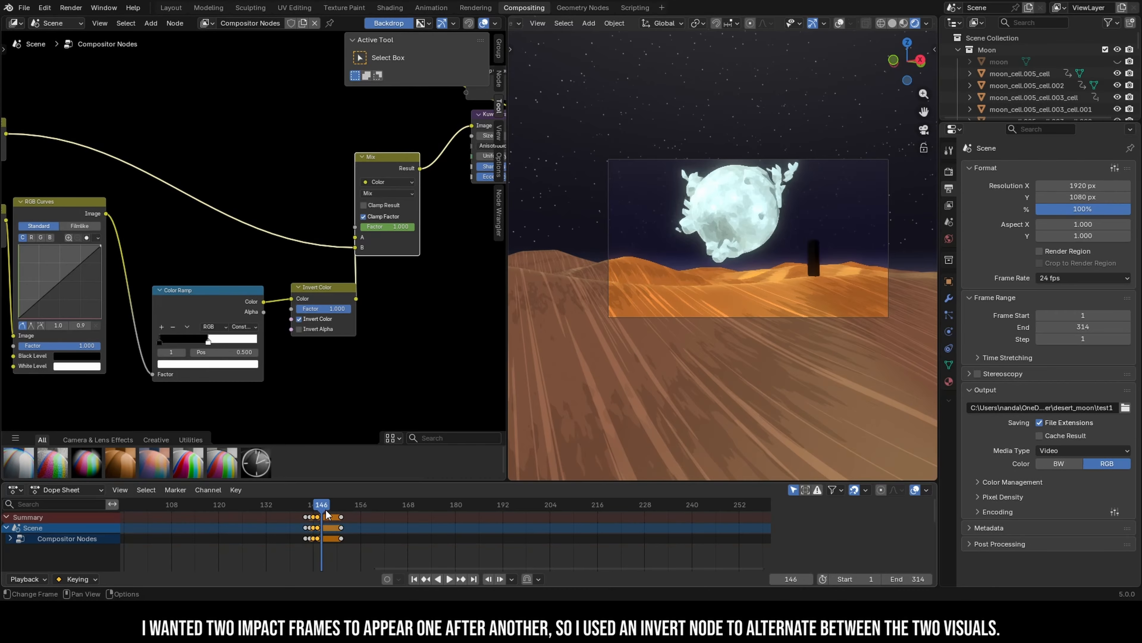
# At frame 144 set the Invert Color factor to 0 and scrub over the impact frames to check them.
pyautogui.press('Left')
pyautogui.press('Left')
pyautogui.moveTo(338, 304); pyautogui.dragTo(284, 307)
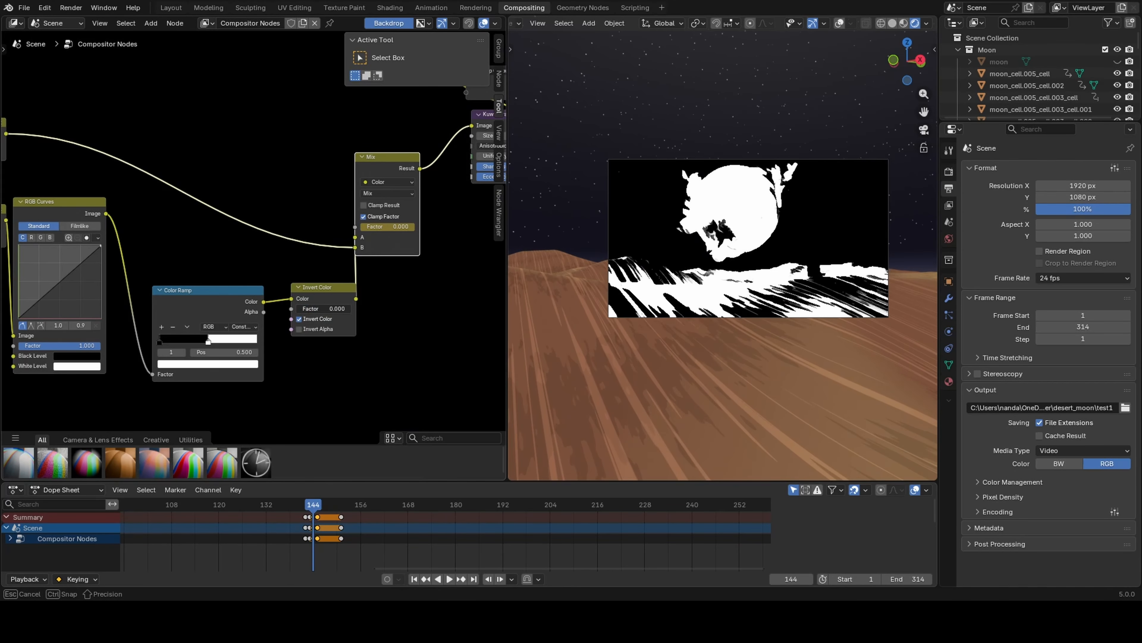
pyautogui.moveTo(311, 510); pyautogui.dragTo(313, 510)
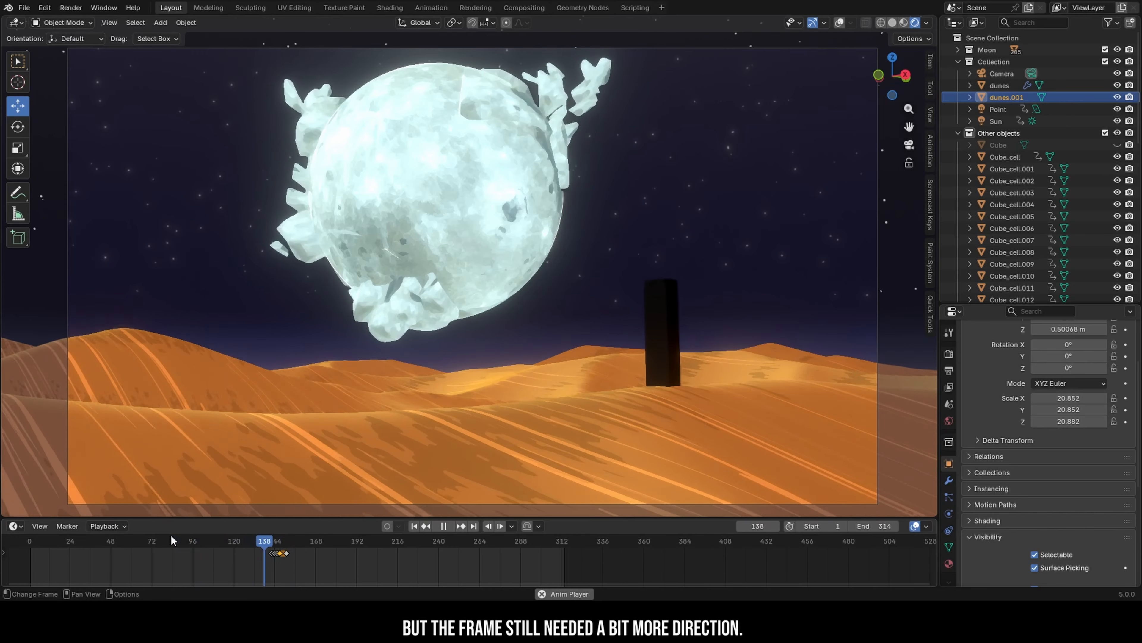
pyautogui.moveTo(275, 542); pyautogui.dragTo(276, 546)
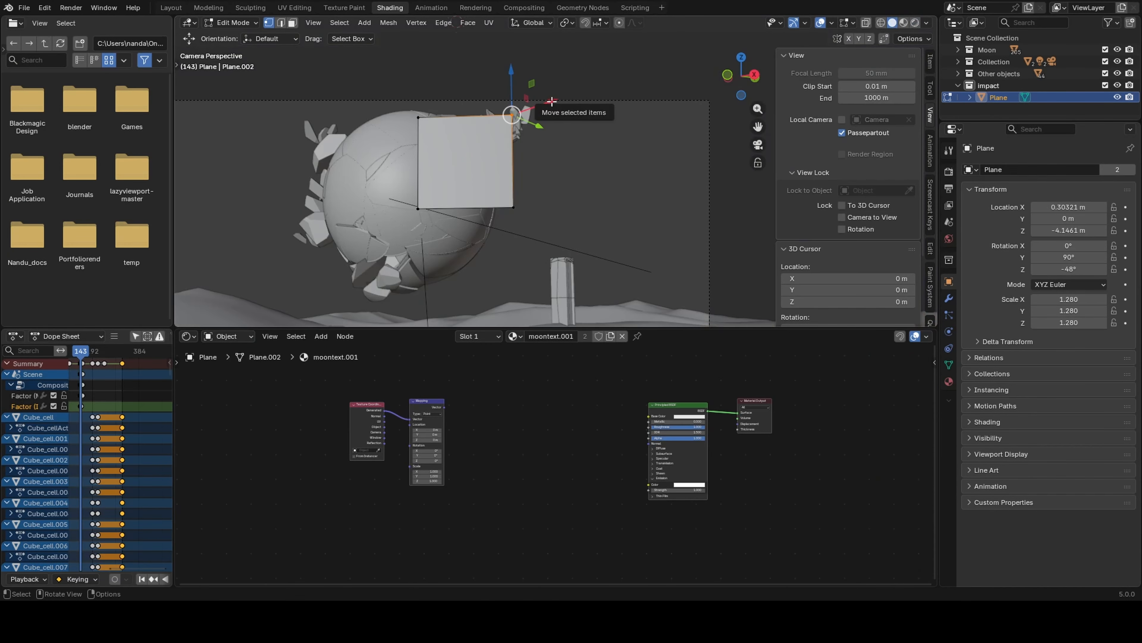
# Reshape the plane in the impact collection by moving its corner vertices into a long pointed shard radiating from the moon.
pyautogui.moveTo(552, 102); pyautogui.dragTo(730, 40)
pyautogui.click(523, 225)
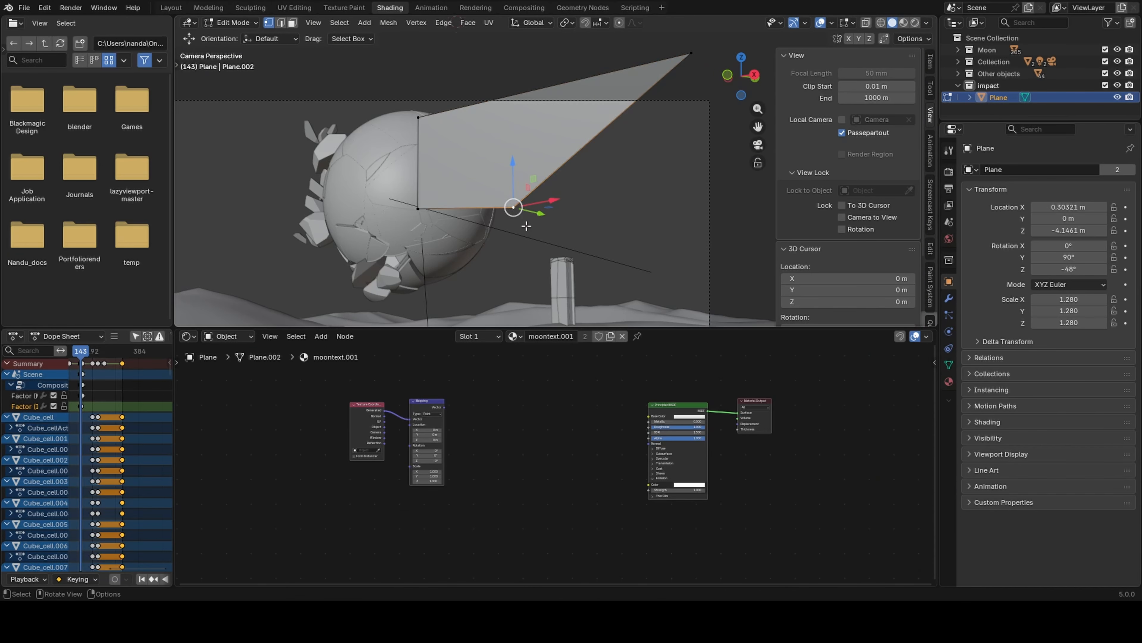
pyautogui.moveTo(512, 167); pyautogui.dragTo(542, 155)
pyautogui.click(421, 115)
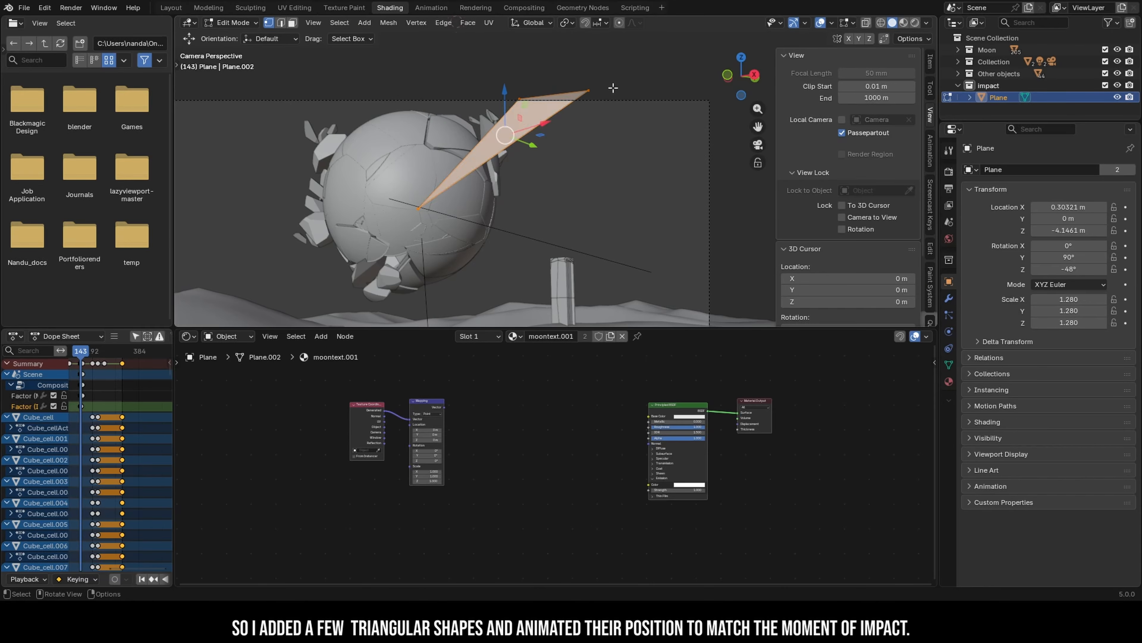
pyautogui.click(594, 91)
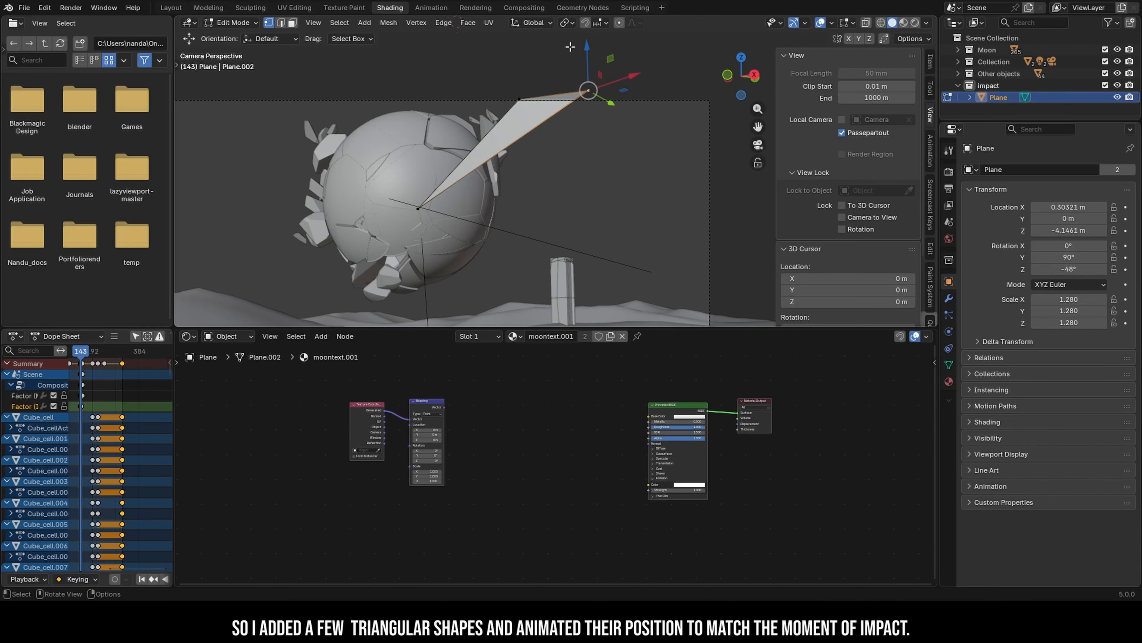
pyautogui.click(915, 24)
pyautogui.click(653, 75)
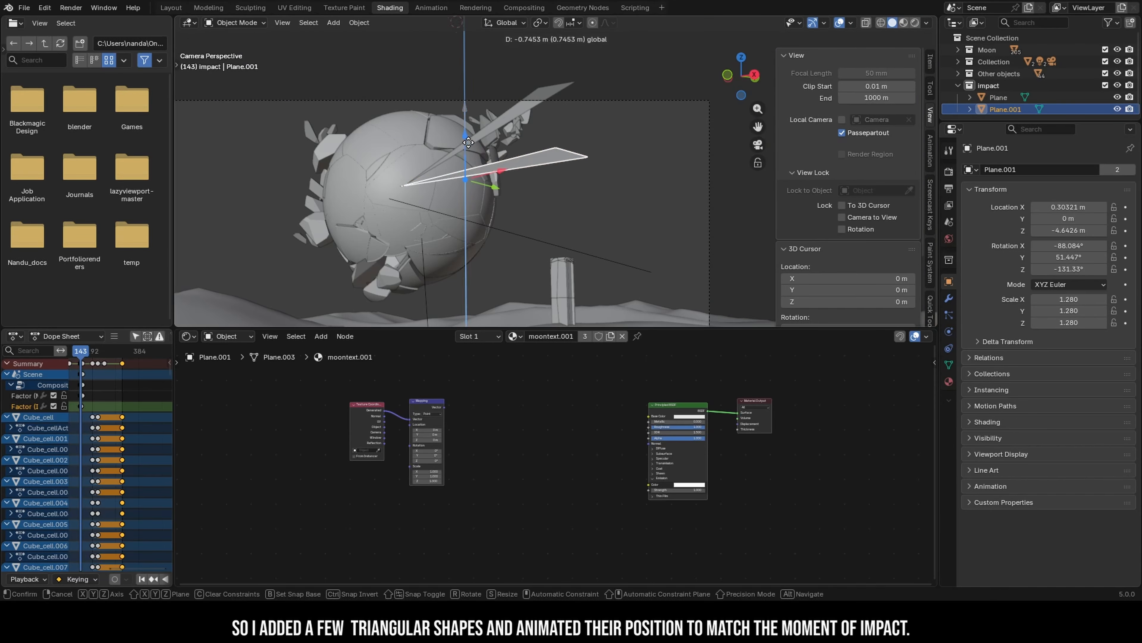
# Move the duplicated shard about 0.72 m down along Z, toward the moon's lower side.
pyautogui.press('g')
pyautogui.press('z')
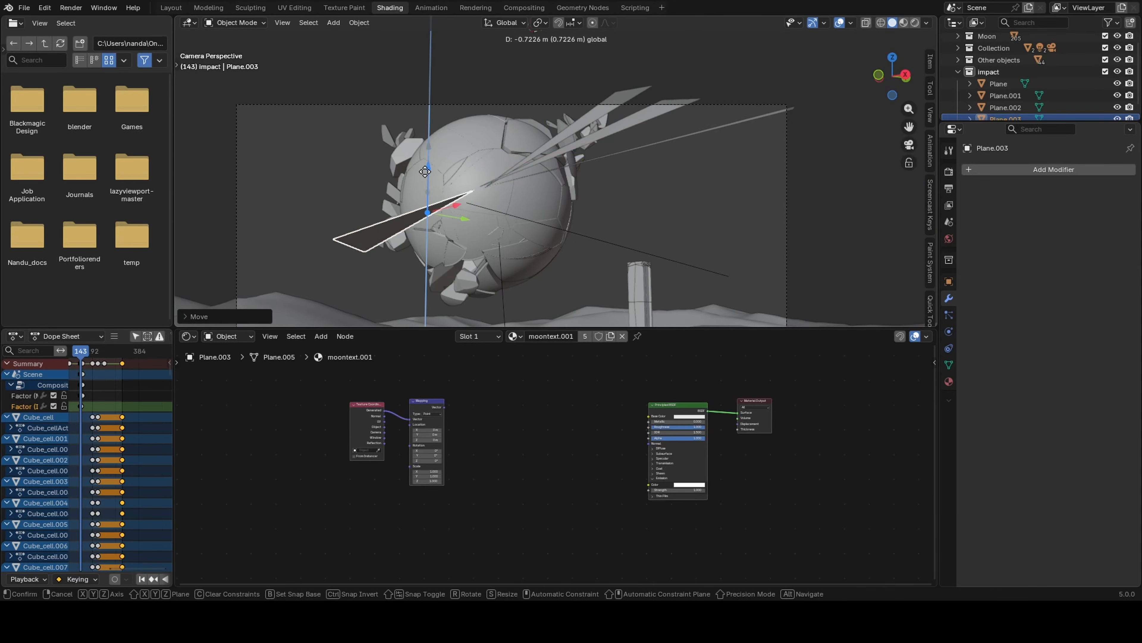